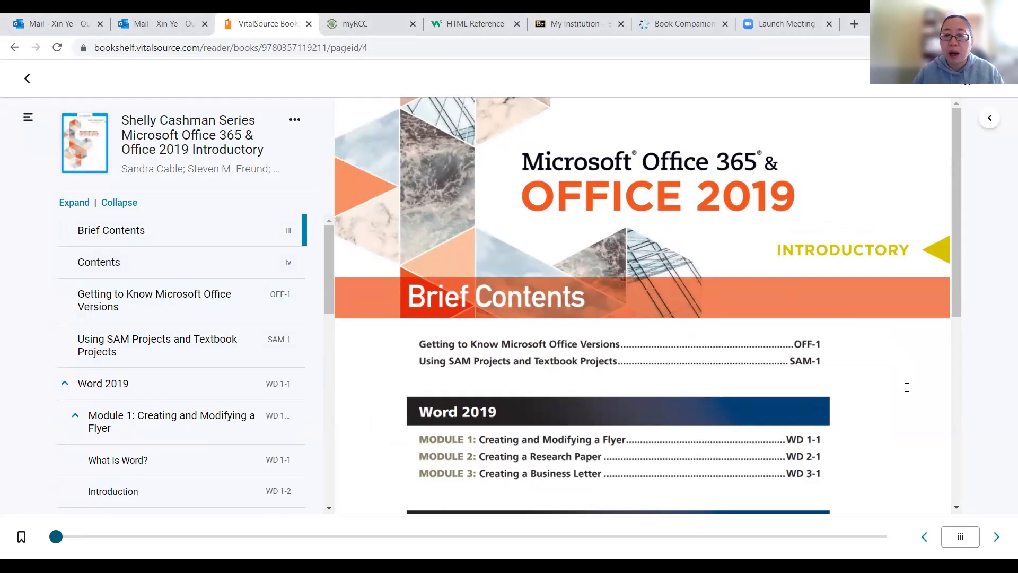
# Review the textbook's brief contents, covering the Word, PowerPoint, Excel and Access 2019 modules
pyautogui.scroll(-3, 551, 417)
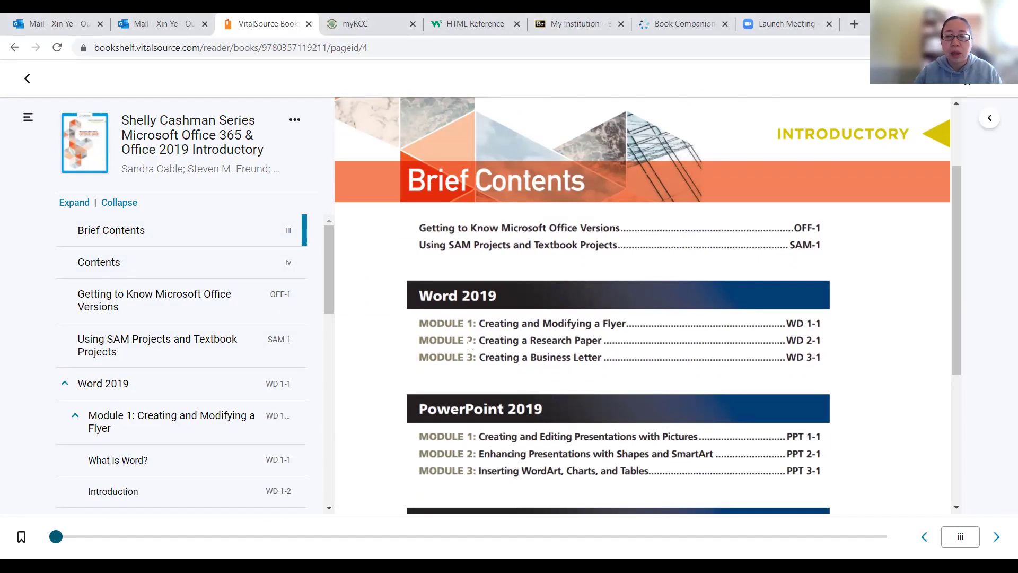
pyautogui.scroll(-1, 467, 339)
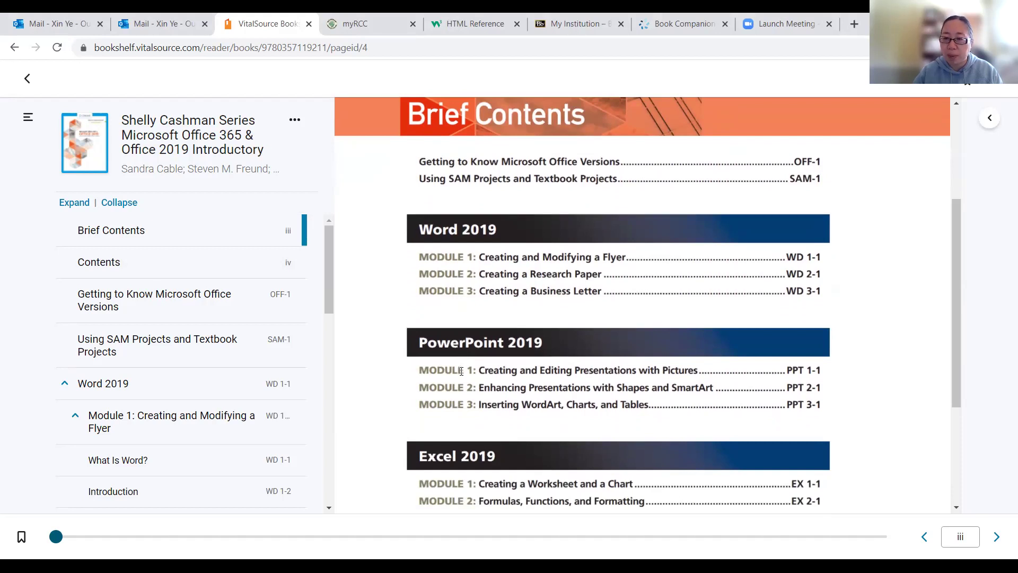
pyautogui.scroll(-4, 455, 376)
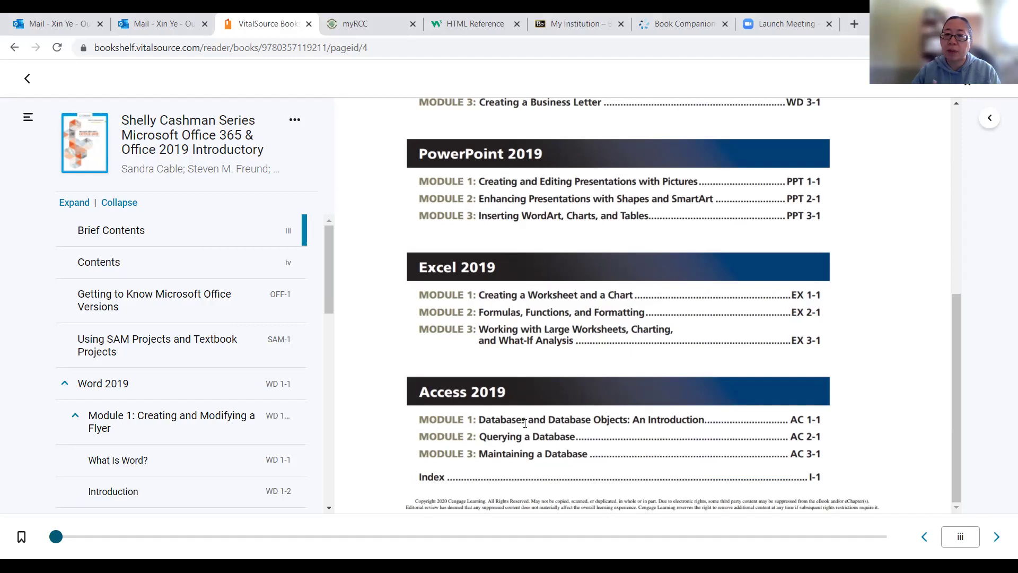
pyautogui.scroll(2, 633, 509)
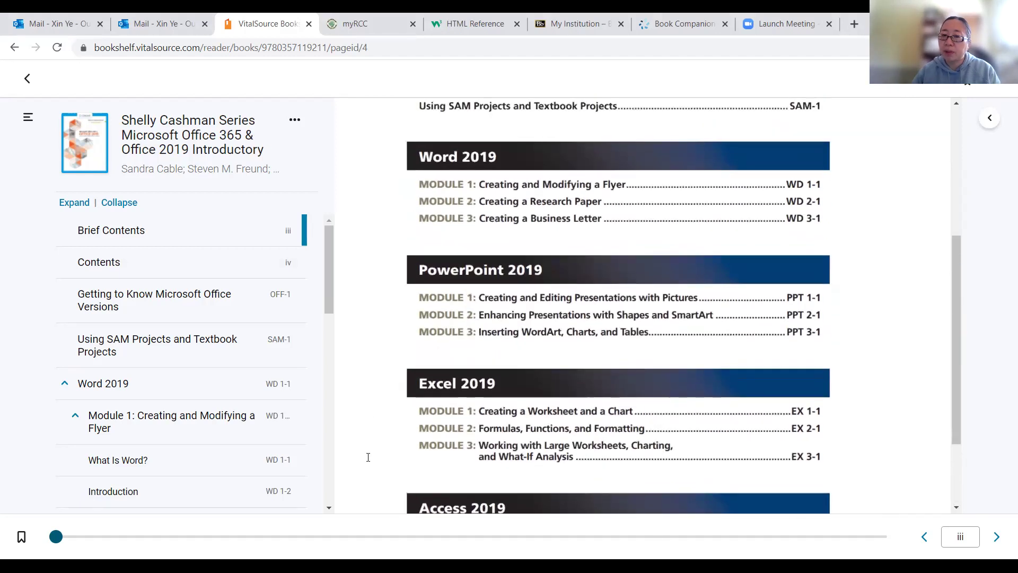
pyautogui.scroll(-2, 599, 350)
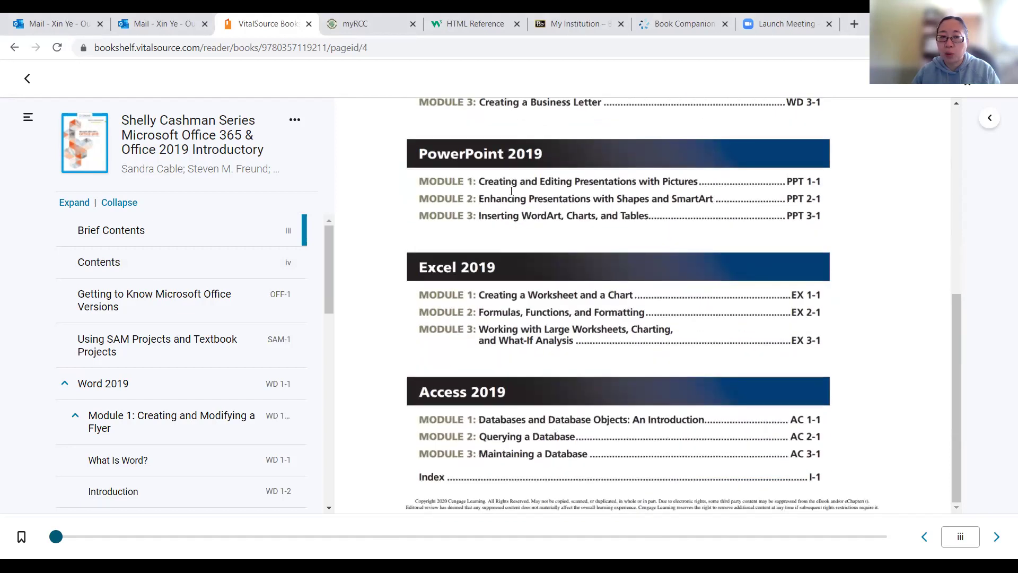
pyautogui.scroll(2, 582, 315)
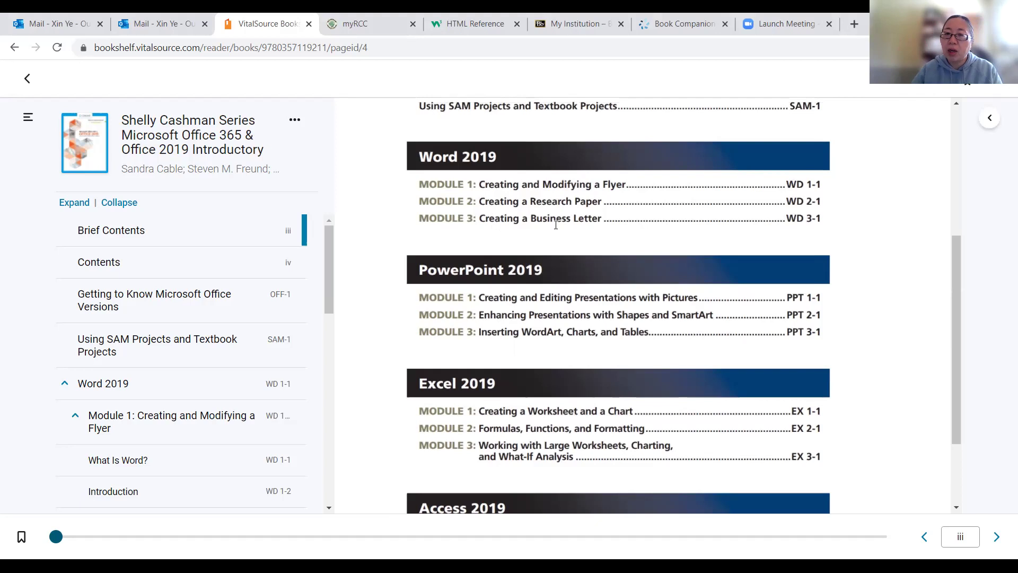
# Read through the three Word 2019 module titles, marking the flyer, research paper and business letter entries
pyautogui.moveTo(783, 204); pyautogui.dragTo(429, 179)
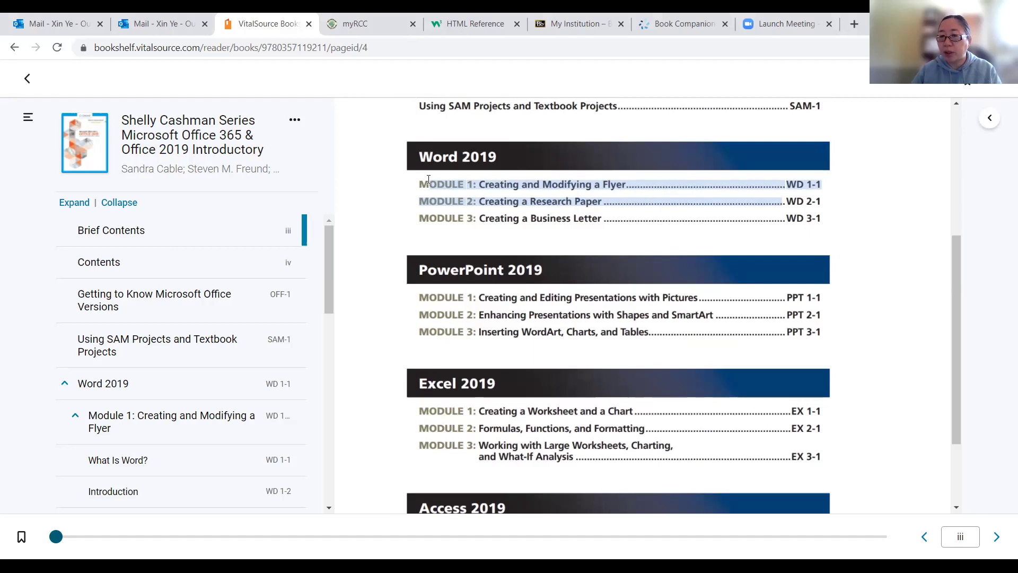
pyautogui.moveTo(428, 179); pyautogui.dragTo(427, 180)
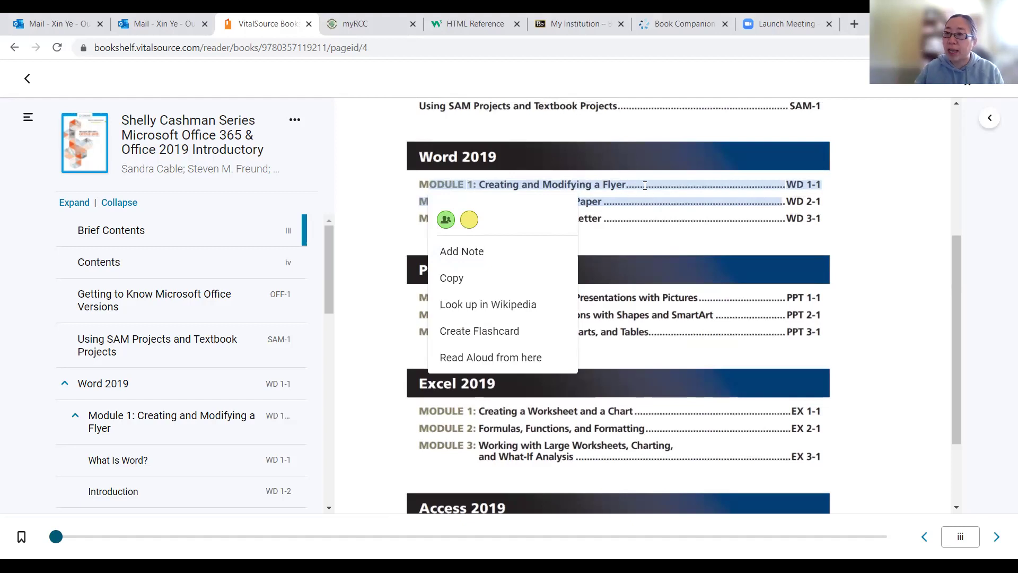
pyautogui.click(617, 200)
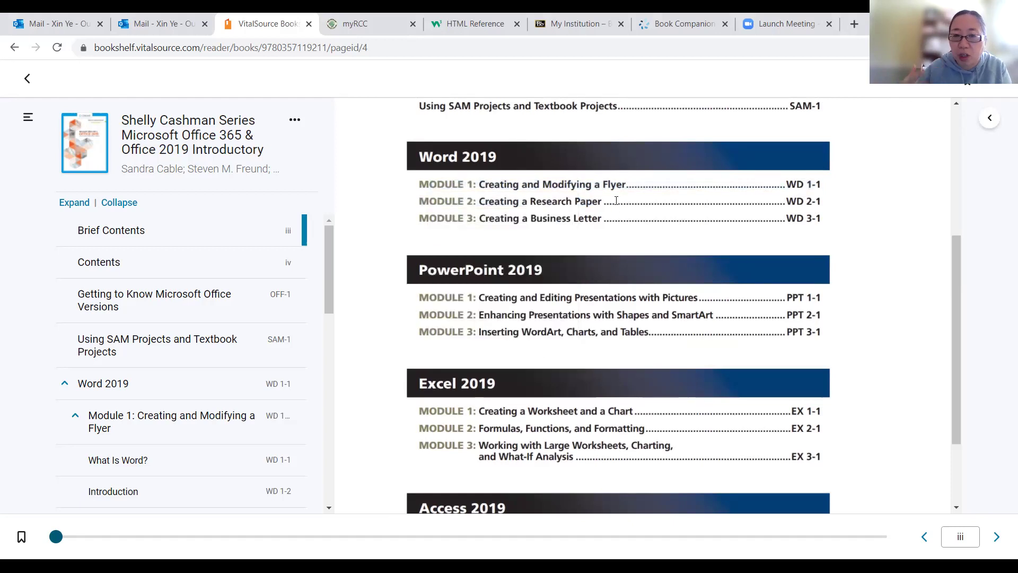
pyautogui.moveTo(530, 204); pyautogui.dragTo(597, 202)
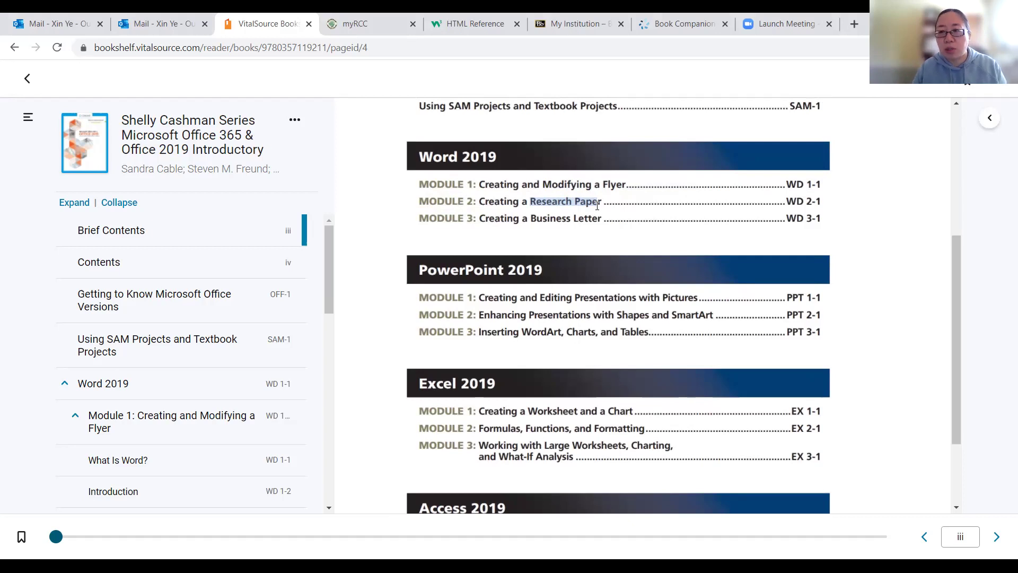
pyautogui.moveTo(597, 206)
pyautogui.mouseDown()
pyautogui.moveTo(599, 218)
pyautogui.moveTo(604, 202)
pyautogui.mouseUp()
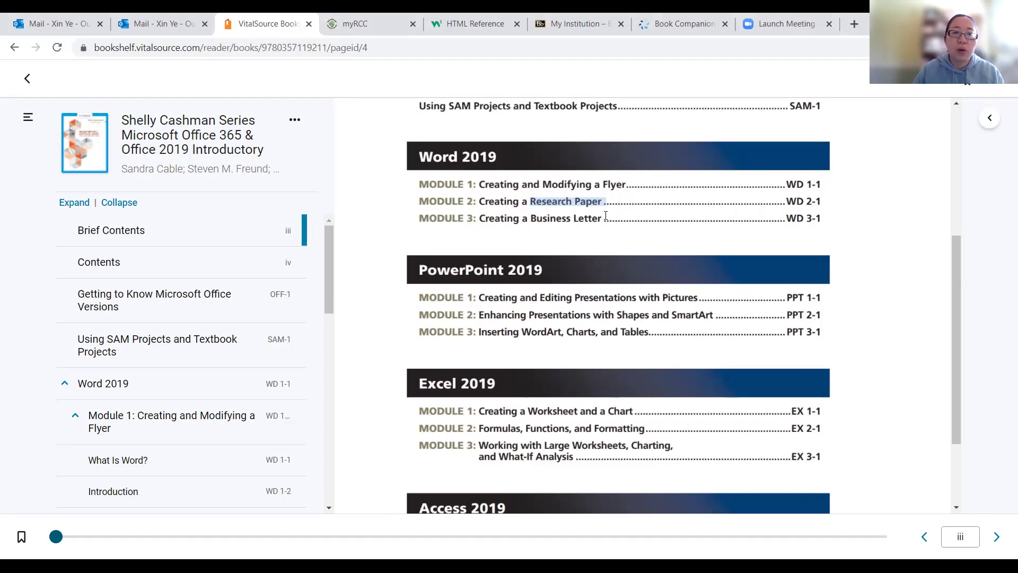
pyautogui.moveTo(606, 216); pyautogui.dragTo(607, 217)
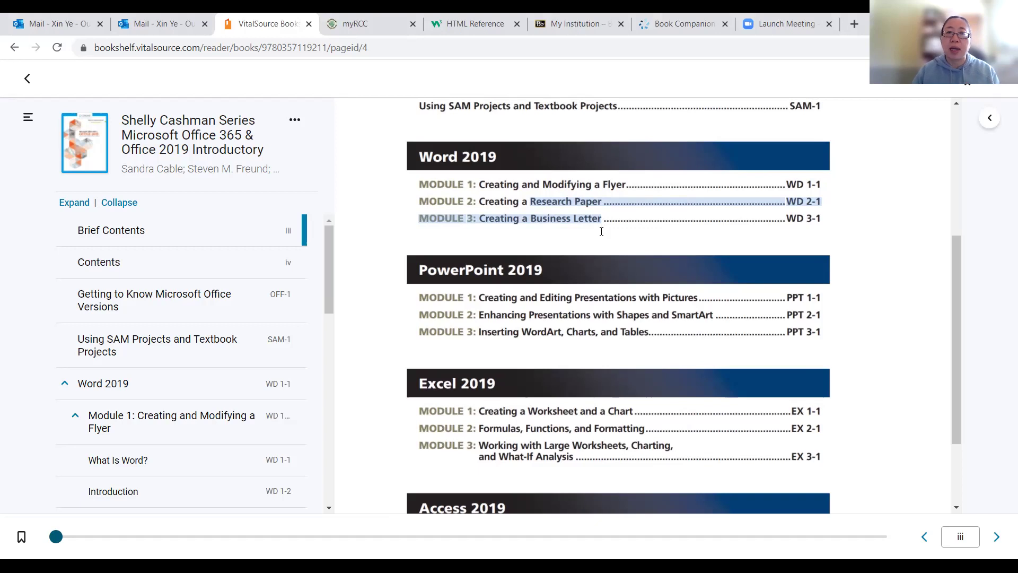
pyautogui.rightClick(601, 233)
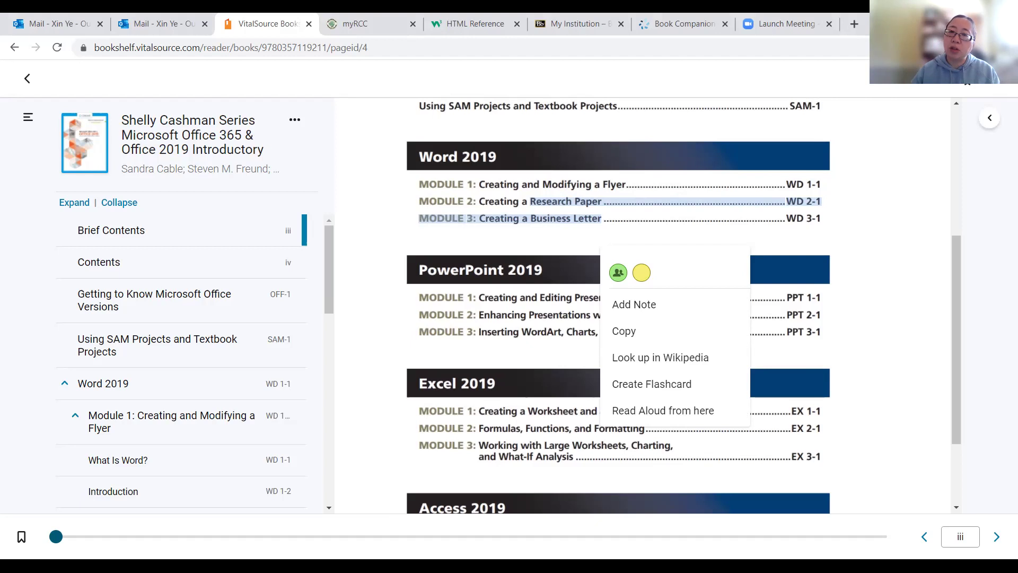
pyautogui.click(693, 22)
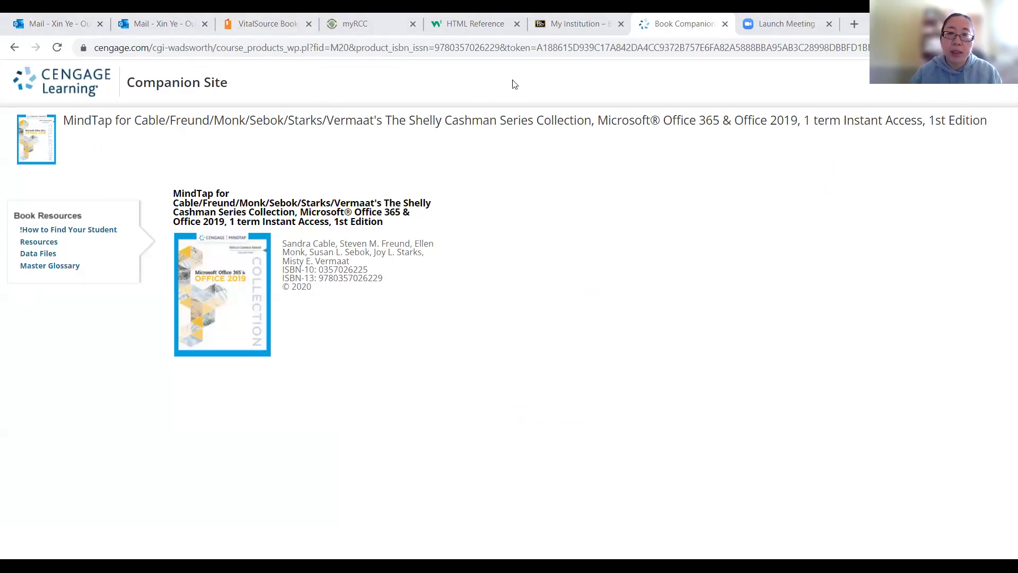
pyautogui.click(577, 21)
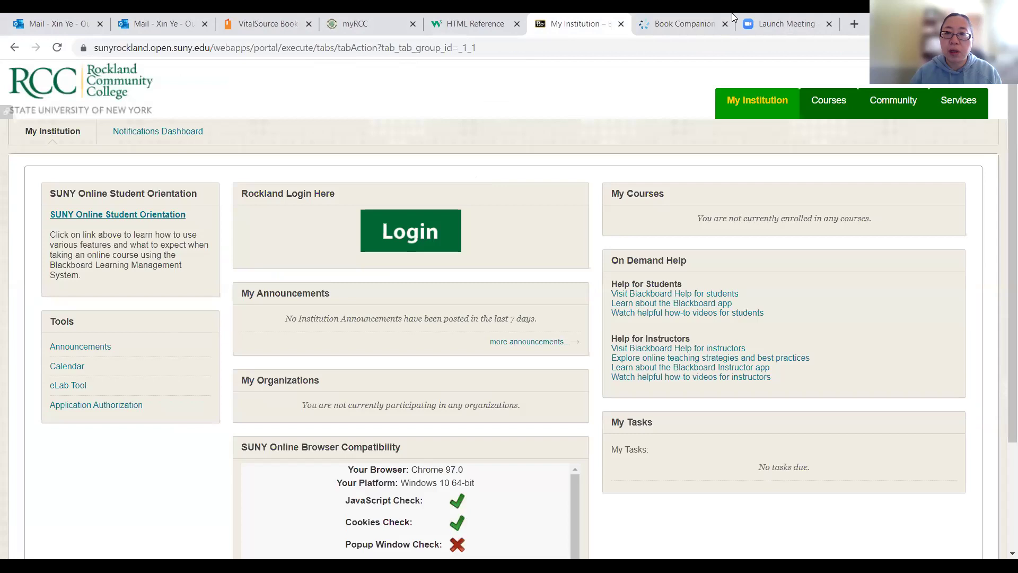
pyautogui.click(684, 24)
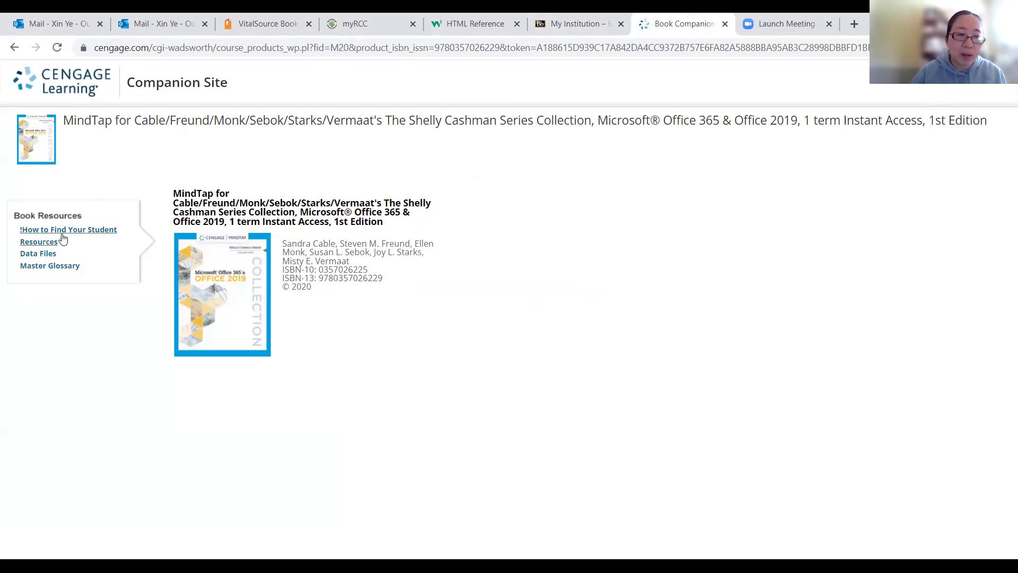
pyautogui.click(45, 258)
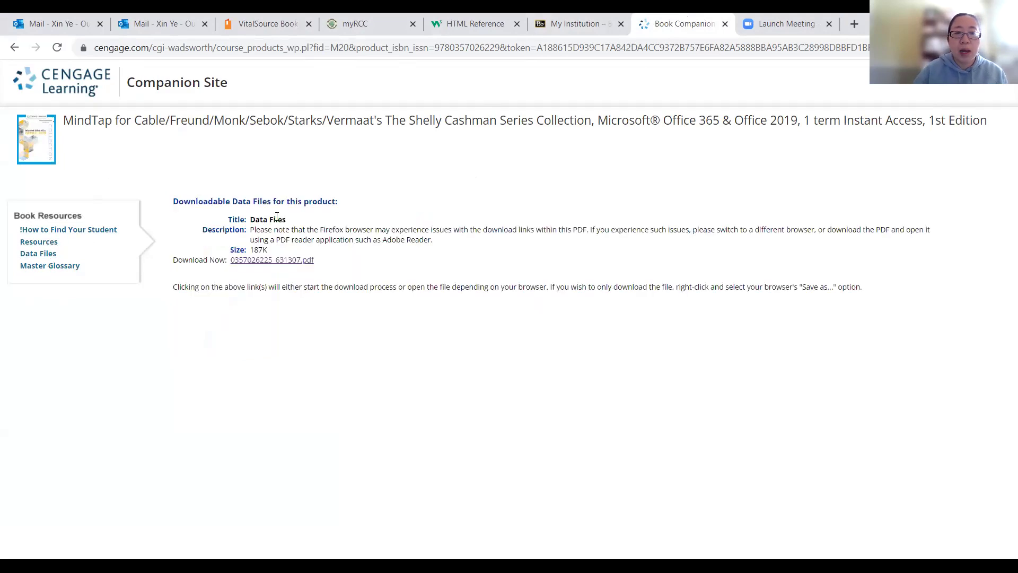
pyautogui.click(299, 262)
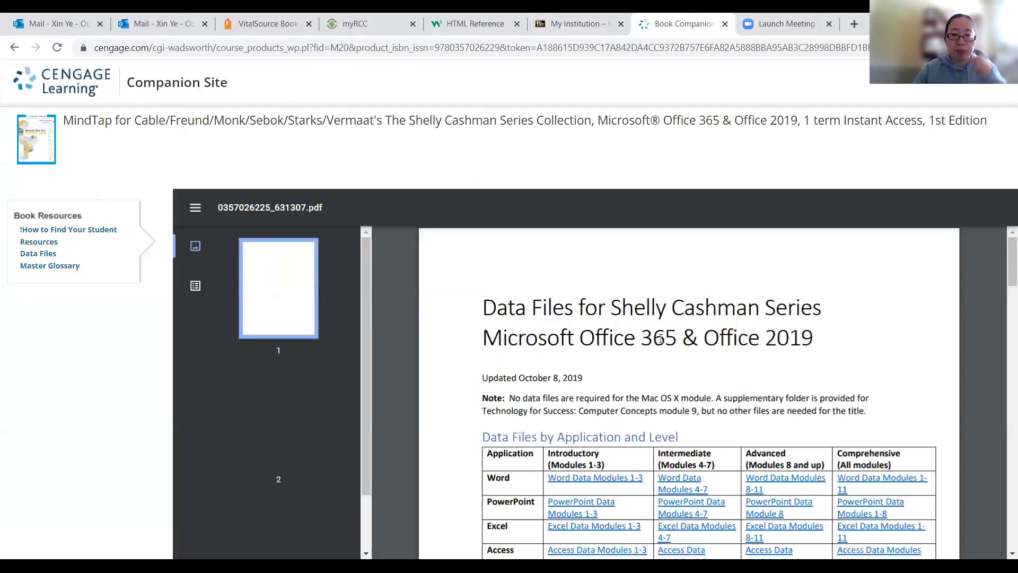
# Download the introductory Word Data Modules 1-3 archive and open the downloaded zip file
pyautogui.scroll(-3, 910, 397)
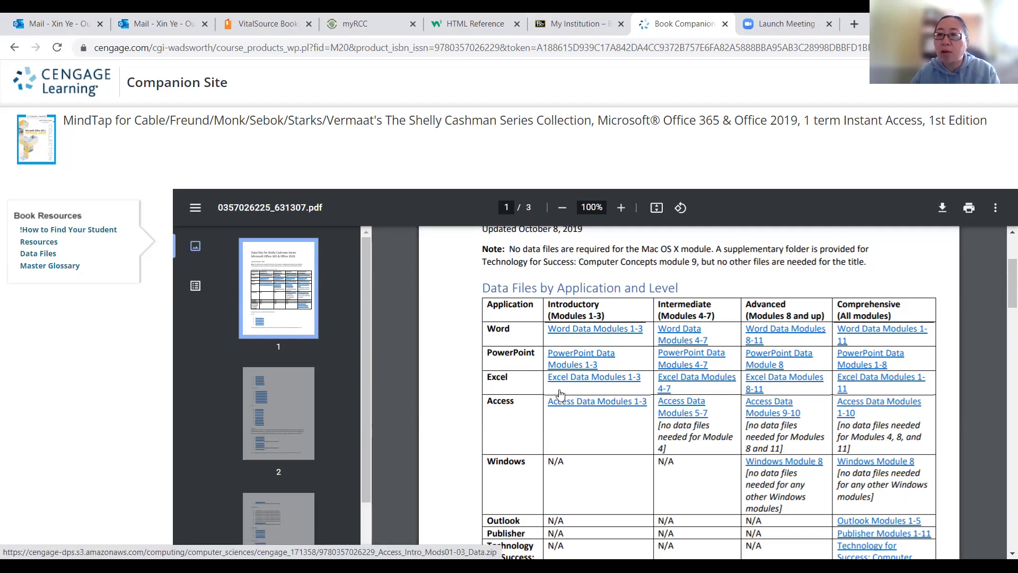
pyautogui.click(599, 332)
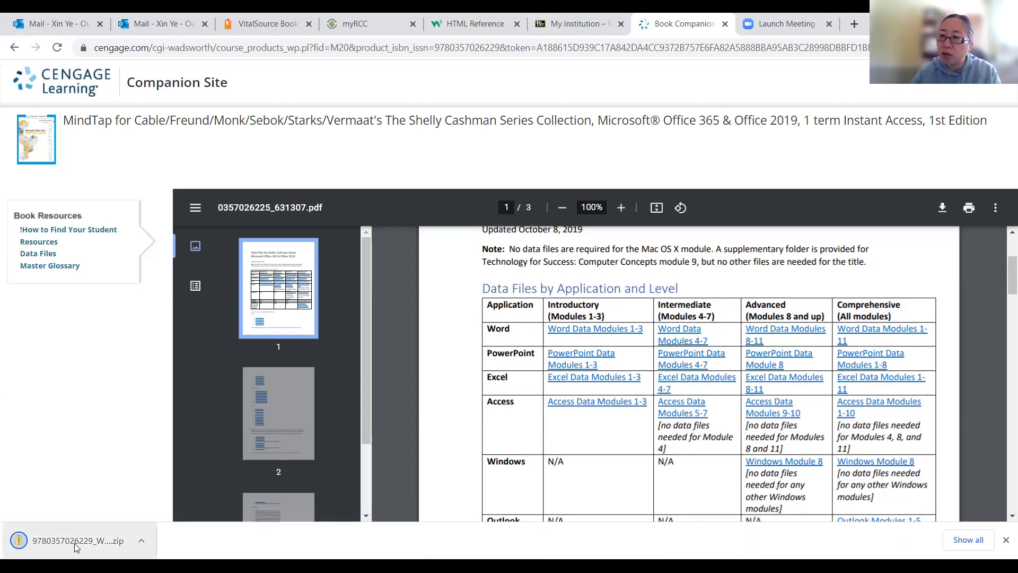
pyautogui.click(75, 543)
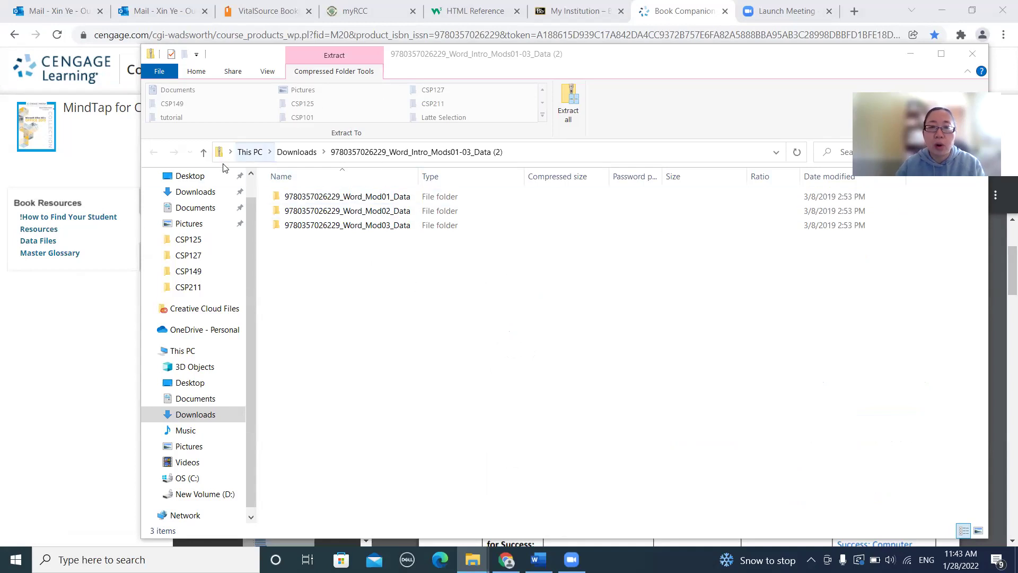
# Start extracting the whole archive and browse to the Word folder inside CSP101 on the Desktop as destination
pyautogui.click(571, 102)
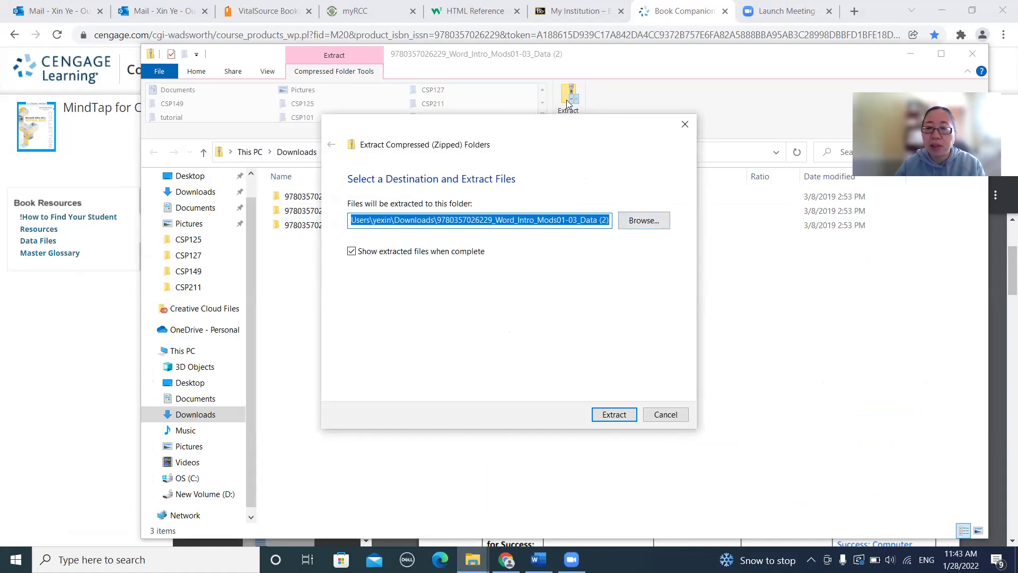
pyautogui.click(626, 223)
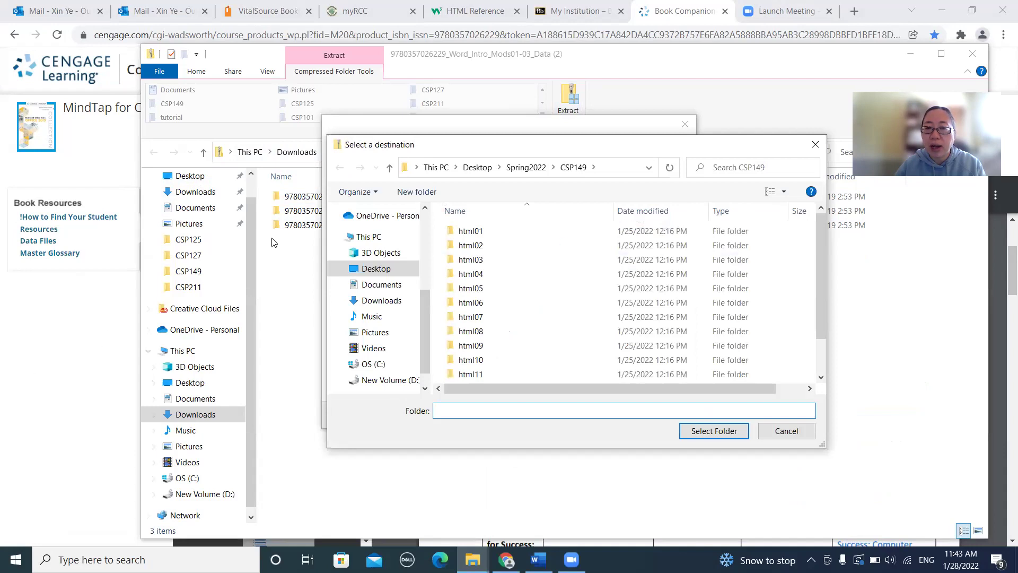
pyautogui.click(363, 273)
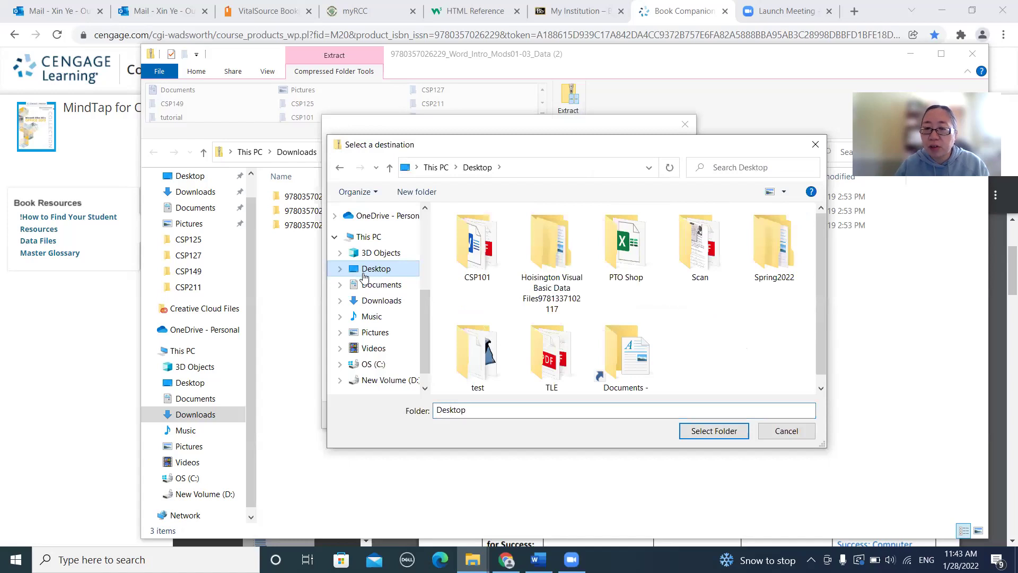
pyautogui.doubleClick(478, 245)
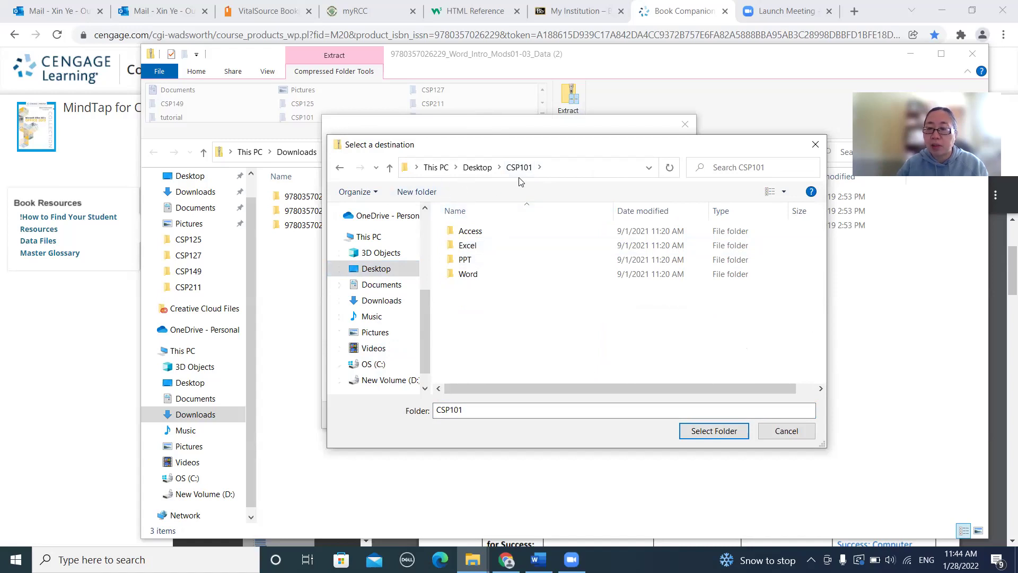
pyautogui.doubleClick(468, 275)
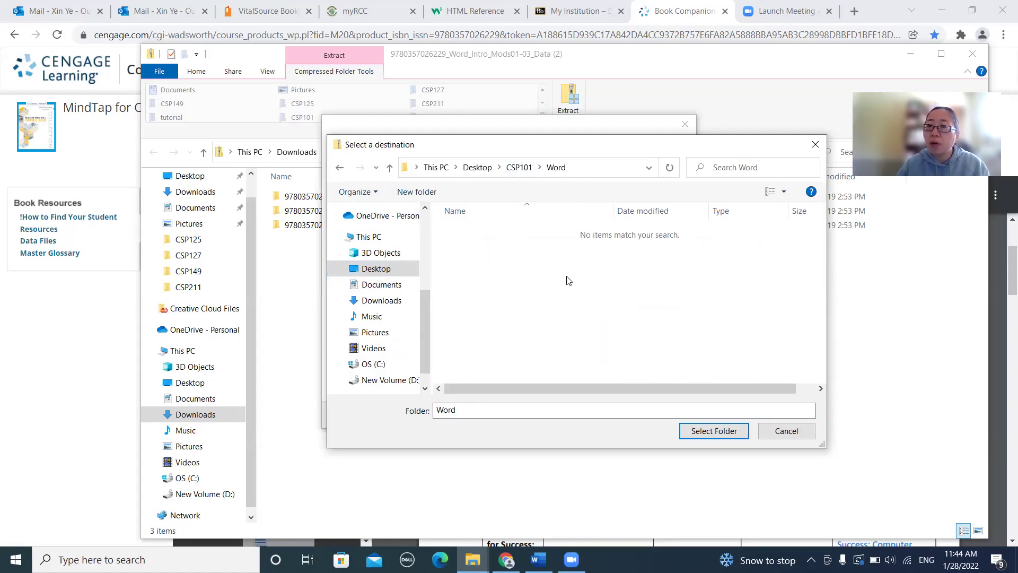
# Create a folder named "data files" inside the Word folder and extract the archive into it
pyautogui.click(418, 194)
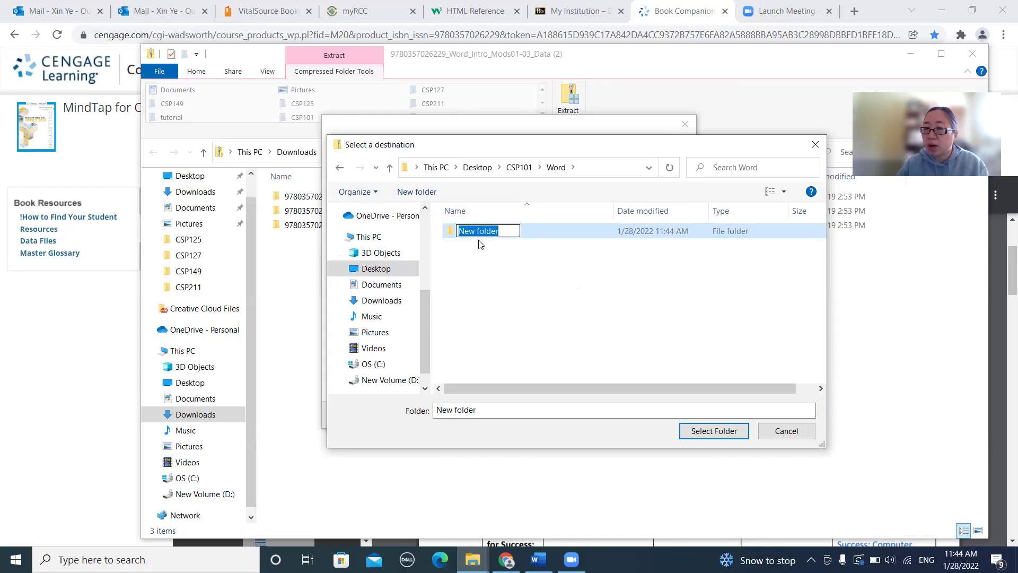
pyautogui.write('da')
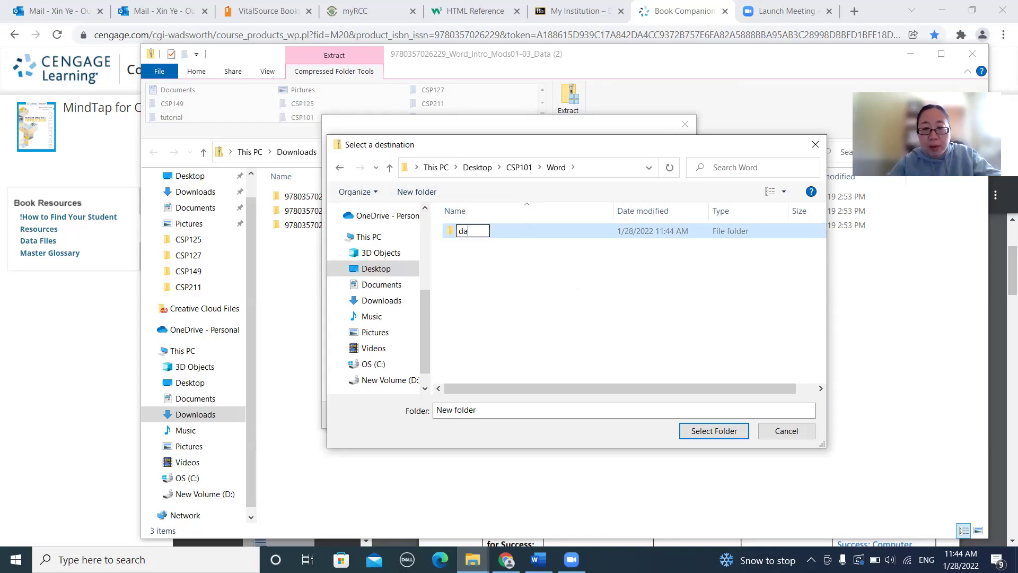
pyautogui.write('ta files')
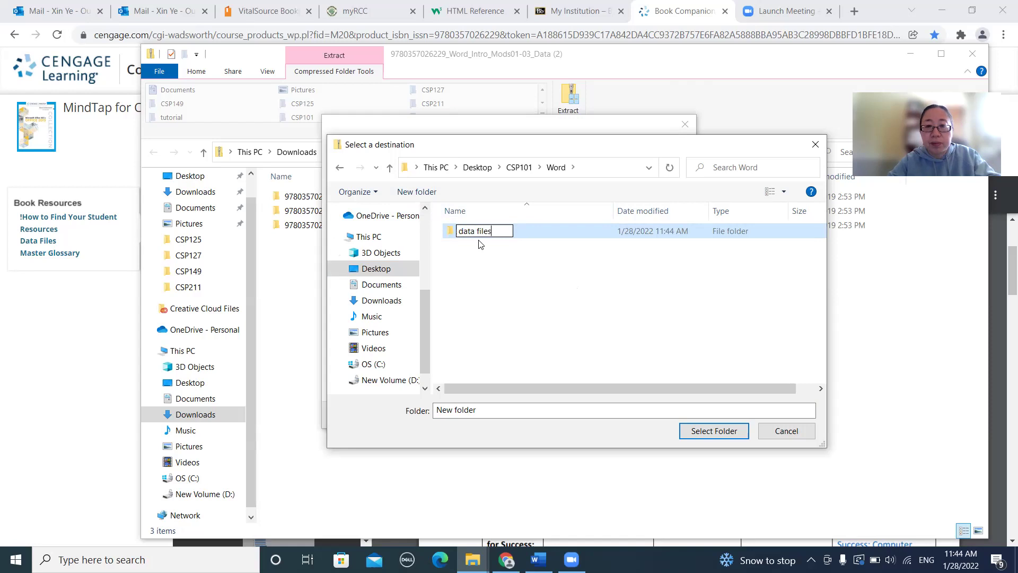
pyautogui.press('Return')
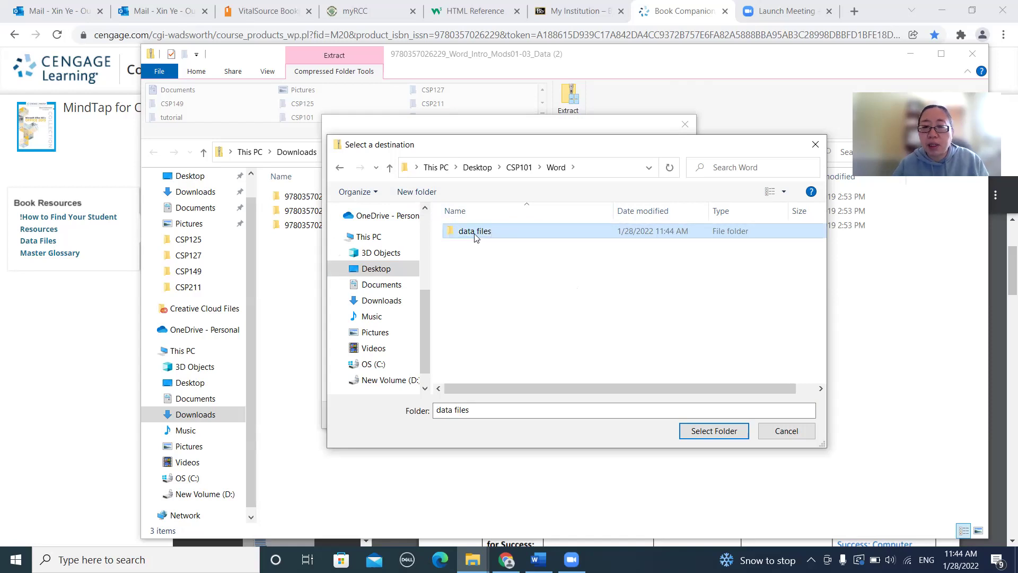
pyautogui.doubleClick(475, 237)
pyautogui.click(716, 432)
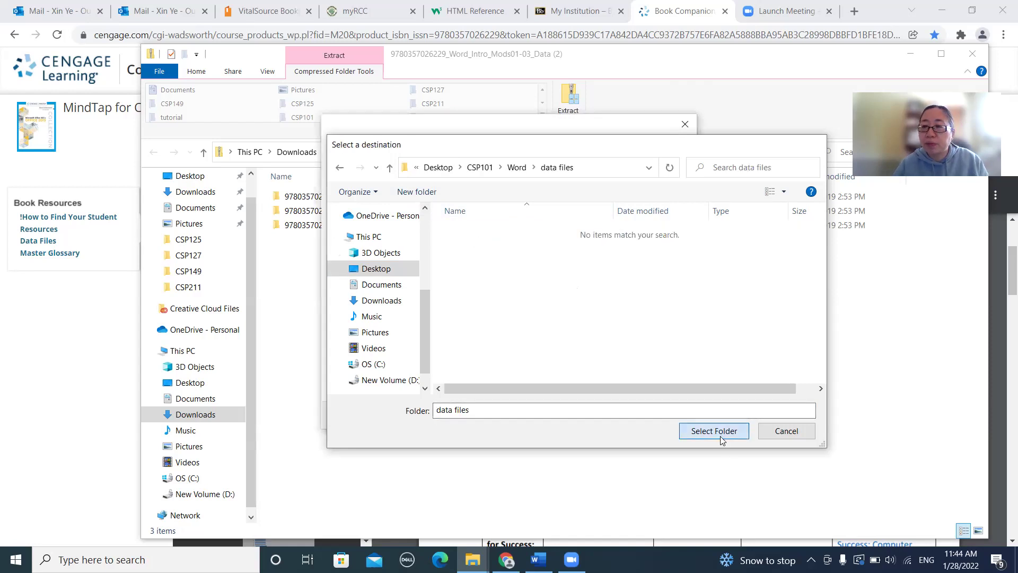
pyautogui.click(608, 414)
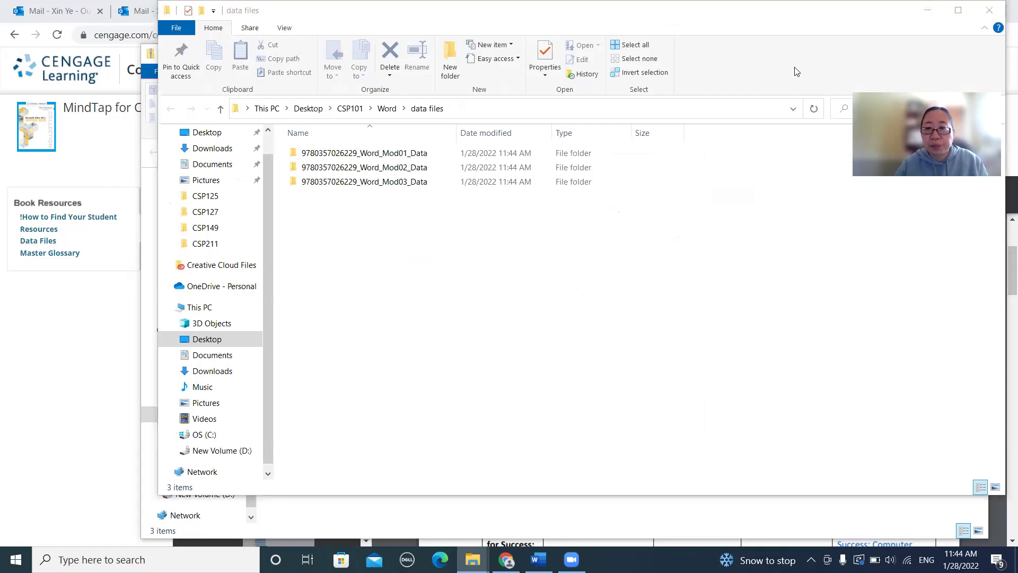
# Inspect the Module folder within the extracted Word_Mod01_Data folder, then return to the companion site
pyautogui.doubleClick(352, 153)
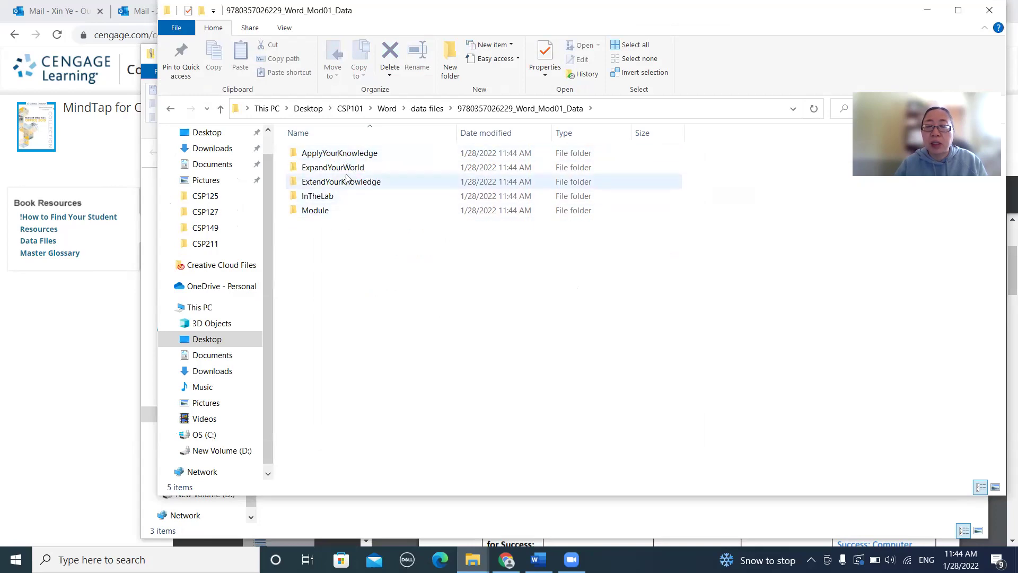
pyautogui.doubleClick(321, 211)
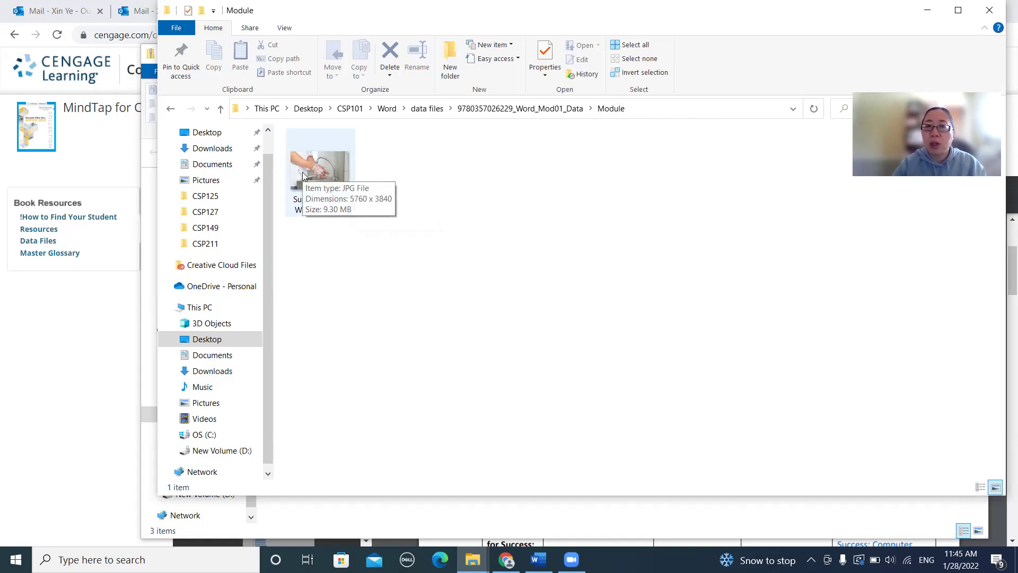
pyautogui.click(133, 142)
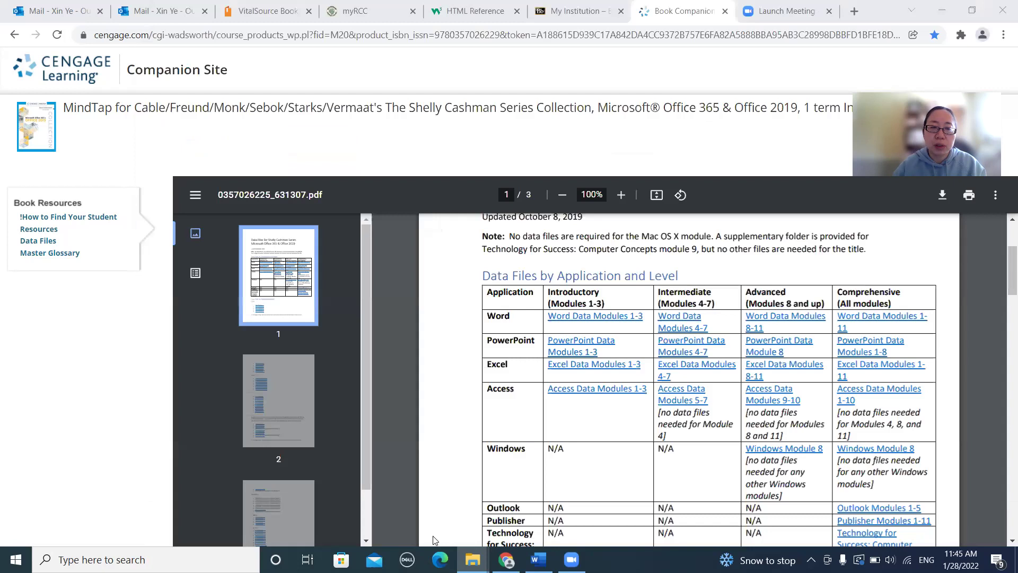
# Switch to the VitalSource textbook, open Word Module 1: Creating and Modifying a Flyer, and read the section on starting Word with a blank document
pyautogui.click(268, 11)
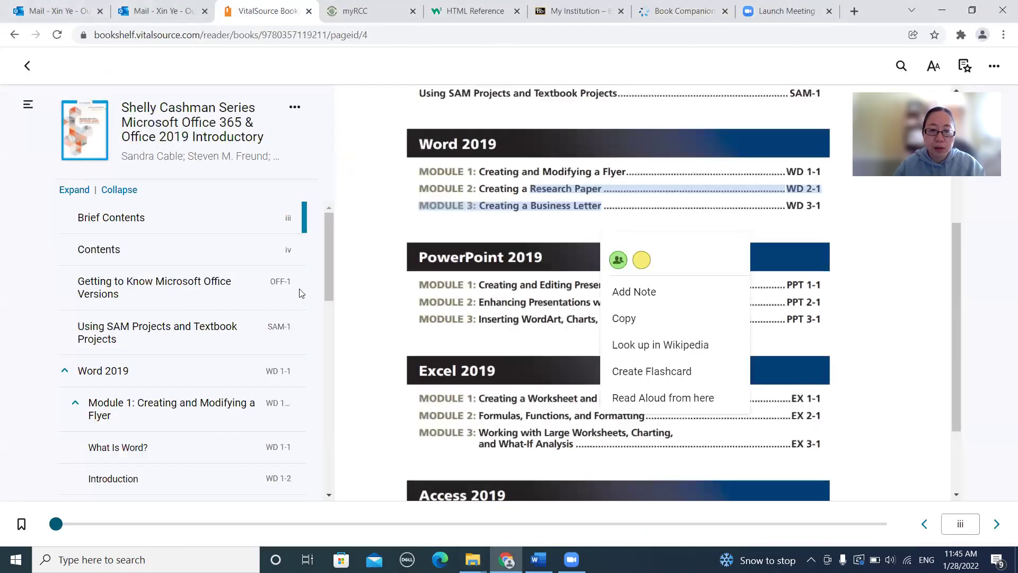
pyautogui.click(132, 245)
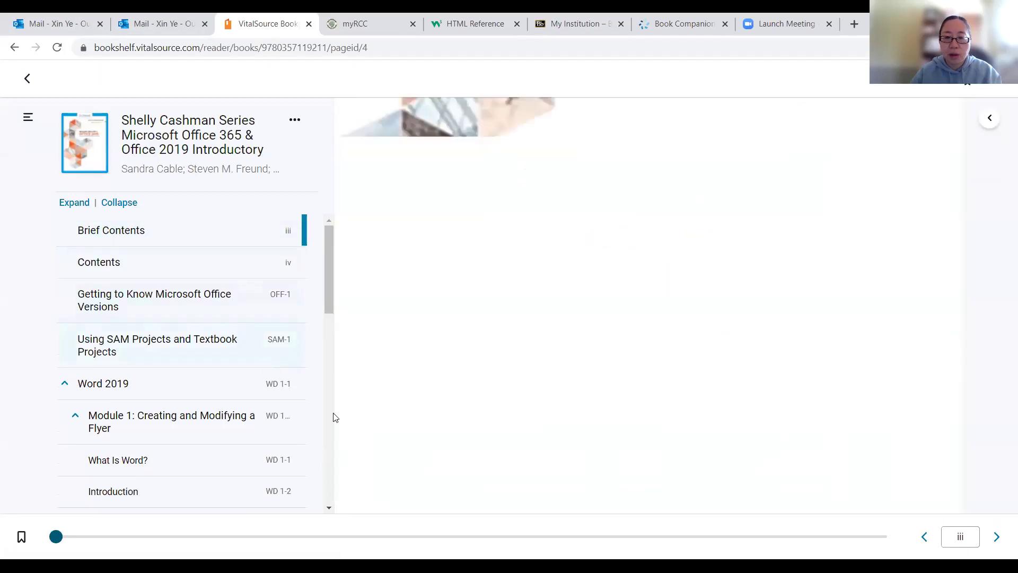
pyautogui.scroll(-2, 561, 373)
pyautogui.scroll(-1, 560, 373)
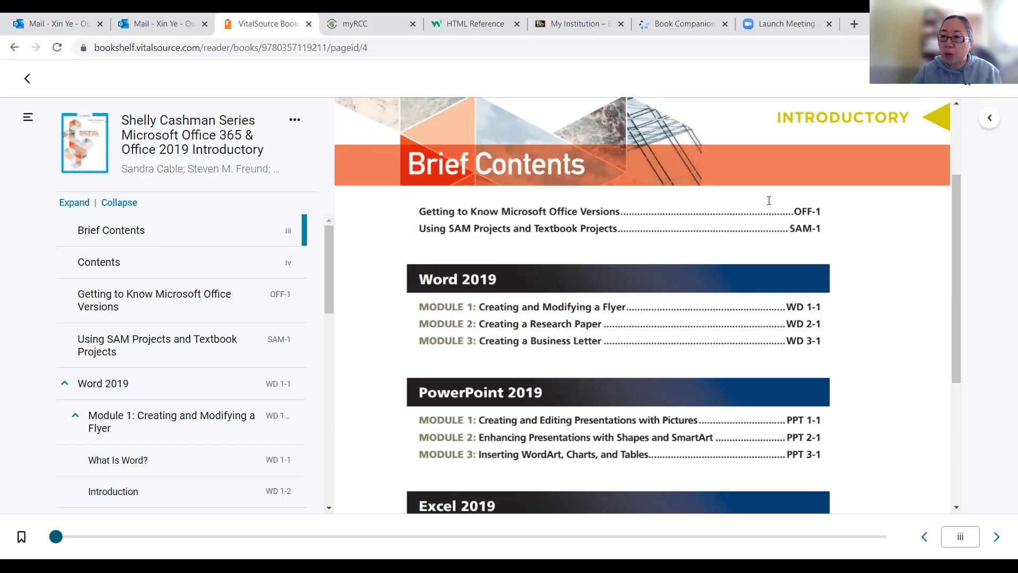
pyautogui.click(132, 417)
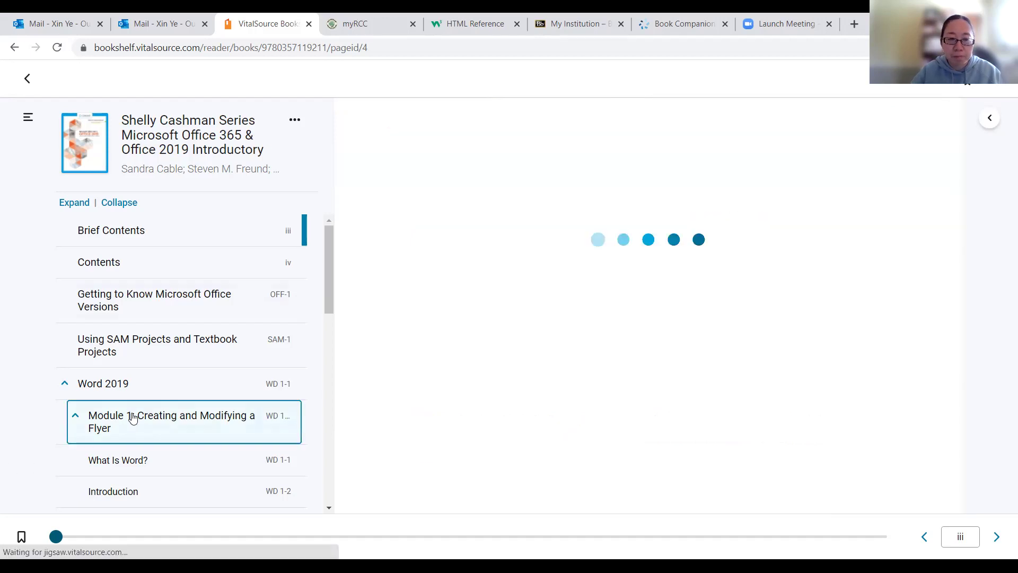
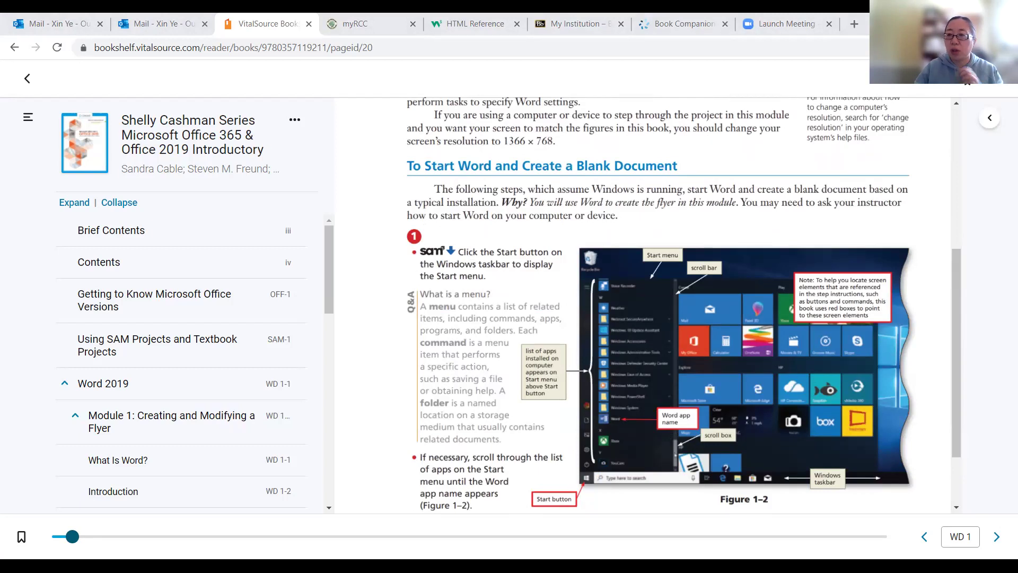
pyautogui.rightClick(503, 316)
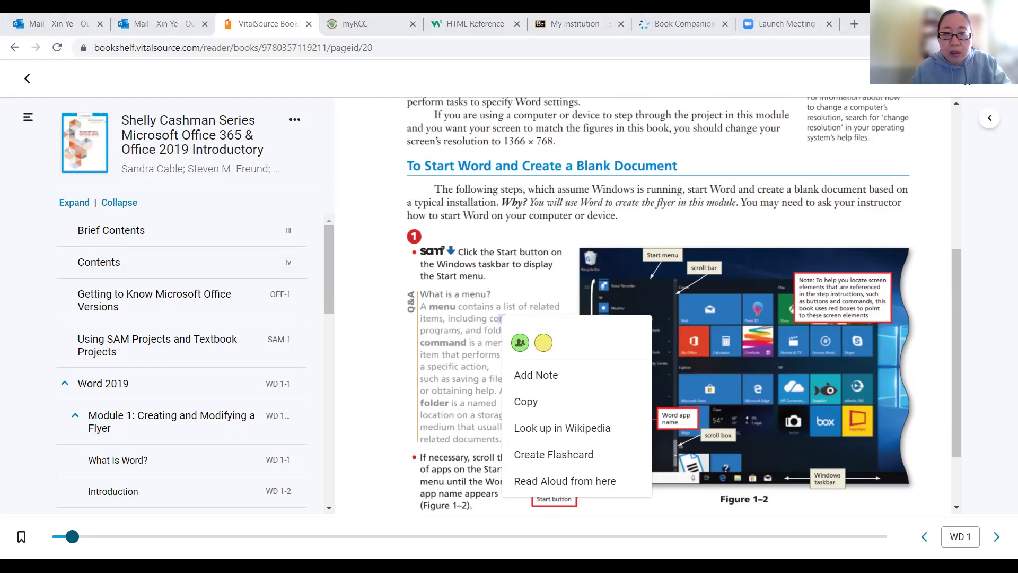
# Switch to Word and preview the table of contents tutorial and Snapshot calendar templates
pyautogui.hotkey('alt', 'Tab')
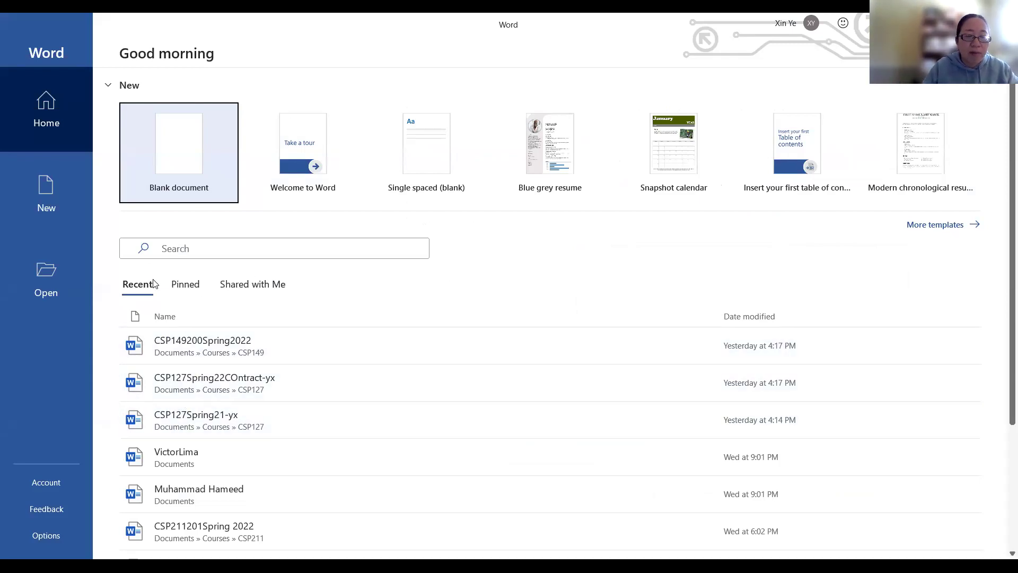
pyautogui.scroll(-1, 211, 394)
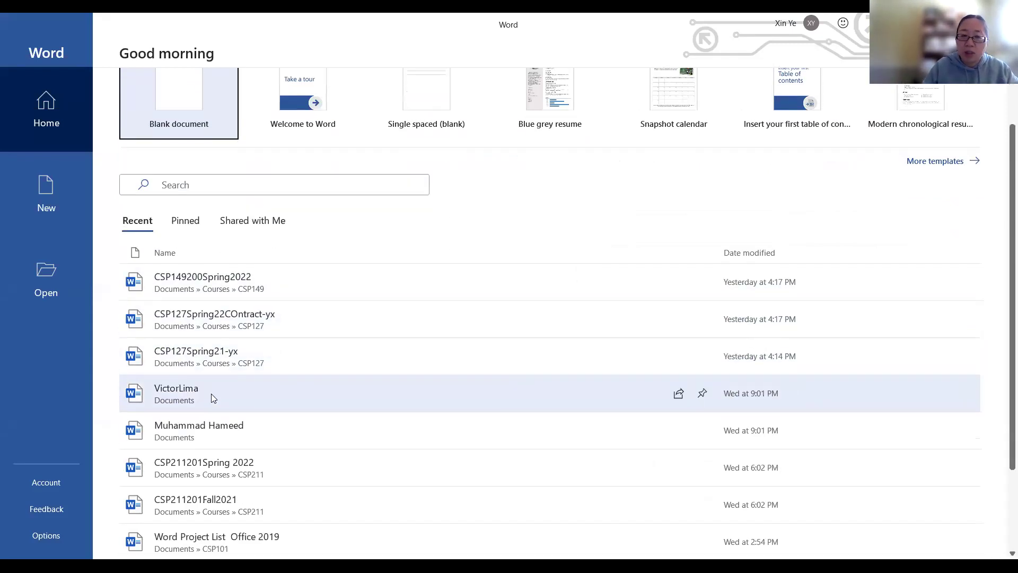
pyautogui.scroll(1, 210, 394)
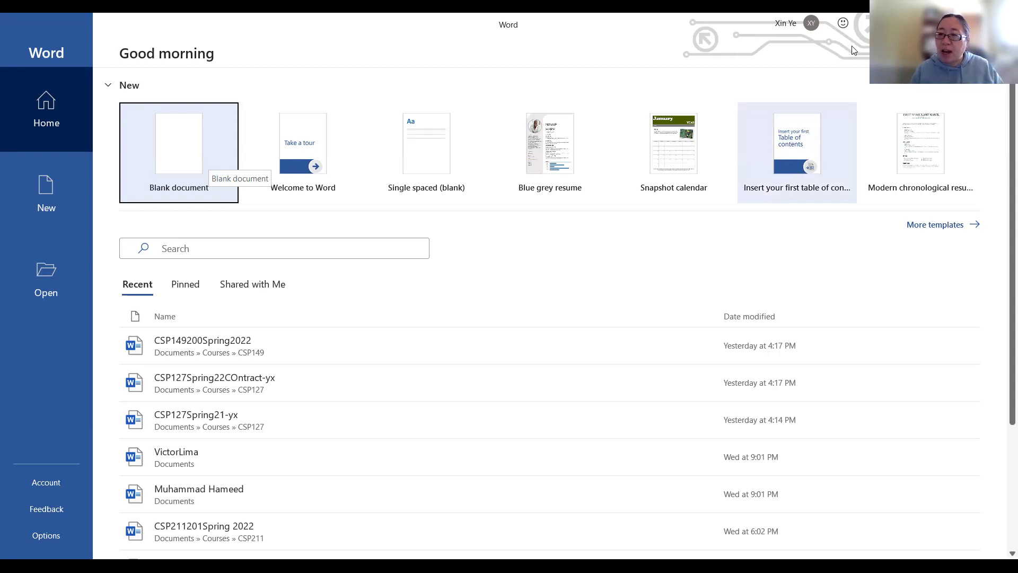
pyautogui.click(799, 159)
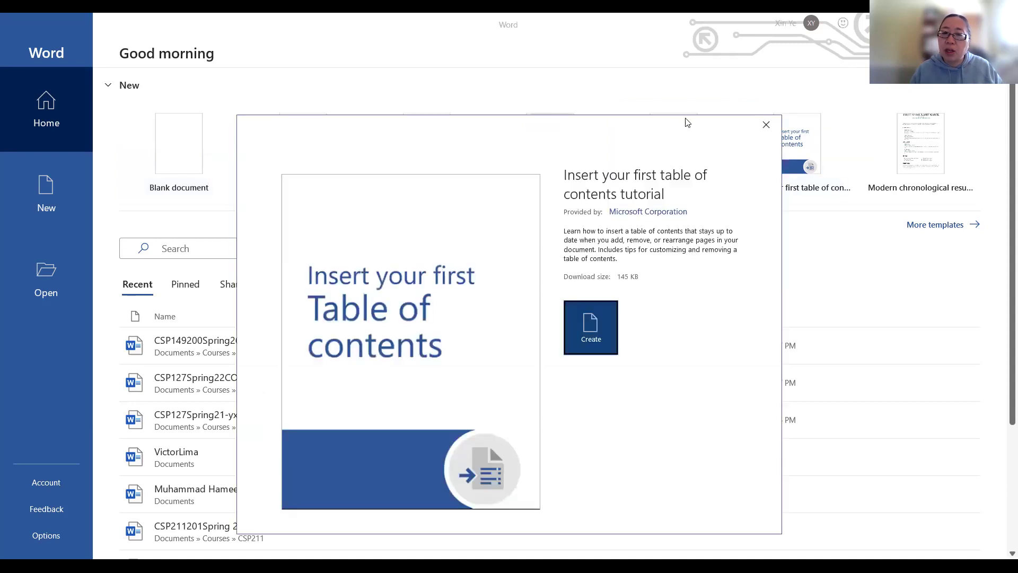
pyautogui.click(766, 129)
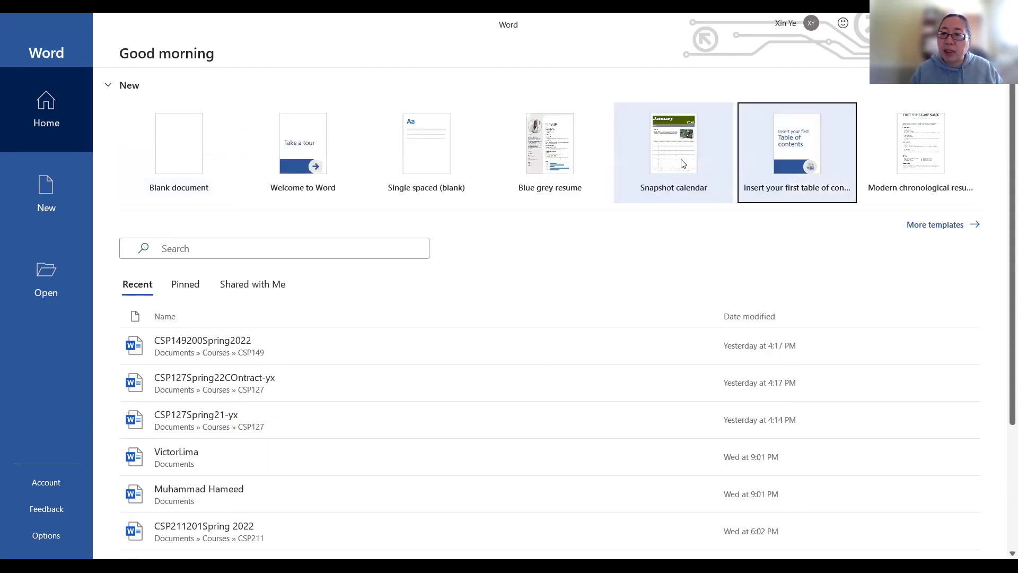
pyautogui.press('Return')
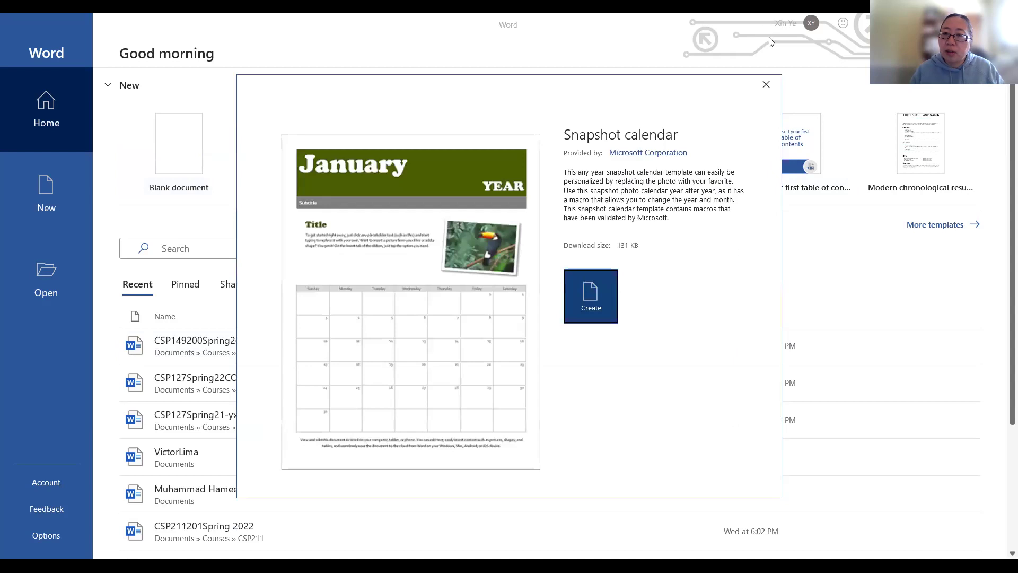
pyautogui.click(775, 88)
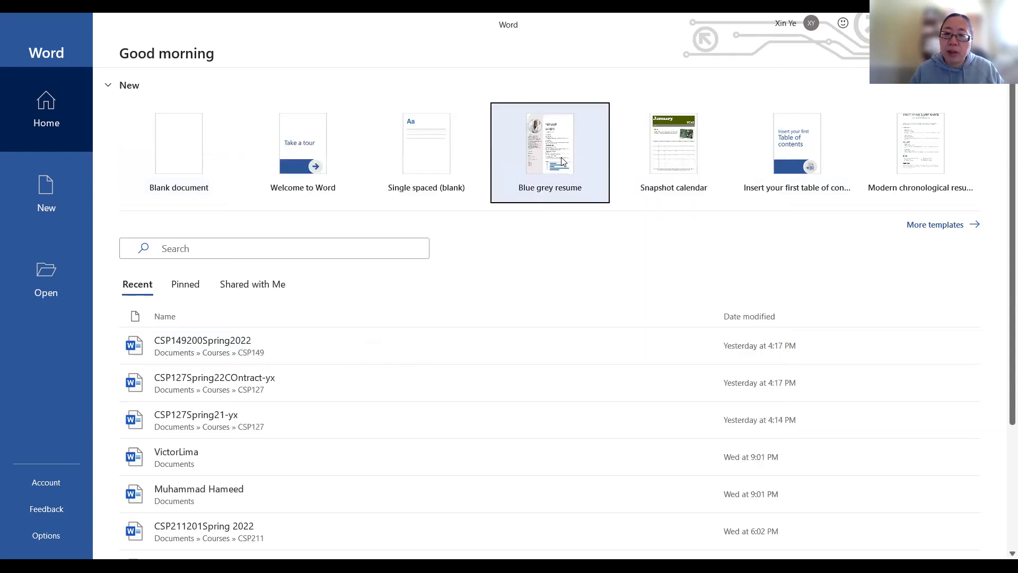
# Create a document from the Blue grey resume template and close the Resume Assistant pane
pyautogui.doubleClick(562, 161)
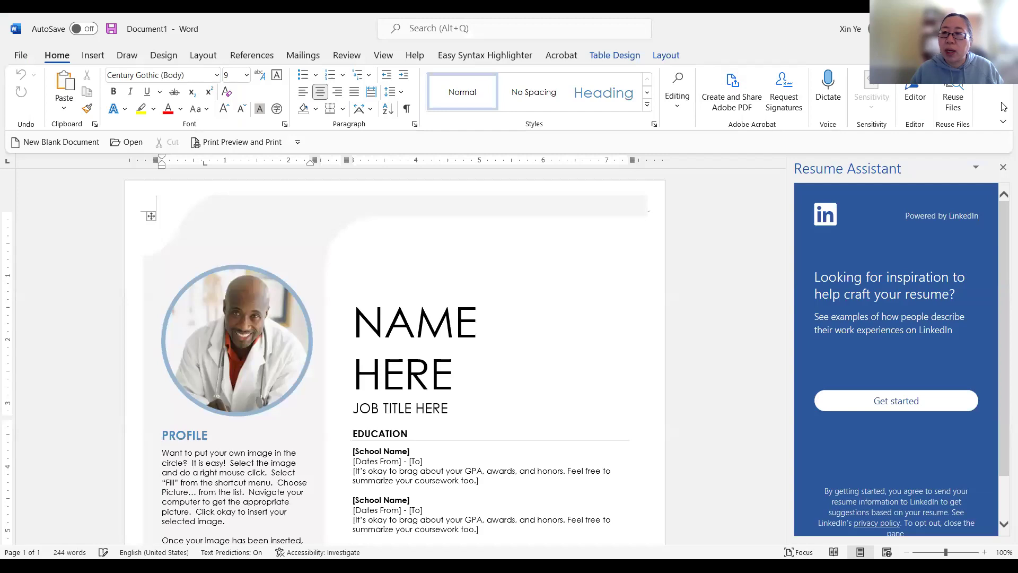
pyautogui.click(1003, 167)
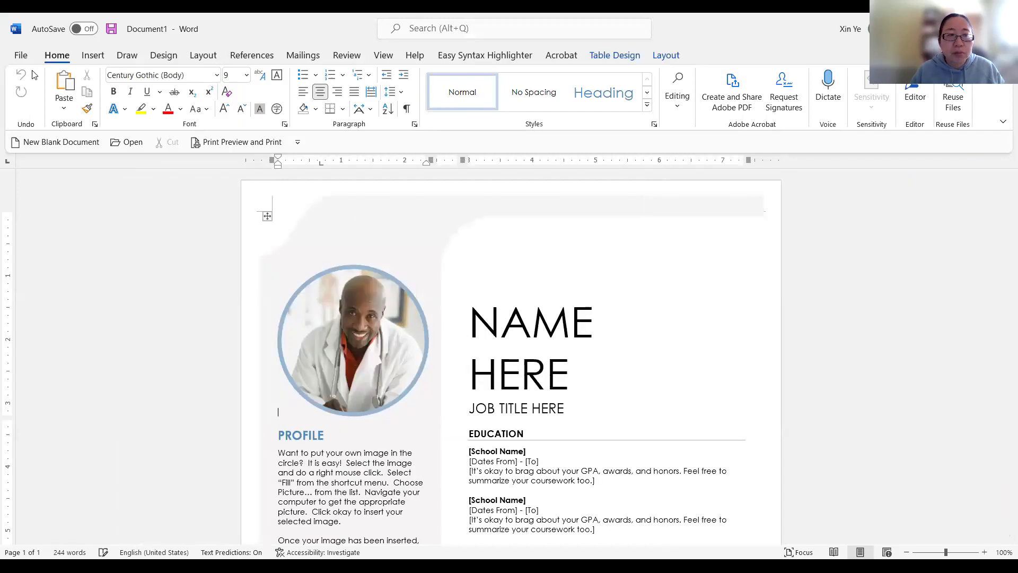
# Create a new blank document while keeping the resume document open
pyautogui.click(21, 55)
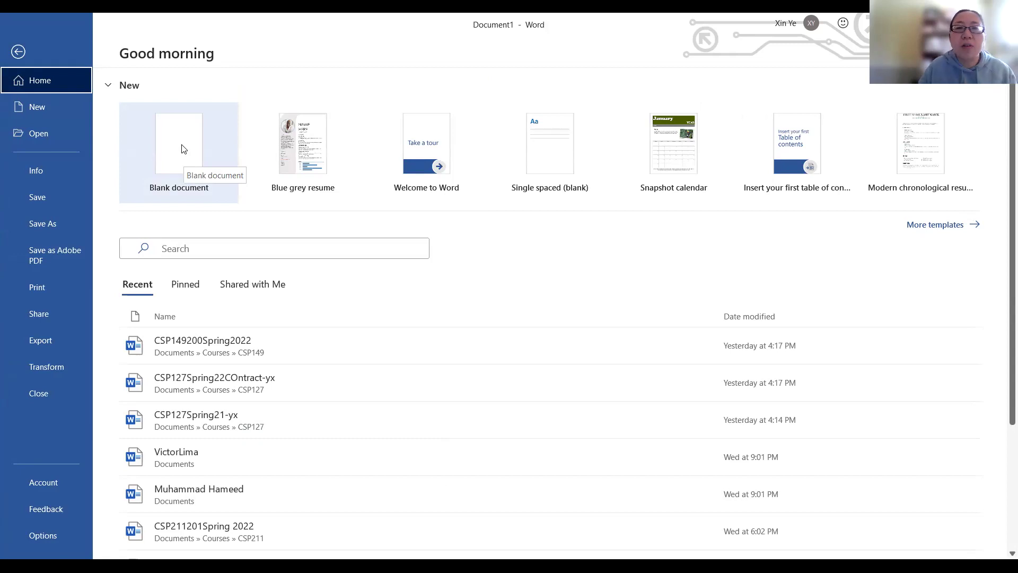
pyautogui.click(182, 149)
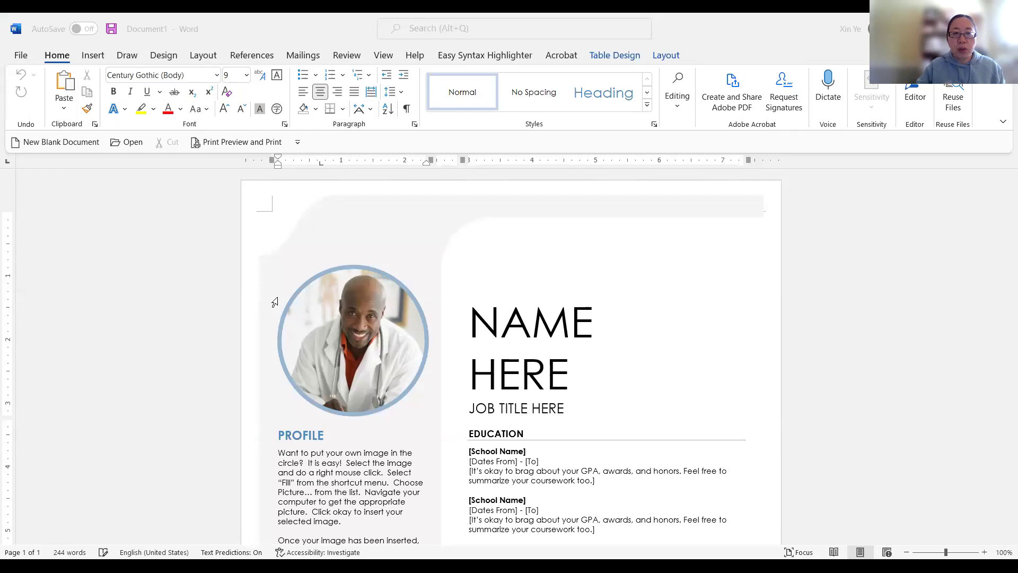
pyautogui.hotkey('ctrl', 'n')
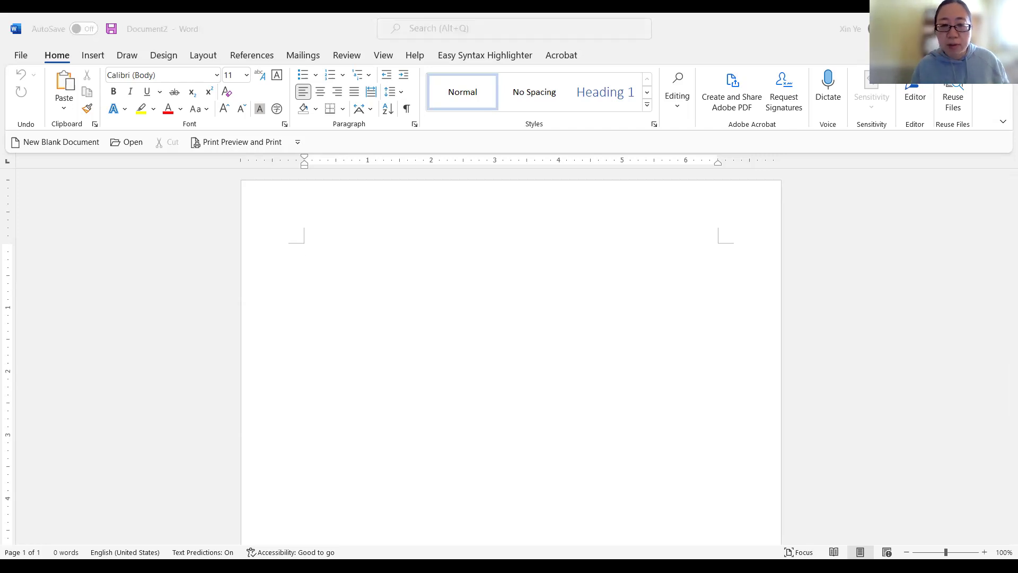
# Return to the textbook in the browser, go two pages forward, and read the section The Word Window
pyautogui.hotkey('alt', 'Tab')
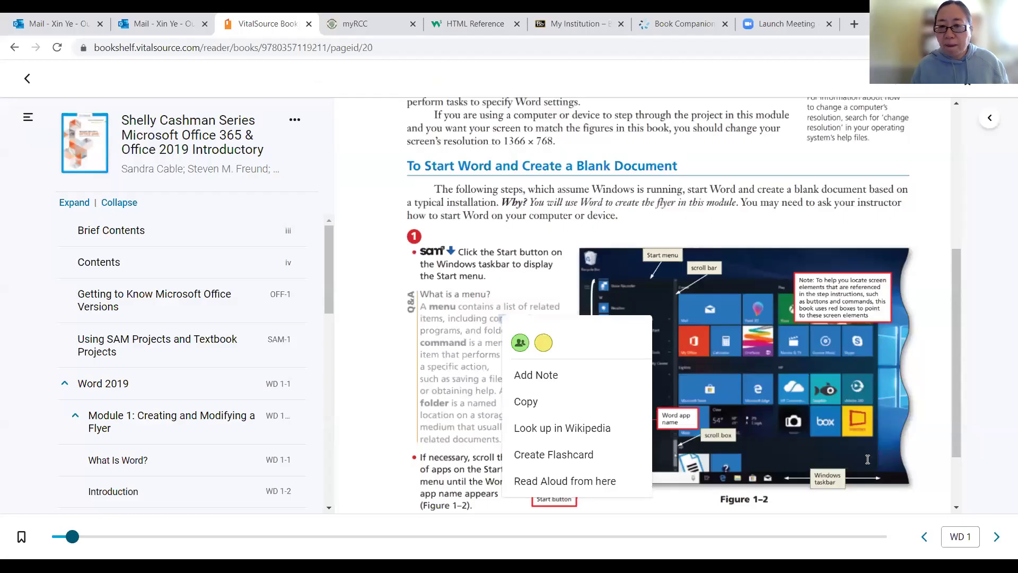
pyautogui.click(997, 538)
pyautogui.click(997, 538)
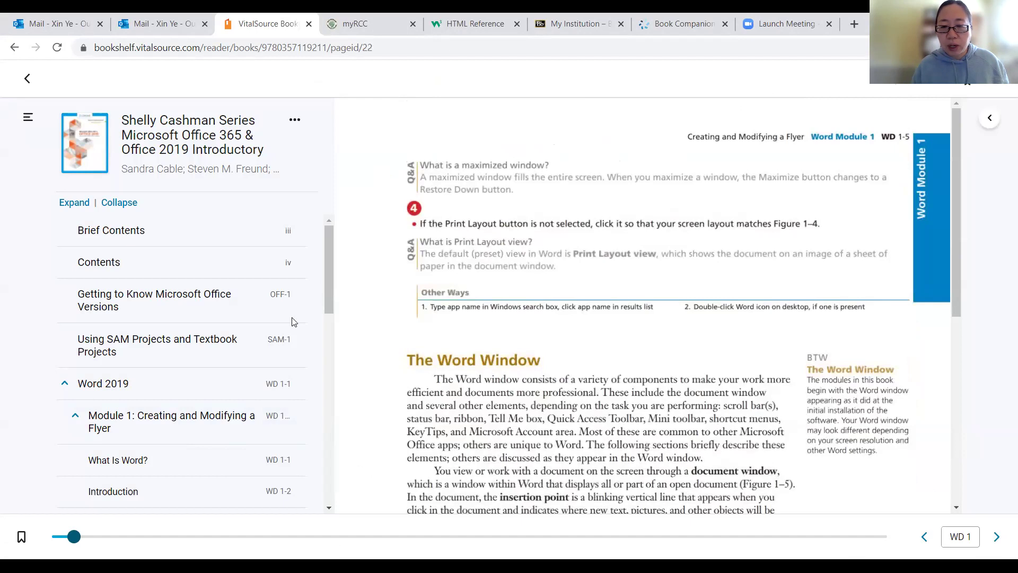
pyautogui.scroll(-6, 459, 287)
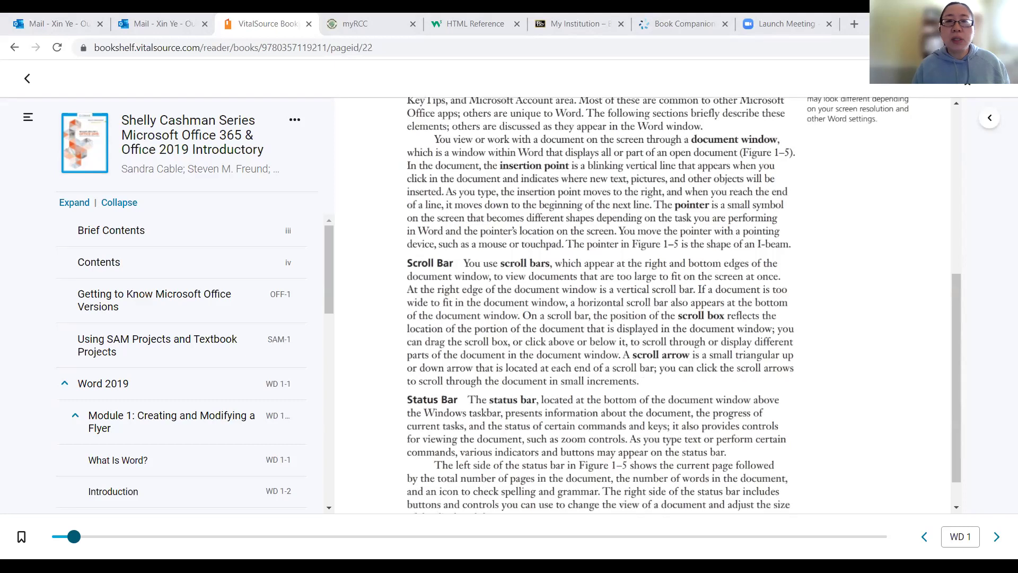
# Switch back to the blank Word document and examine the AutoSave upload options and the search box's suggested actions
pyautogui.hotkey('alt', 'Tab')
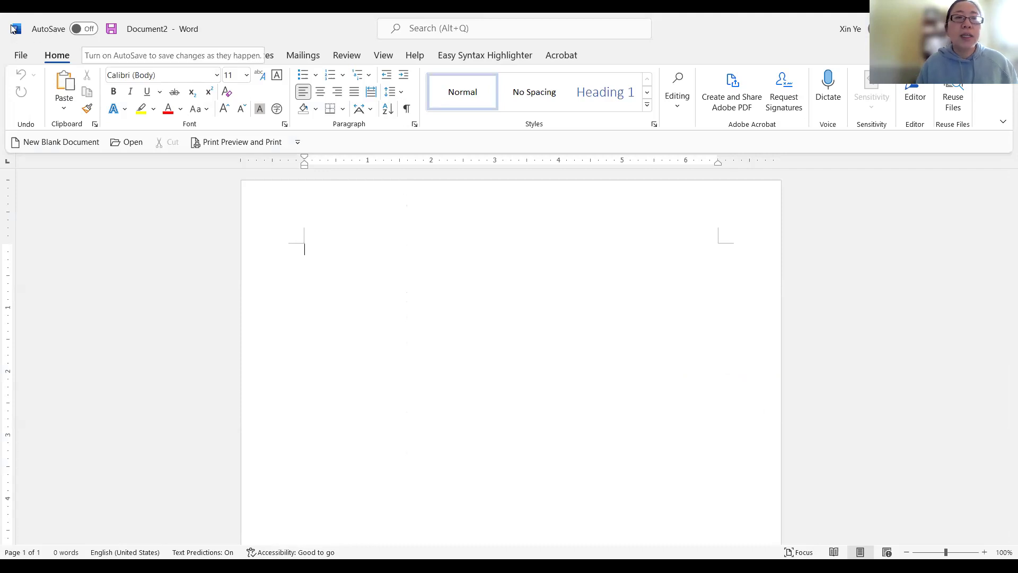
pyautogui.click(91, 29)
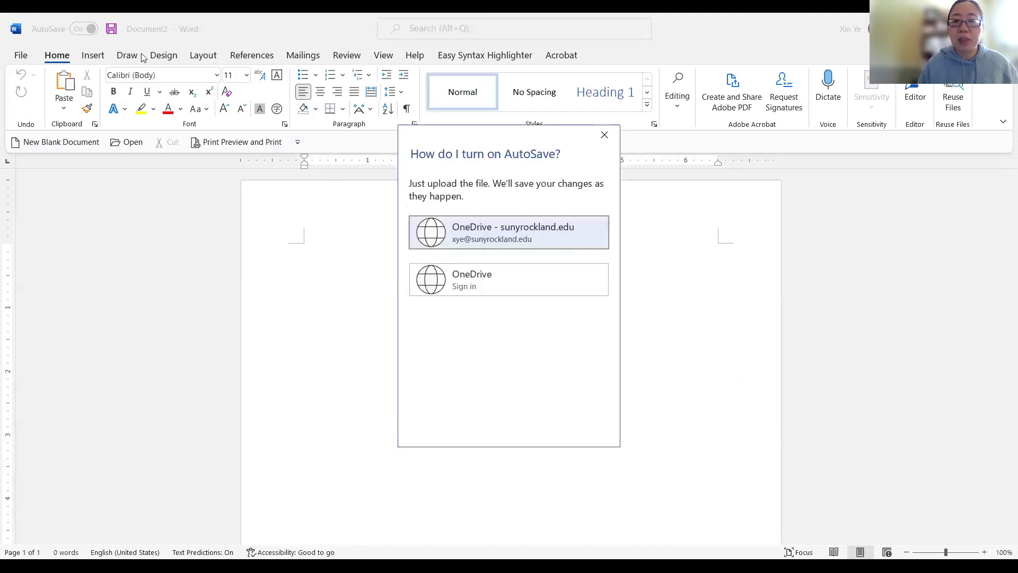
pyautogui.click(603, 136)
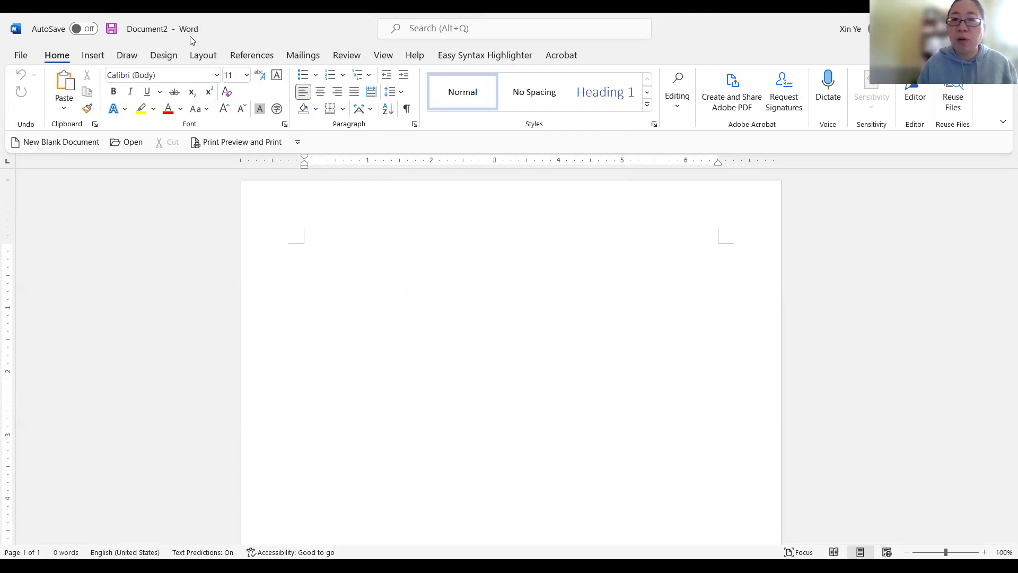
pyautogui.click(450, 30)
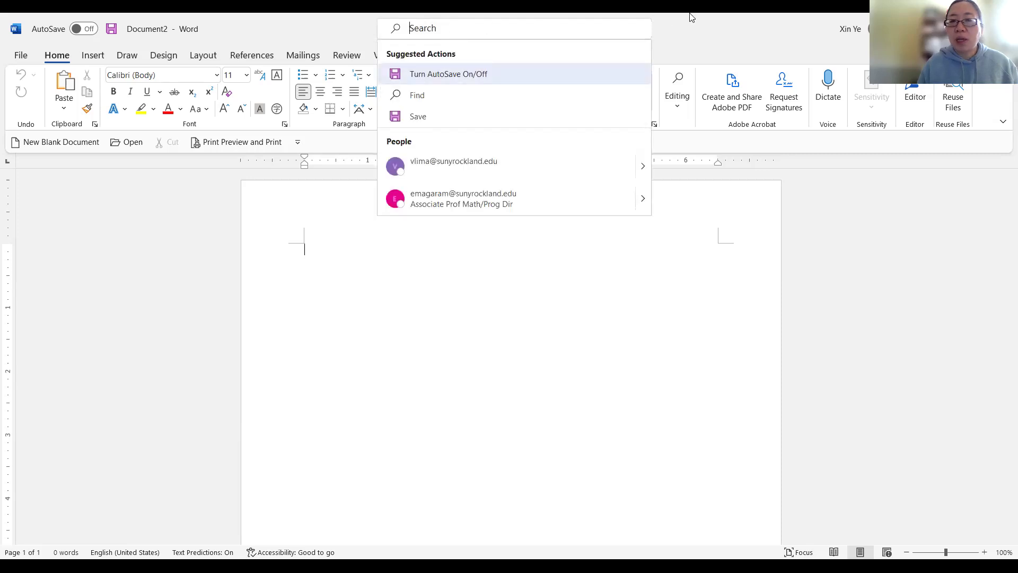
pyautogui.click(692, 33)
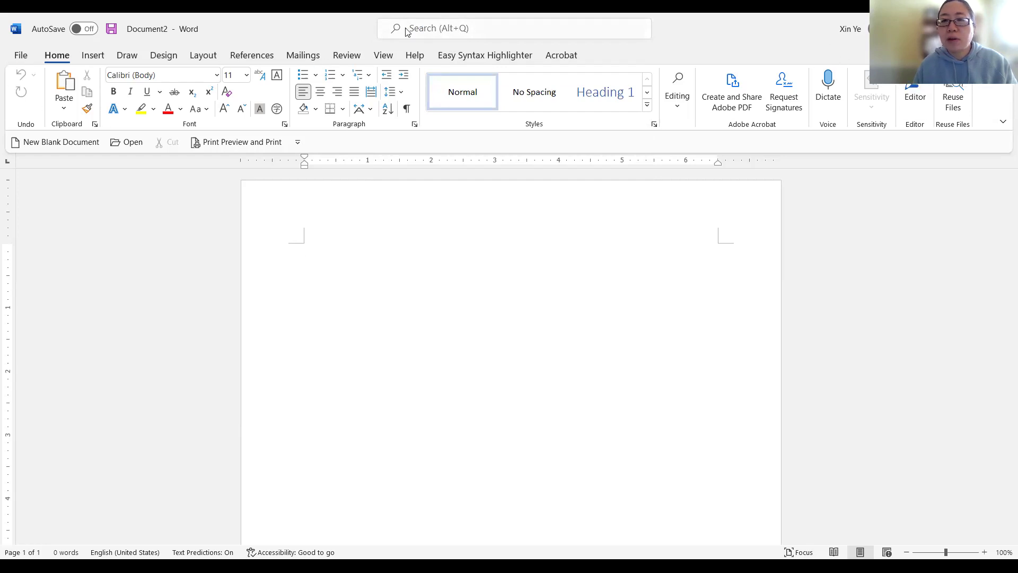
# Examine the file commands of the blank document and show all of its properties on the Info page
pyautogui.click(19, 56)
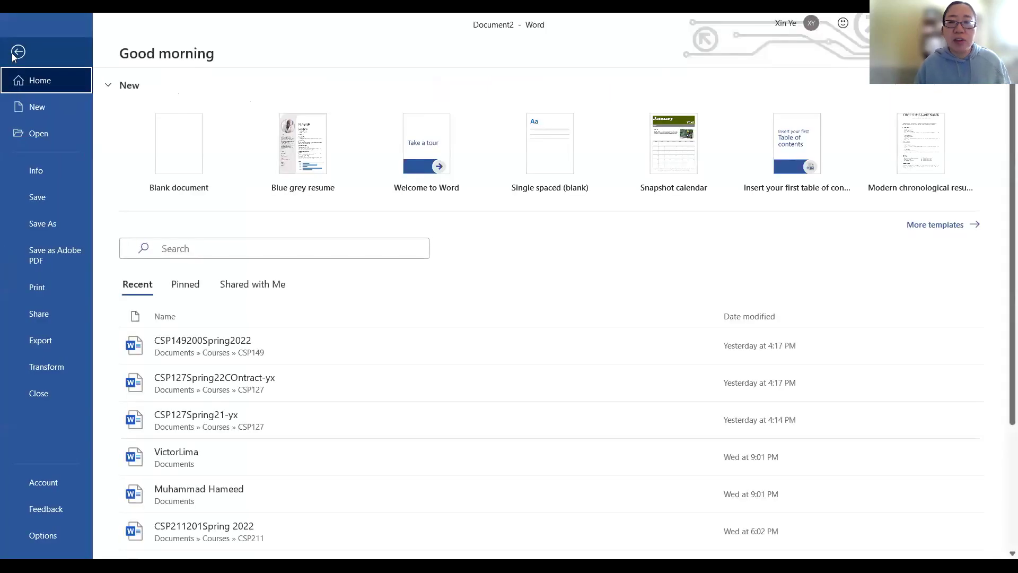
pyautogui.click(14, 53)
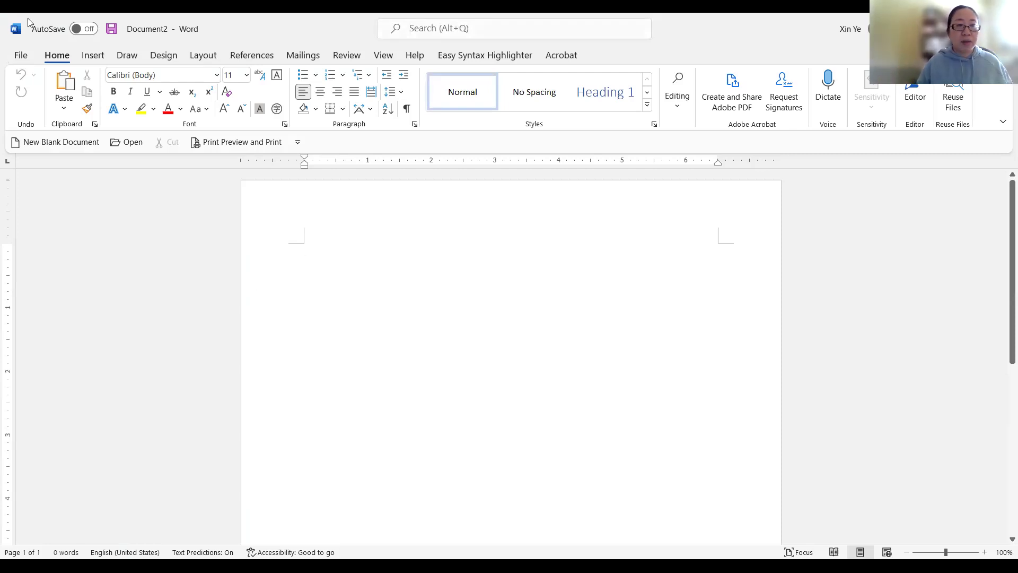
pyautogui.click(20, 55)
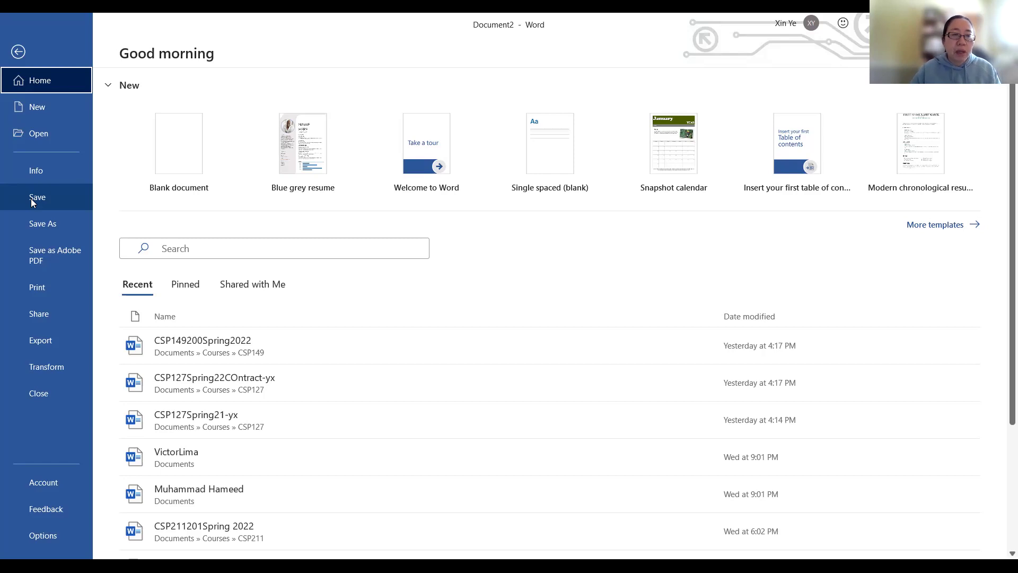
pyautogui.click(30, 171)
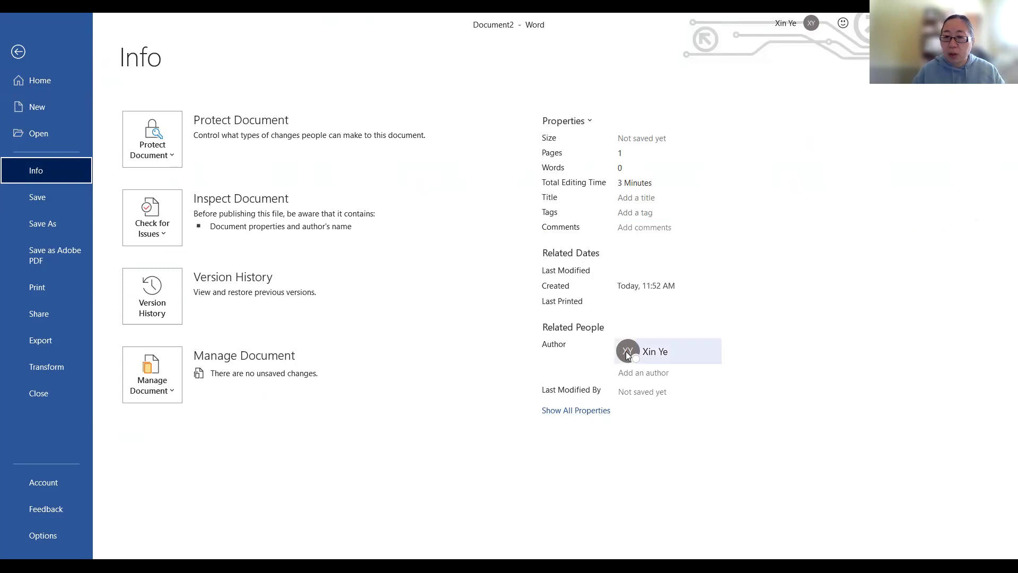
pyautogui.click(589, 411)
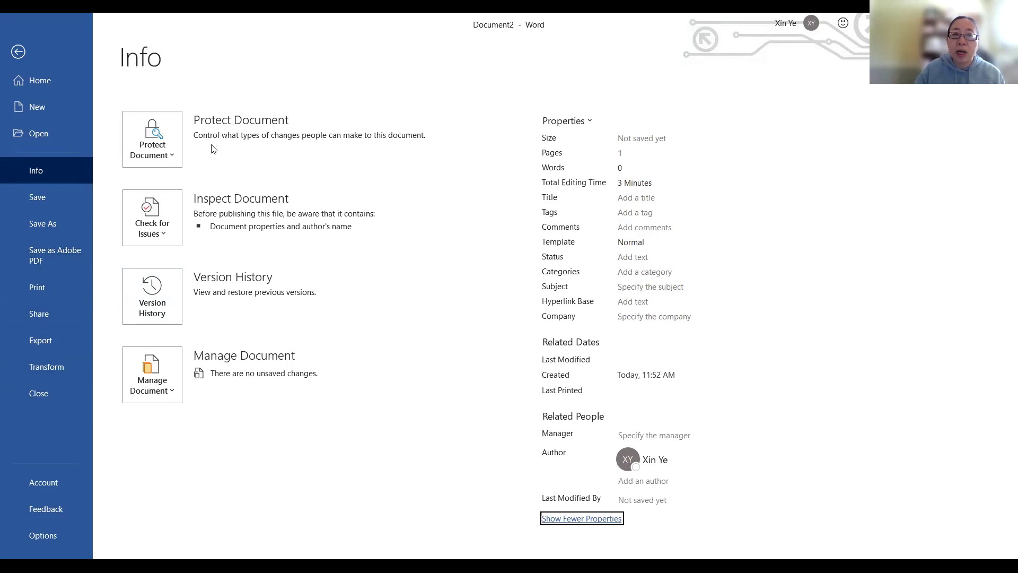
pyautogui.click(18, 52)
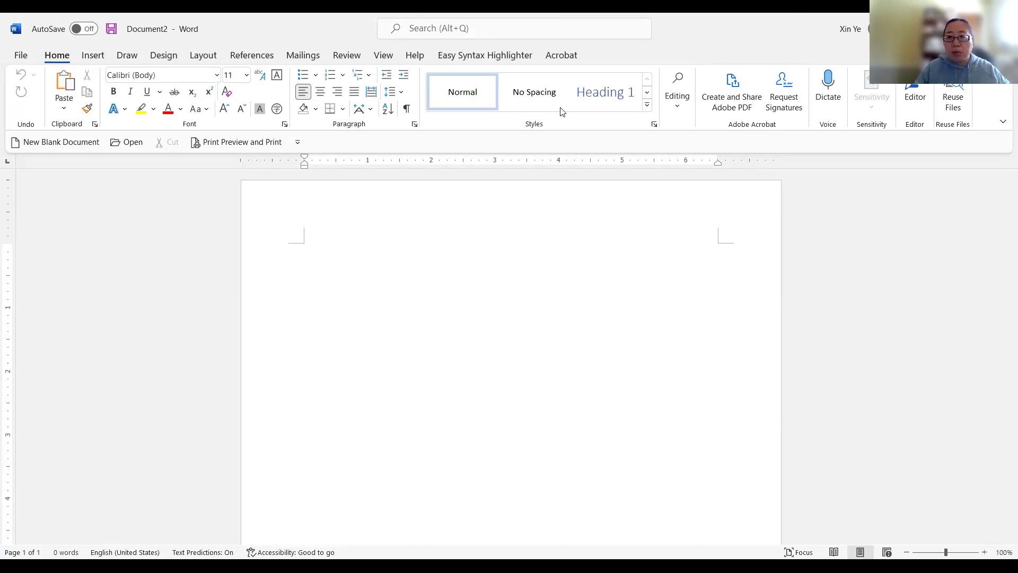
pyautogui.click(20, 55)
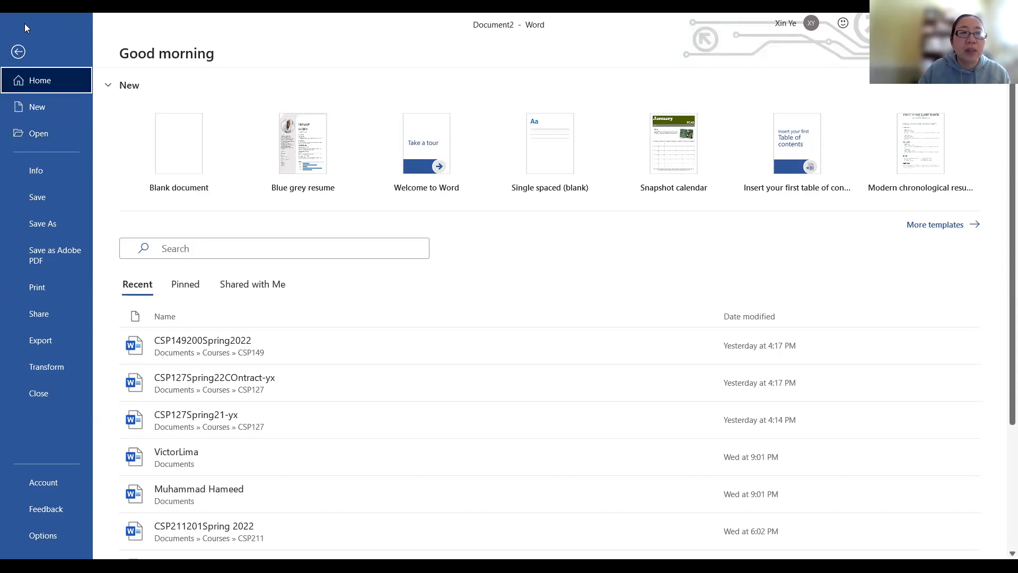
pyautogui.click(17, 52)
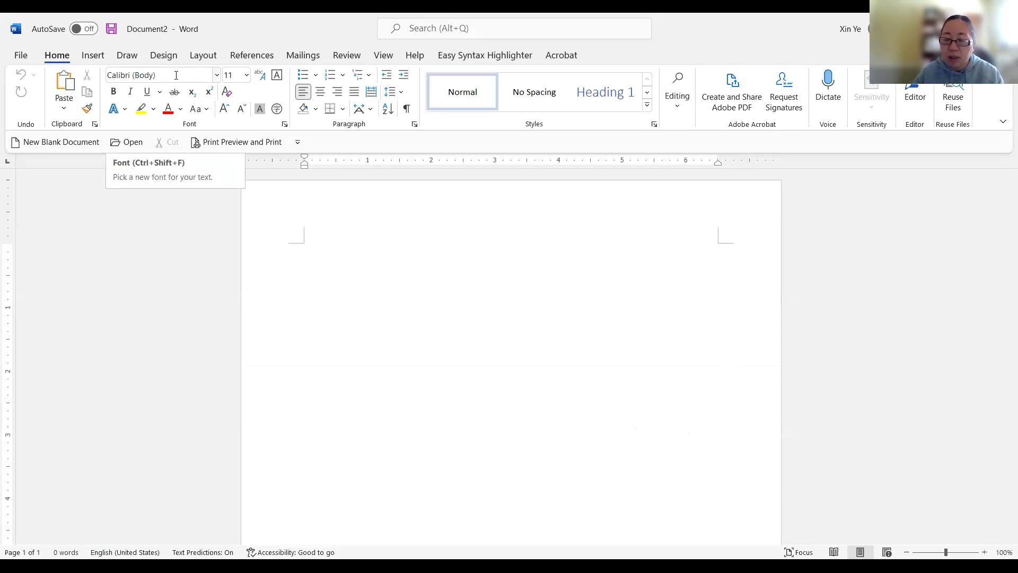
# Examine the available fonts, font sizes and text effects for the blank document
pyautogui.click(216, 76)
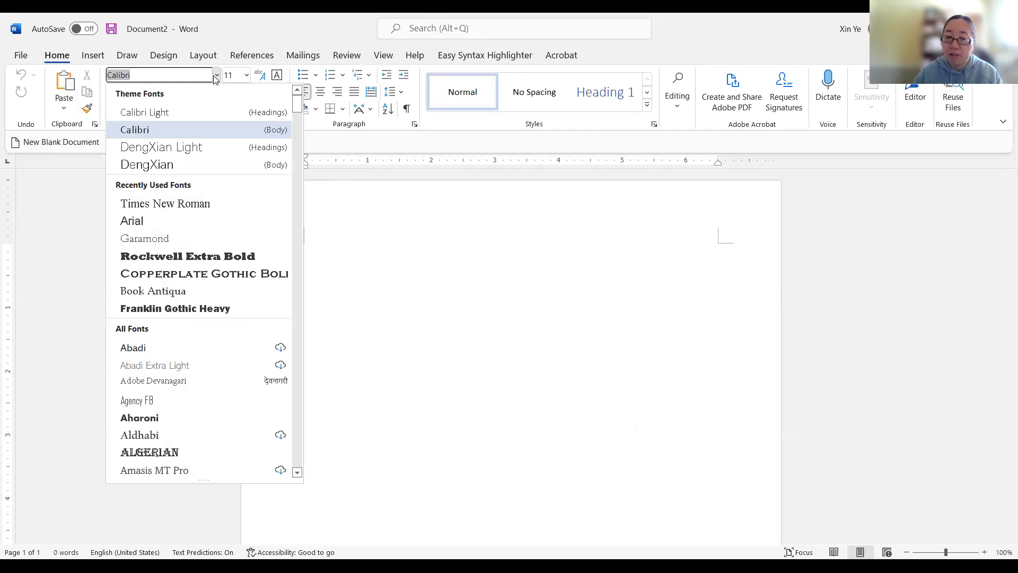
pyautogui.click(247, 77)
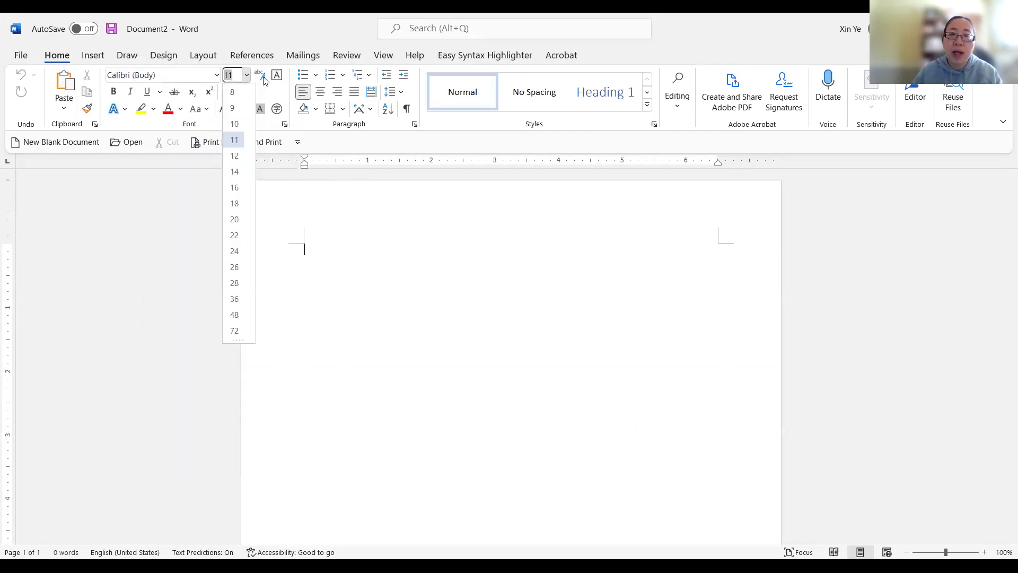
pyautogui.click(262, 89)
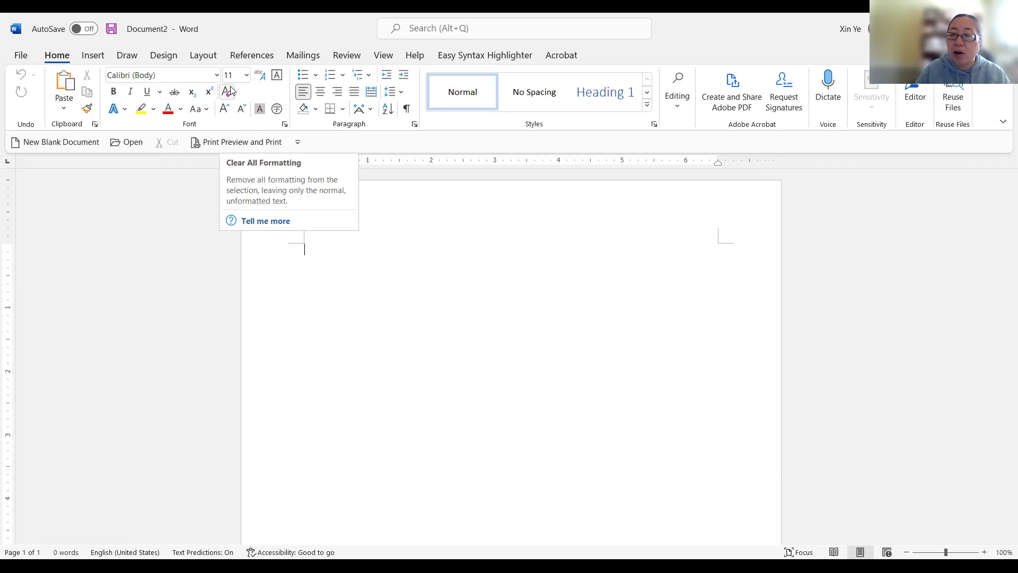
pyautogui.click(125, 111)
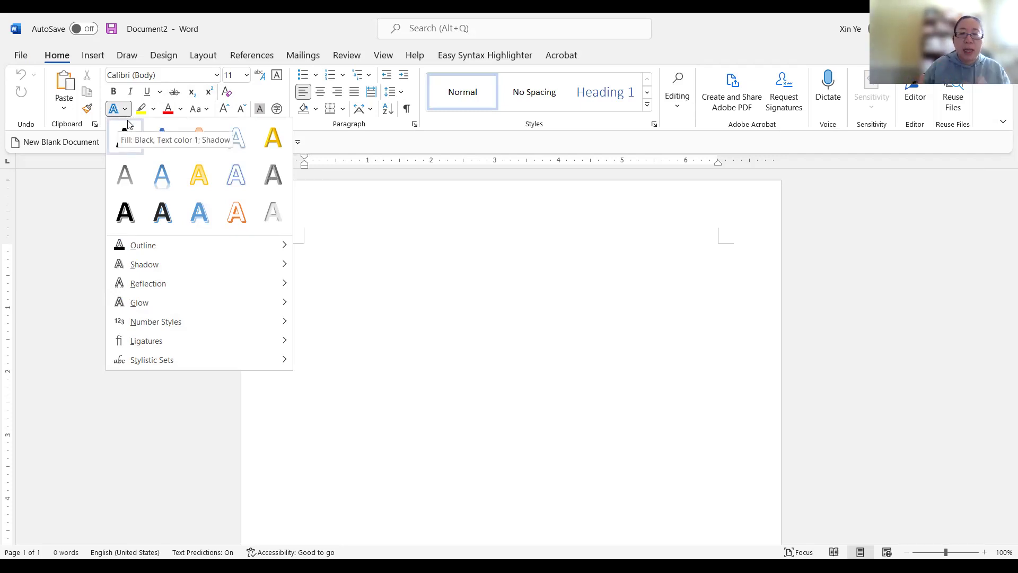
# Examine the document's available themes and theme color sets, and return to the basic text formatting commands
pyautogui.click(162, 58)
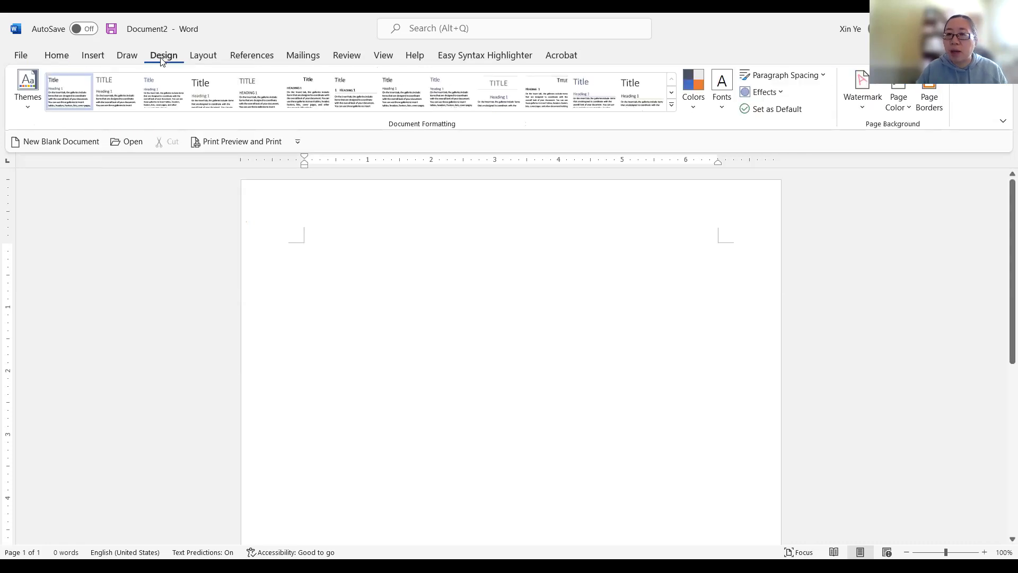
pyautogui.click(32, 110)
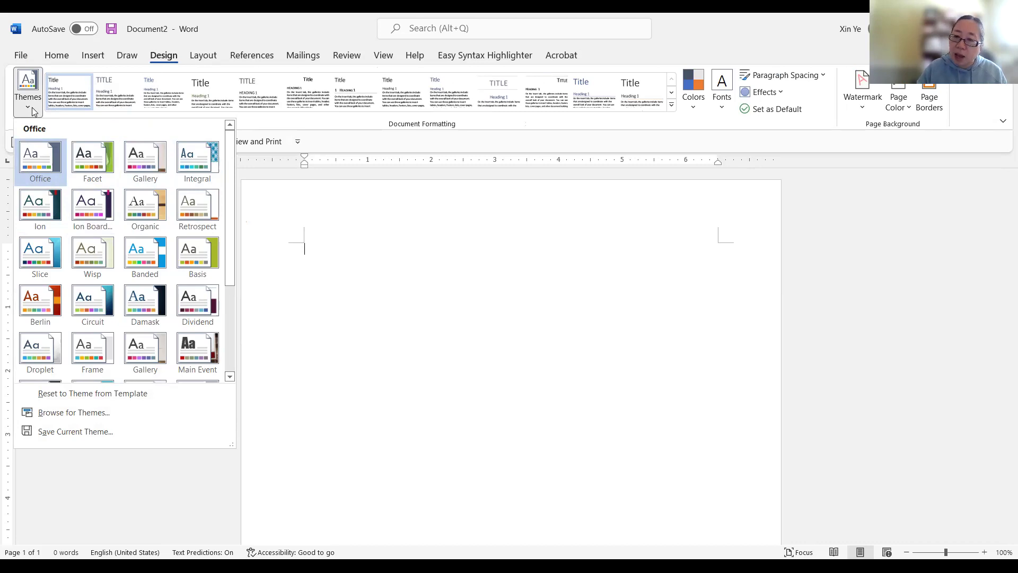
pyautogui.click(693, 113)
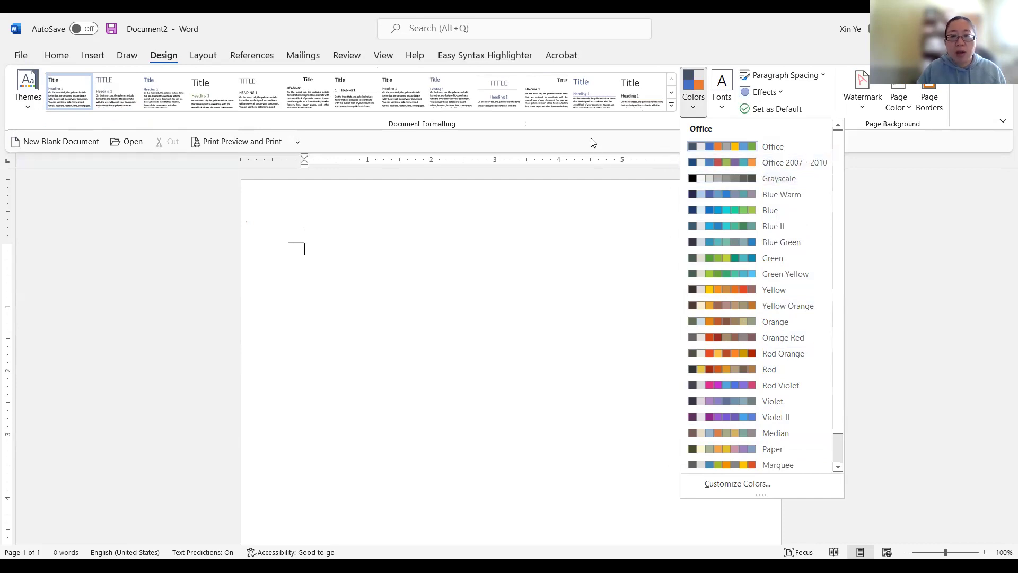
pyautogui.click(37, 50)
pyautogui.click(56, 55)
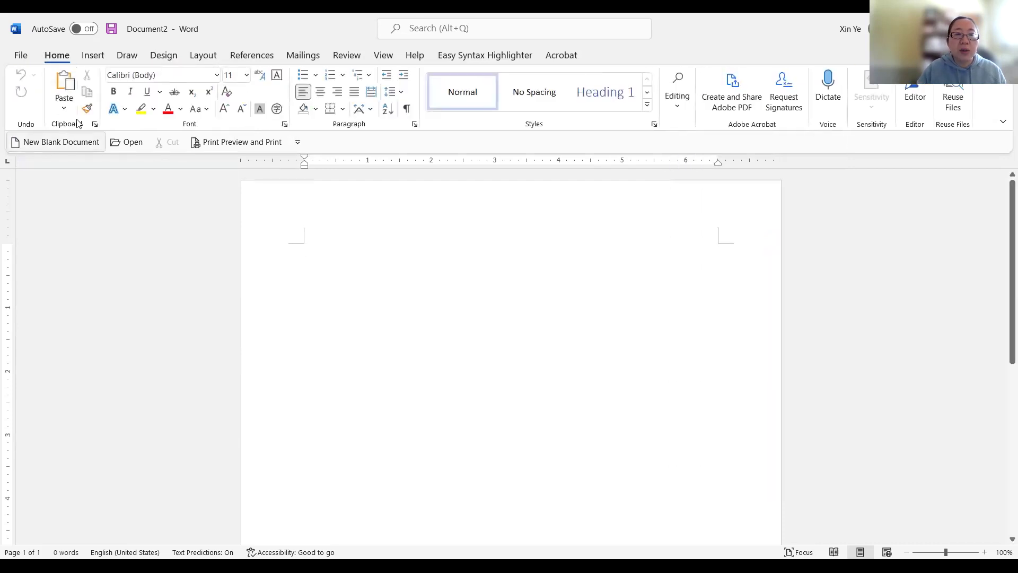
# Apply the Slice theme to the document and compare the text effects offered before and after the change
pyautogui.click(125, 109)
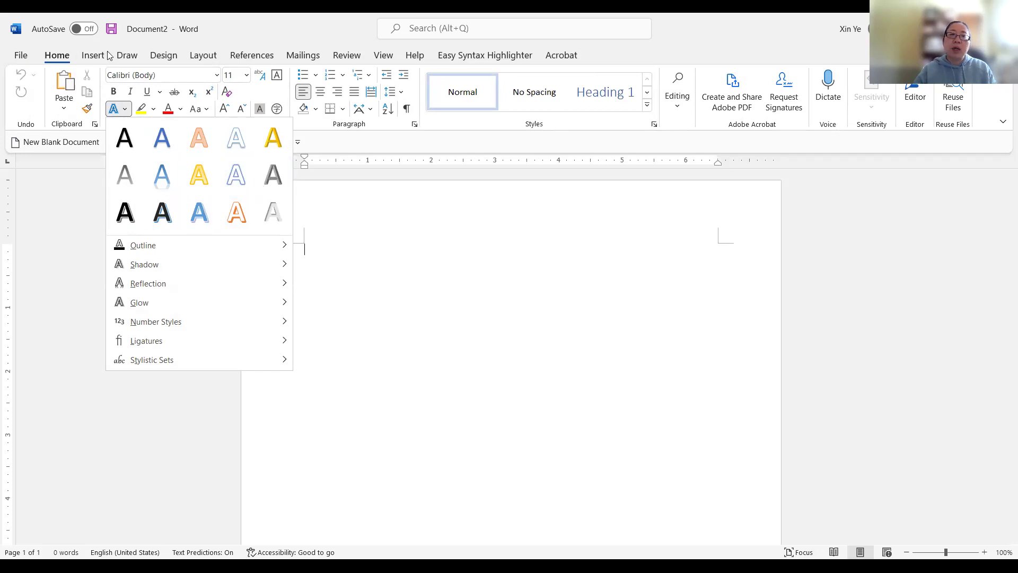
pyautogui.click(155, 53)
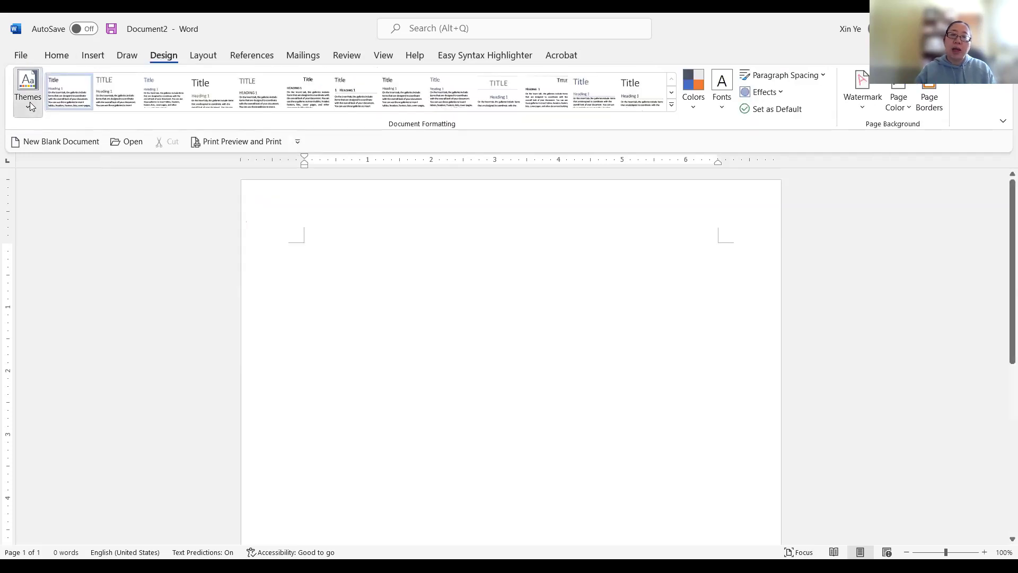
pyautogui.click(29, 102)
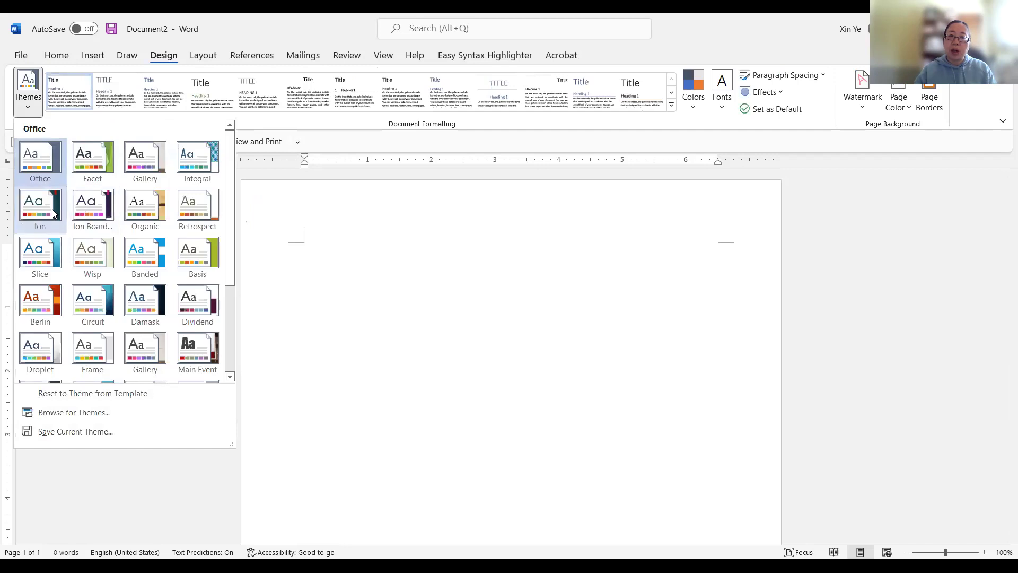
pyautogui.click(35, 249)
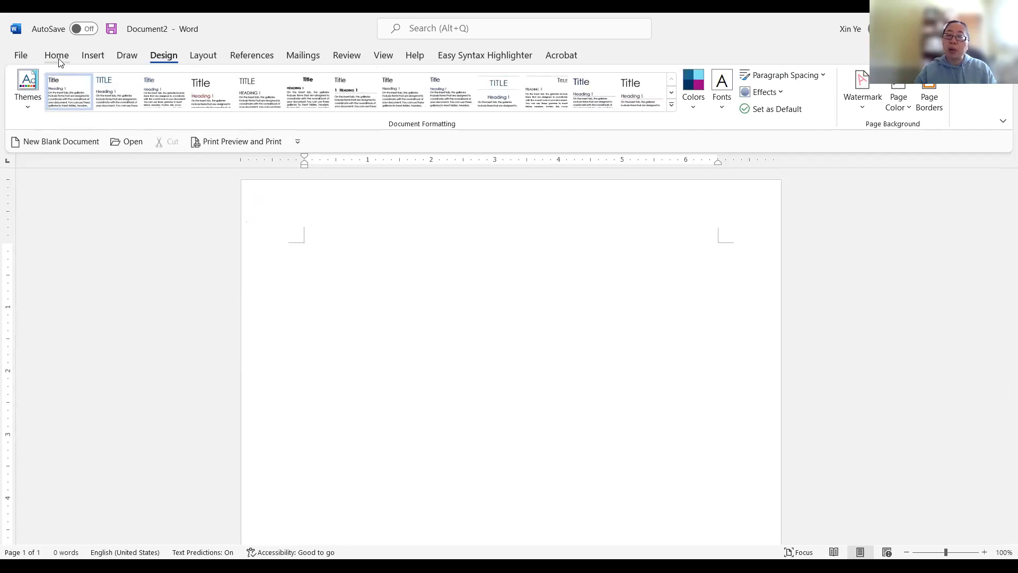
pyautogui.click(57, 57)
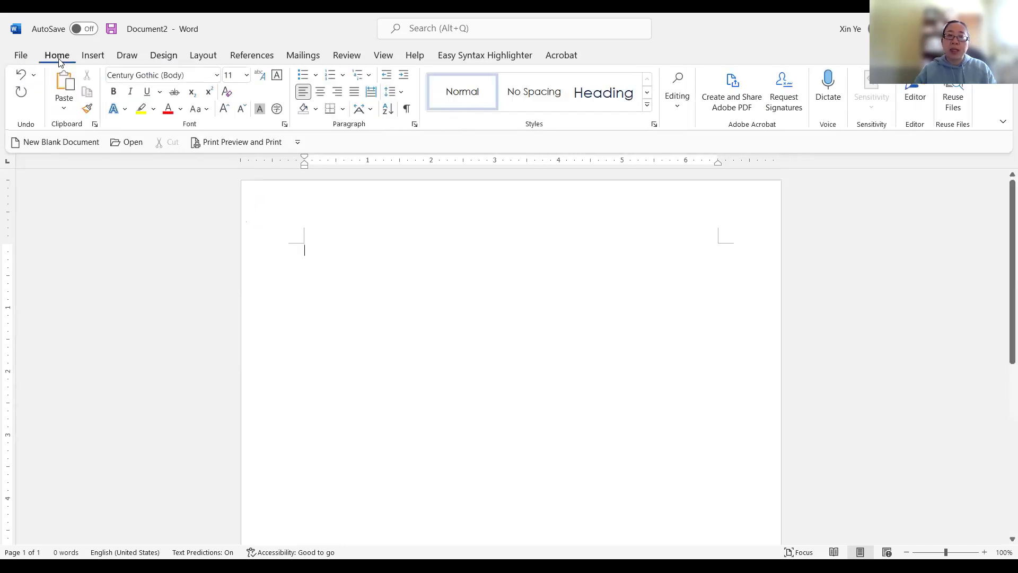
pyautogui.click(124, 110)
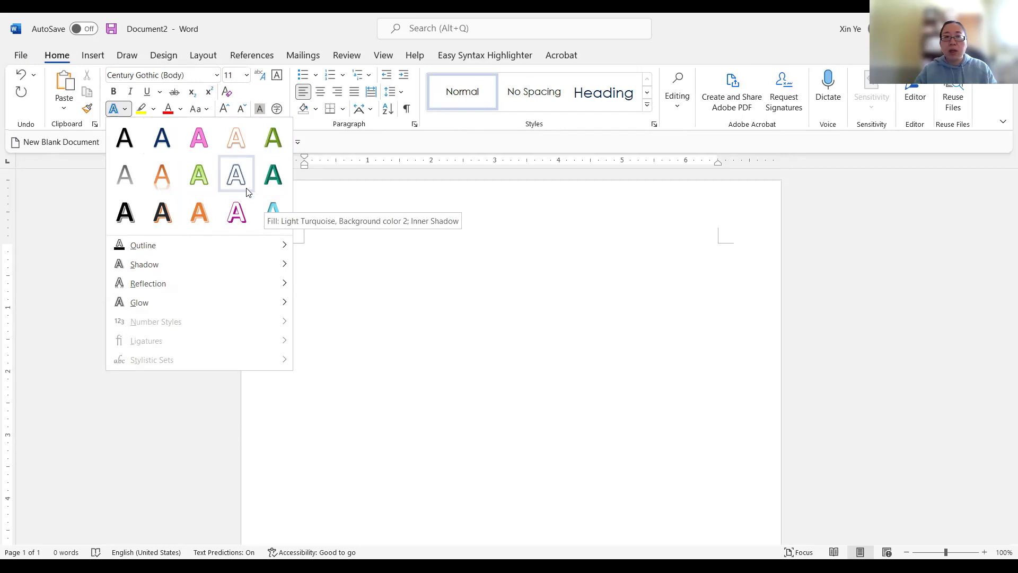
# Set the document theme back to Office and check the text effects it offers
pyautogui.click(170, 56)
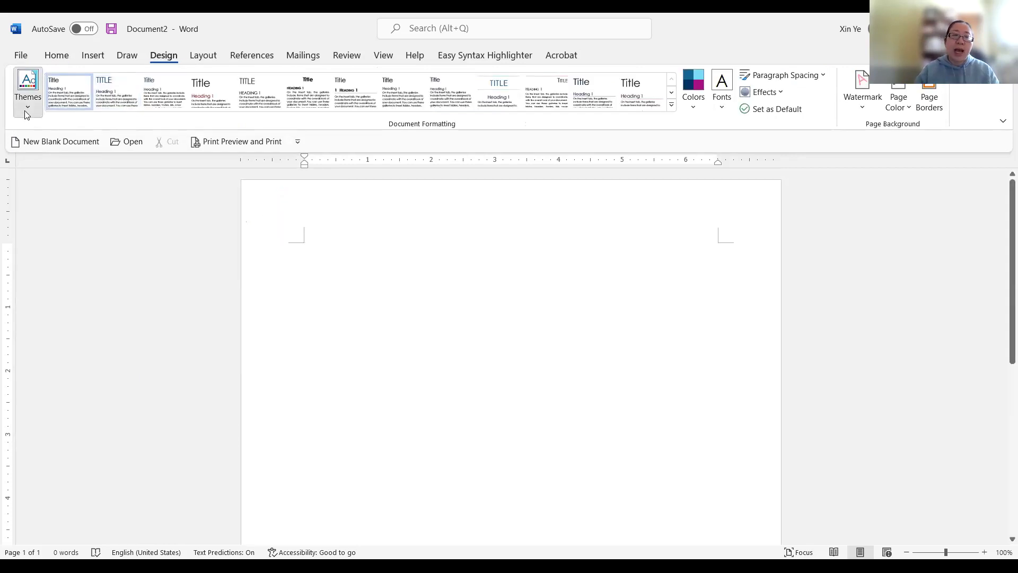
pyautogui.click(27, 111)
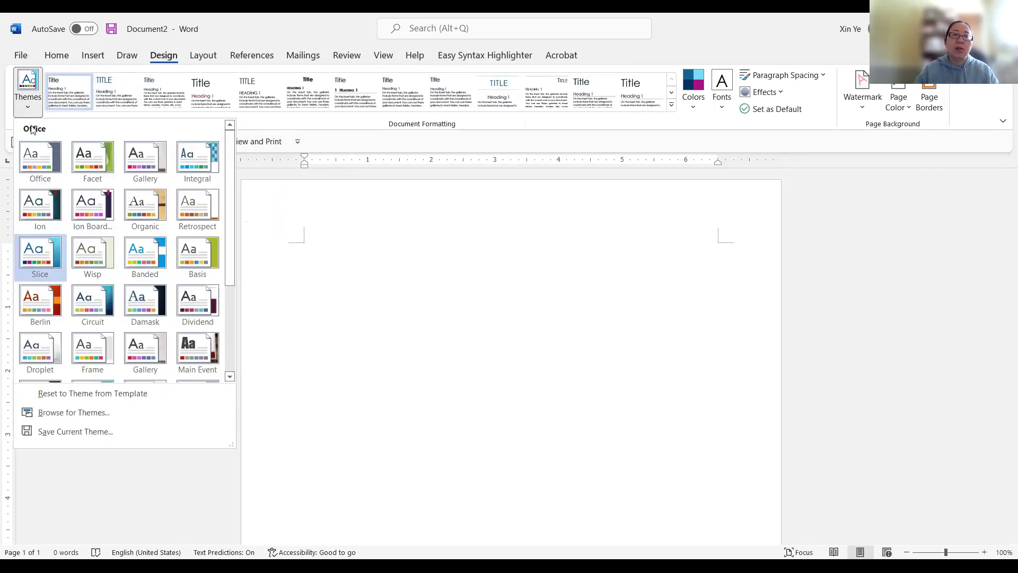
pyautogui.click(35, 158)
pyautogui.click(69, 60)
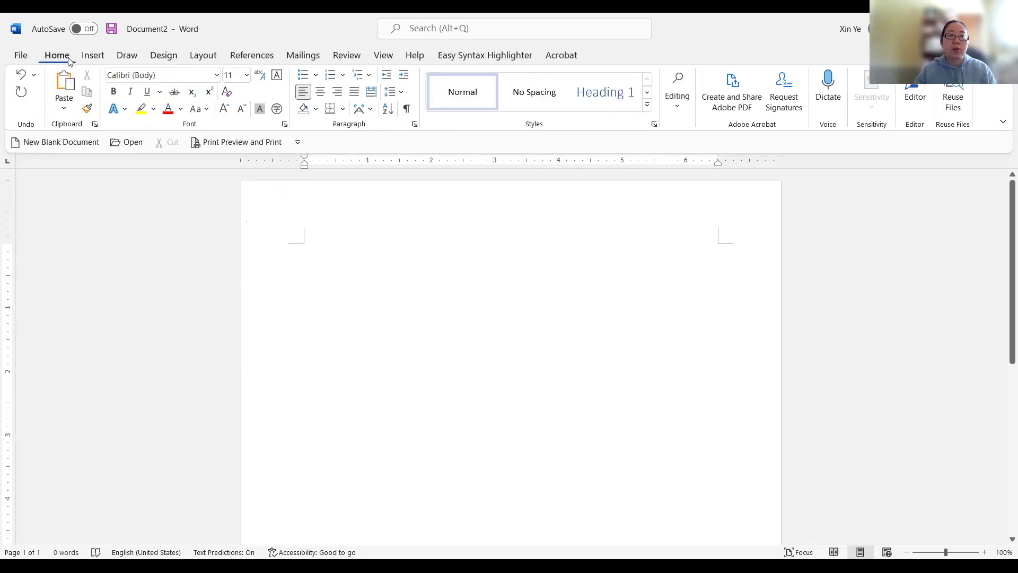
pyautogui.click(122, 111)
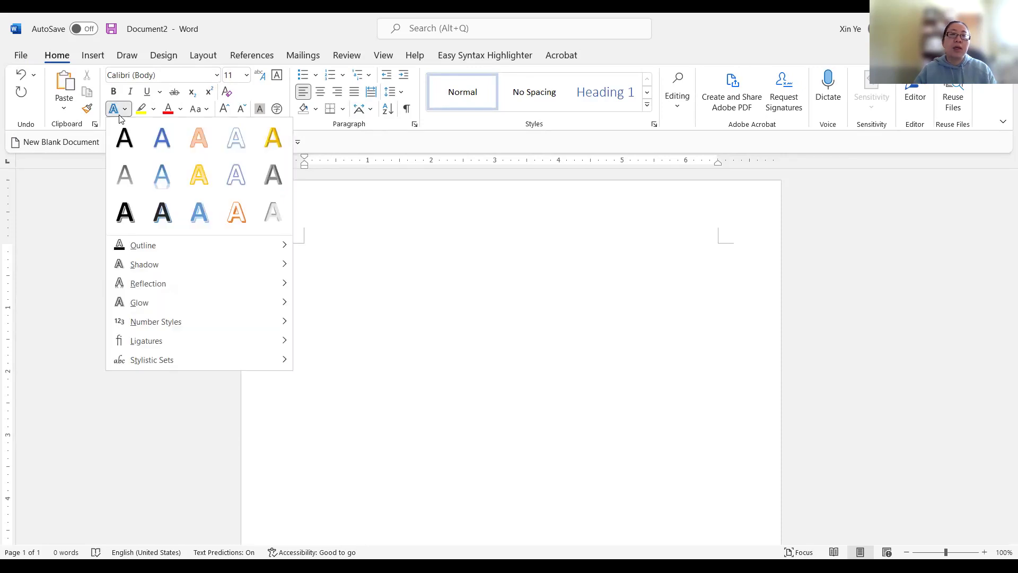
# Examine the text highlight colors, the font colors and the options for changing case
pyautogui.click(153, 110)
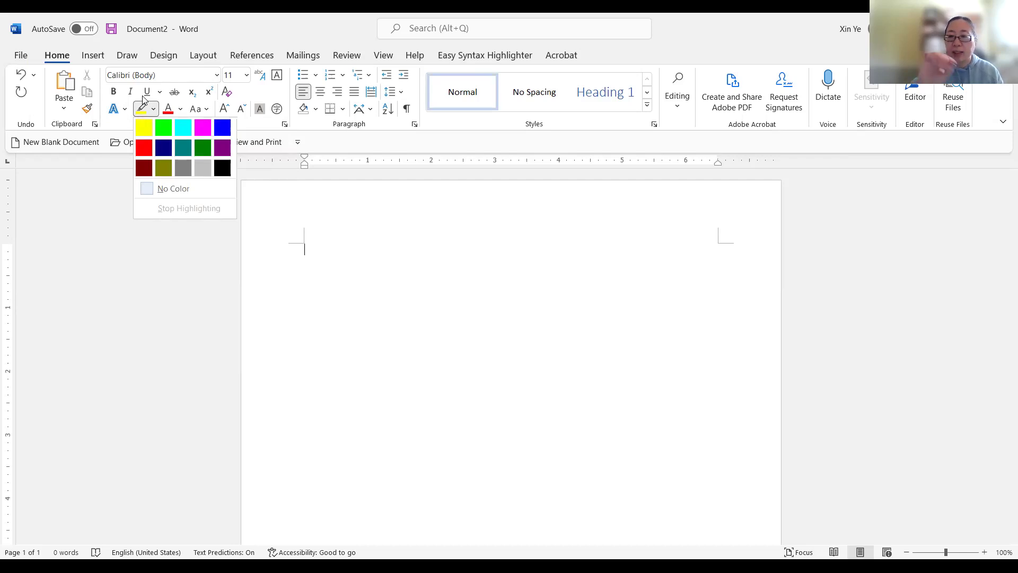
pyautogui.click(181, 109)
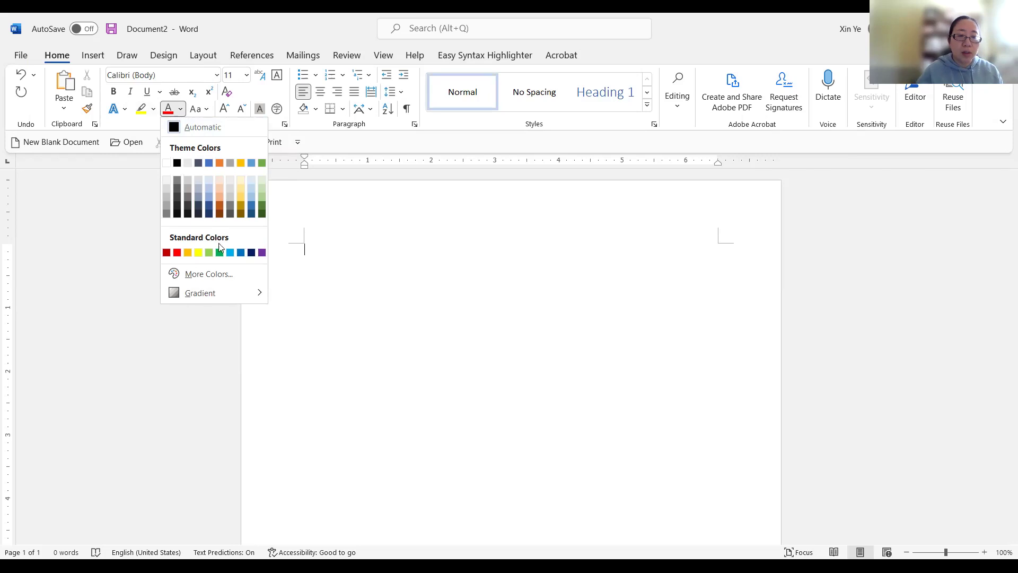
pyautogui.click(207, 109)
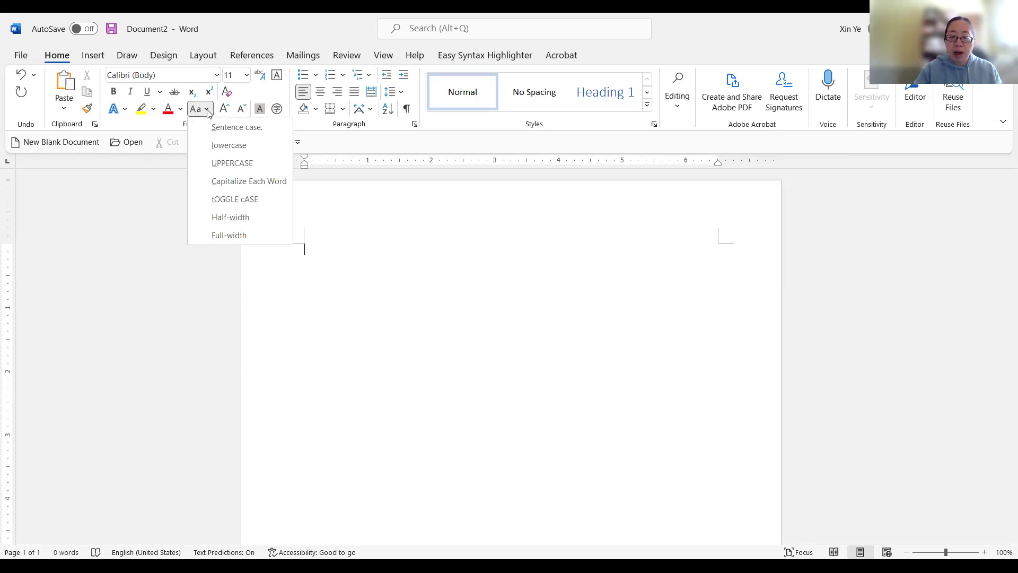
# Enter the text "This is a test" on the first line of the document
pyautogui.click(350, 231)
pyautogui.write('Thi a')
pyautogui.press('BackSpace')
pyautogui.press('BackSpace')
pyautogui.write('s ')
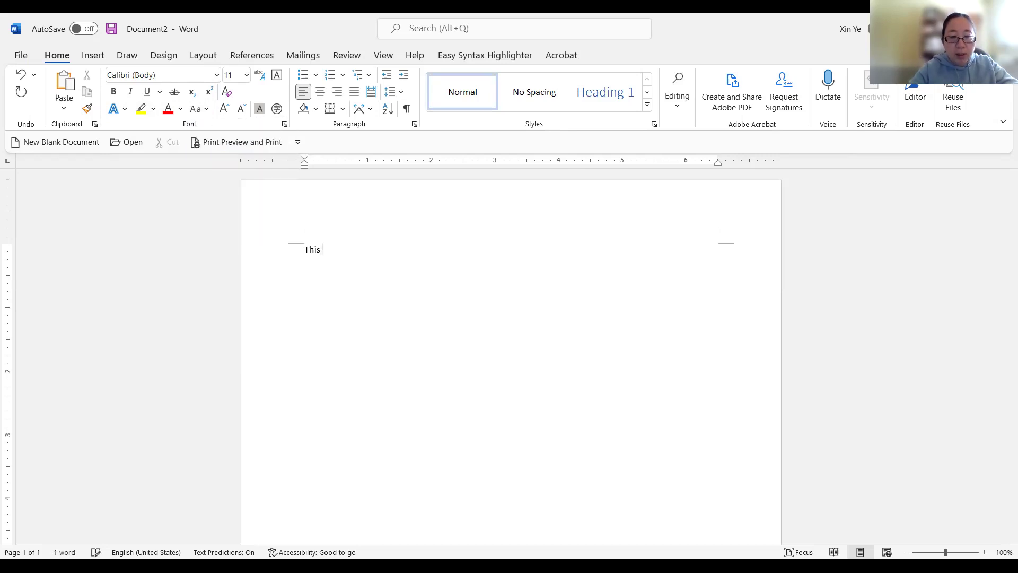
pyautogui.write('is a text')
pyautogui.press('BackSpace')
pyautogui.press('BackSpace')
pyautogui.write('st')
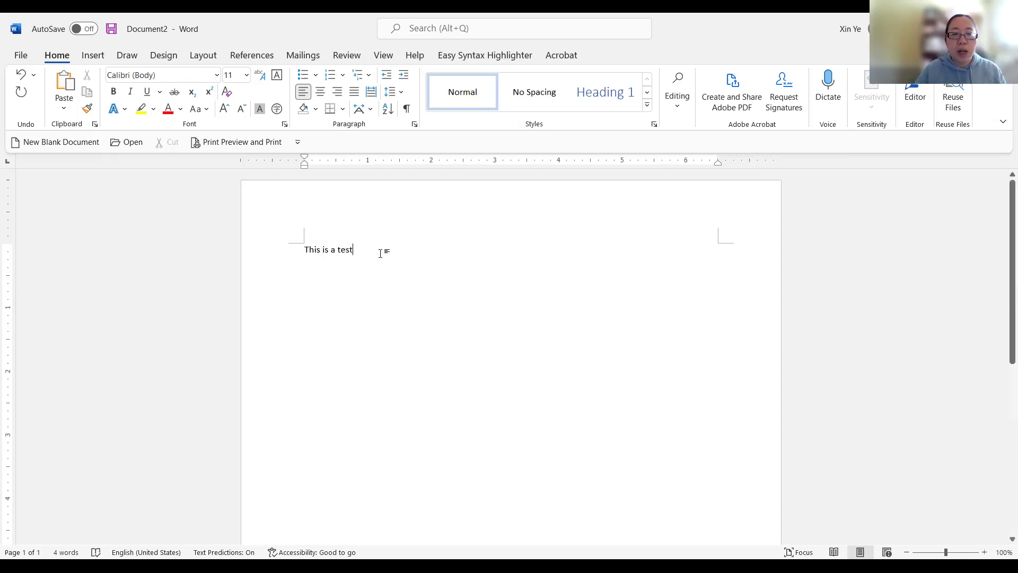
# Select the line "This is a test" and try Sentence case and lowercase on it
pyautogui.moveTo(380, 253); pyautogui.dragTo(291, 241)
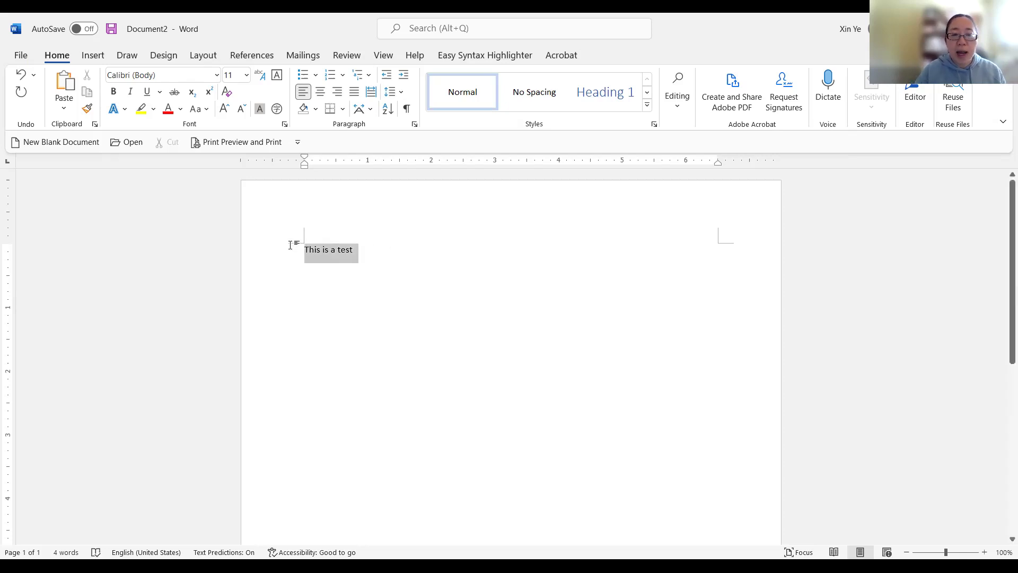
pyautogui.click(214, 111)
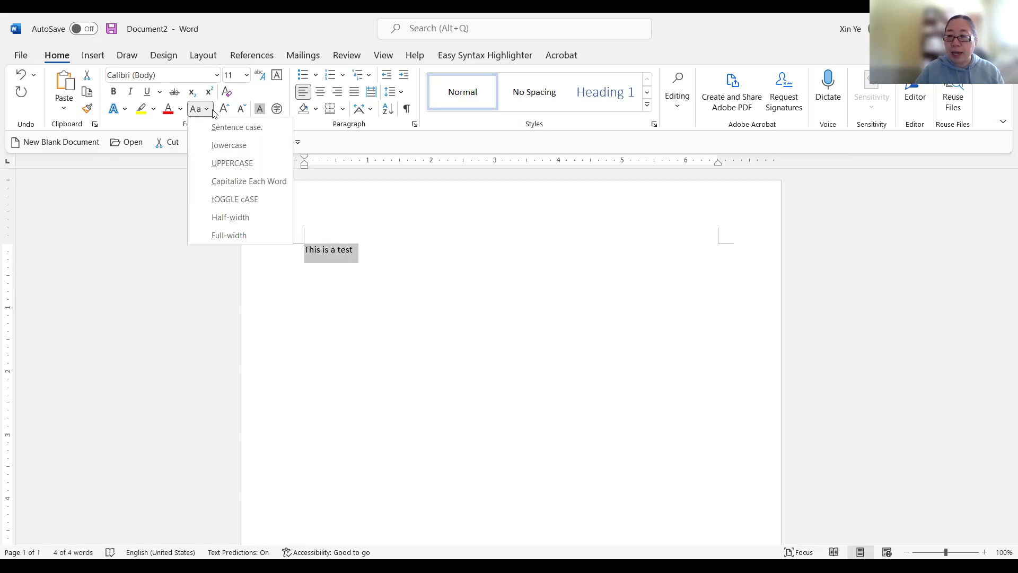
pyautogui.click(219, 128)
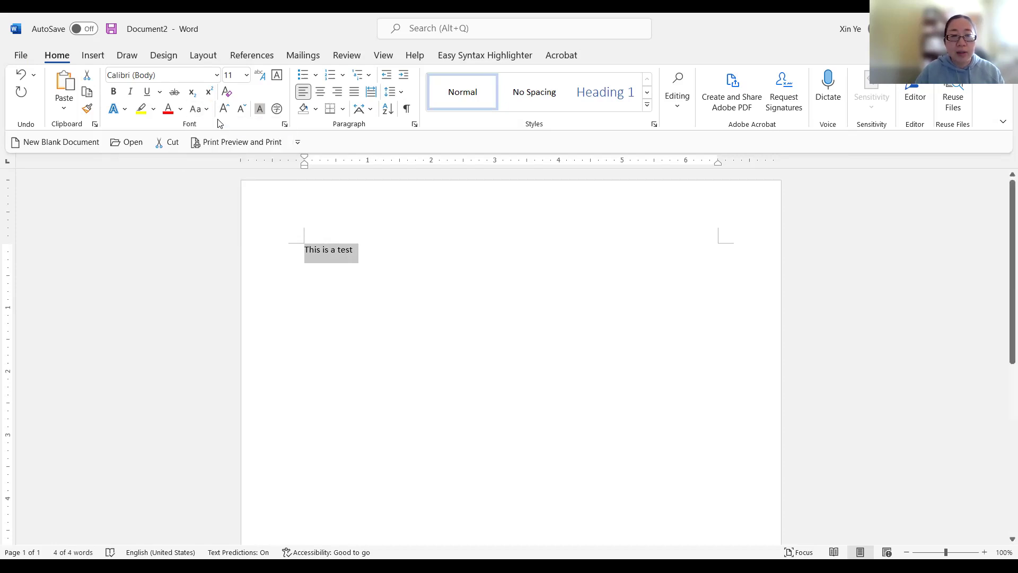
pyautogui.click(221, 145)
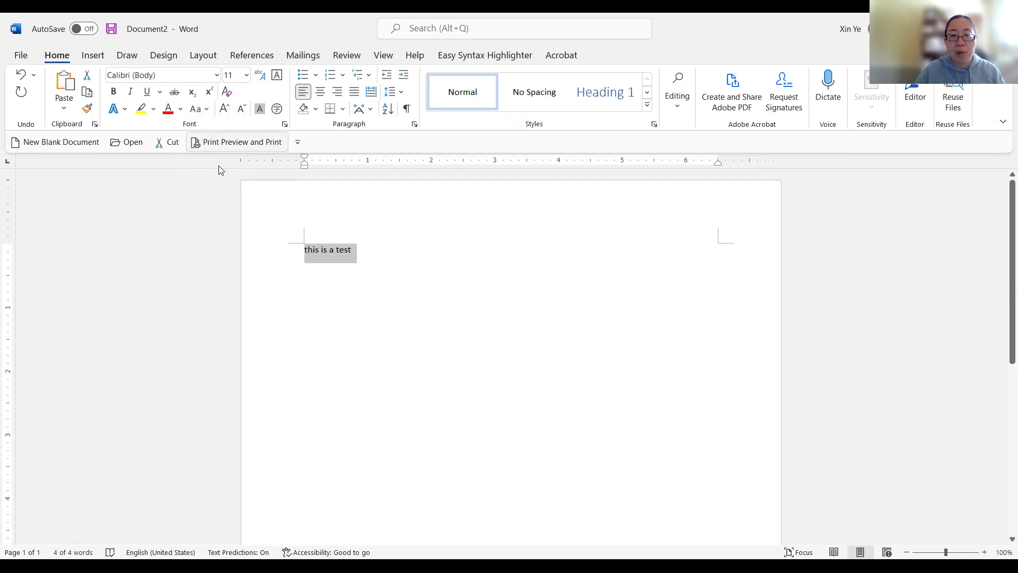
# Try UPPERCASE, Capitalize Each Word and tOGGLE cASE on the selected line
pyautogui.hotkey('shift', 'F3')
pyautogui.click(209, 112)
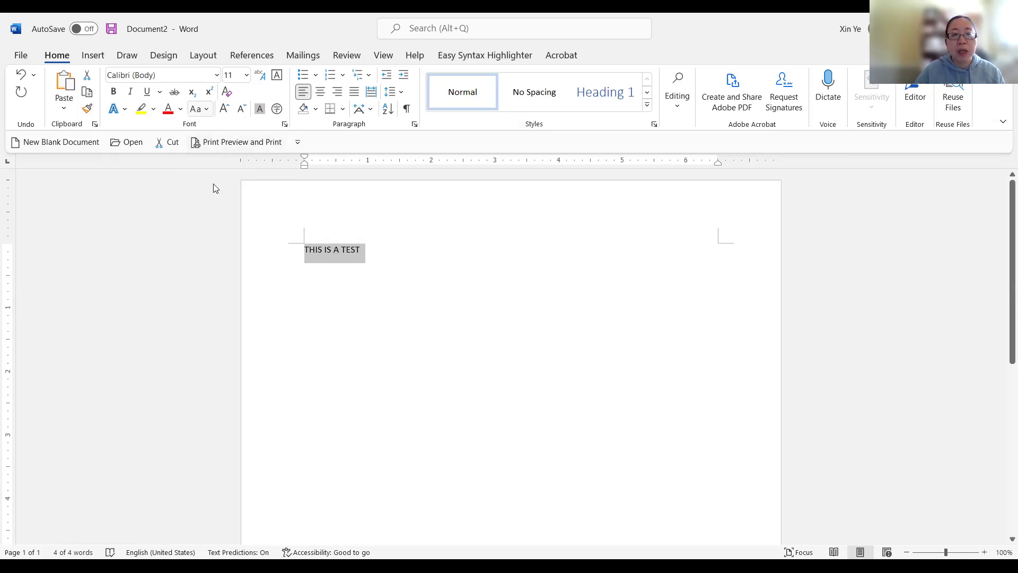
pyautogui.click(217, 182)
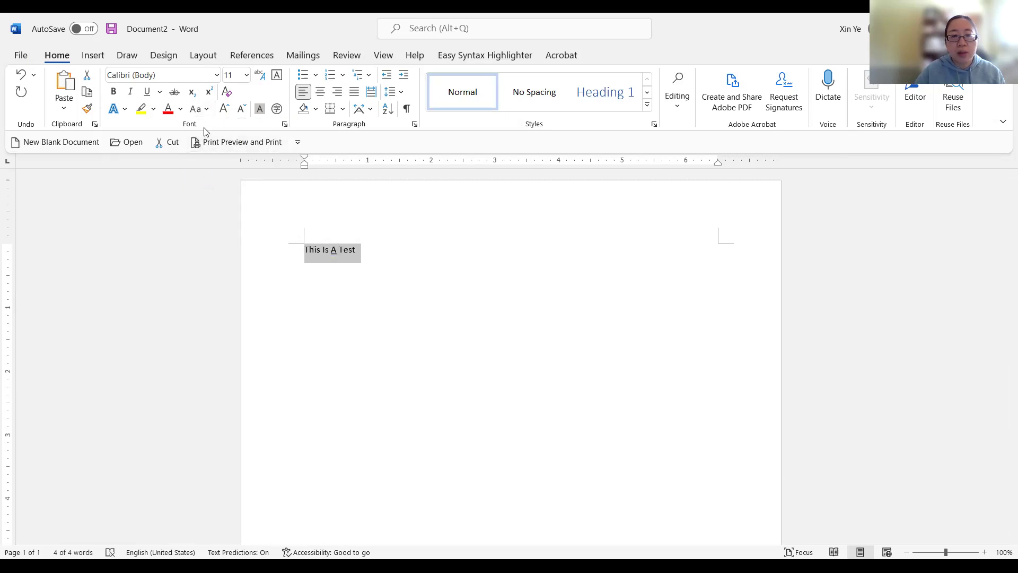
pyautogui.hotkey('alt', 'h')
pyautogui.press('7')
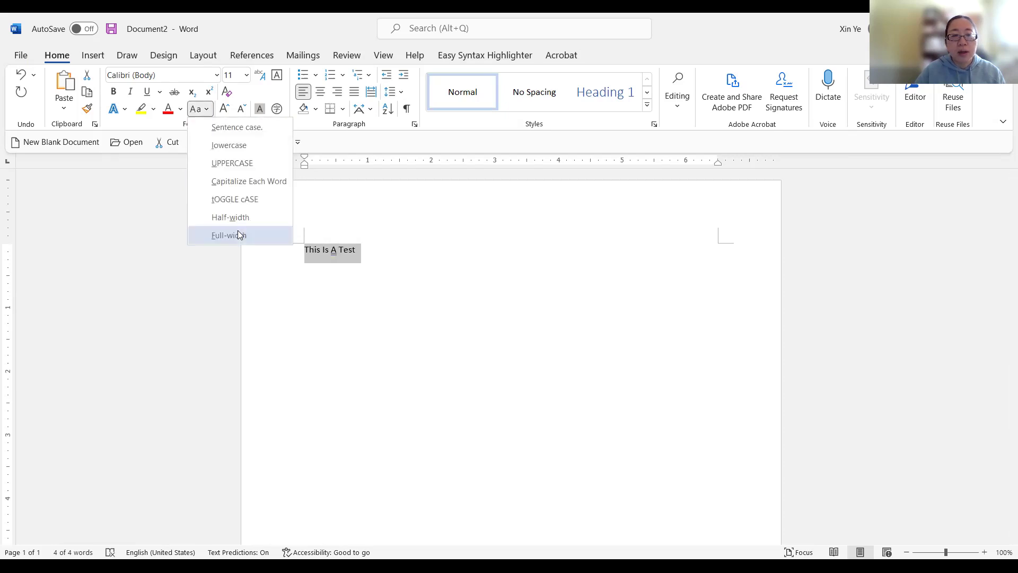
pyautogui.click(241, 203)
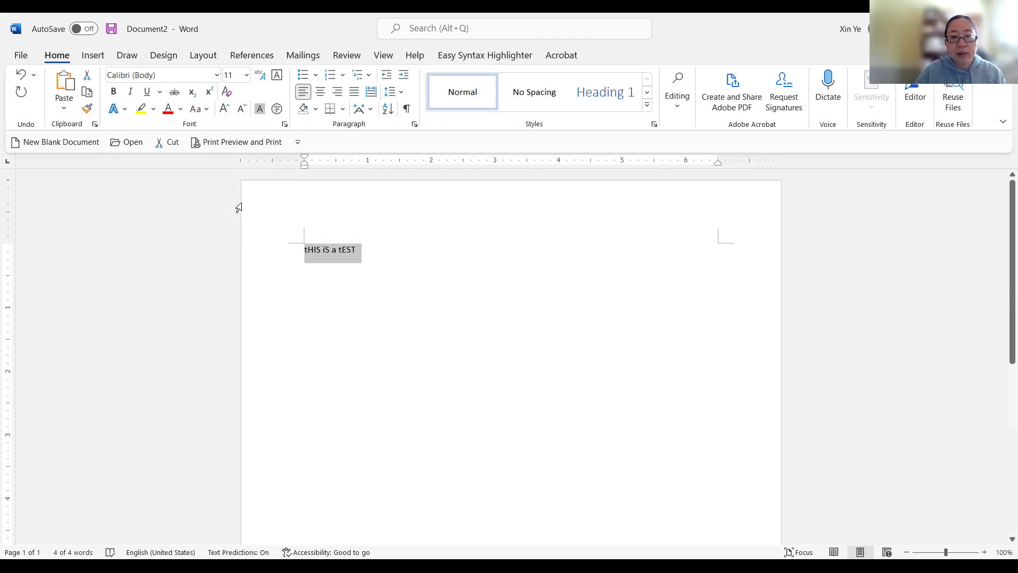
# Set the line back to Sentence case and deselect it
pyautogui.hotkey('alt', 'h')
pyautogui.press('7')
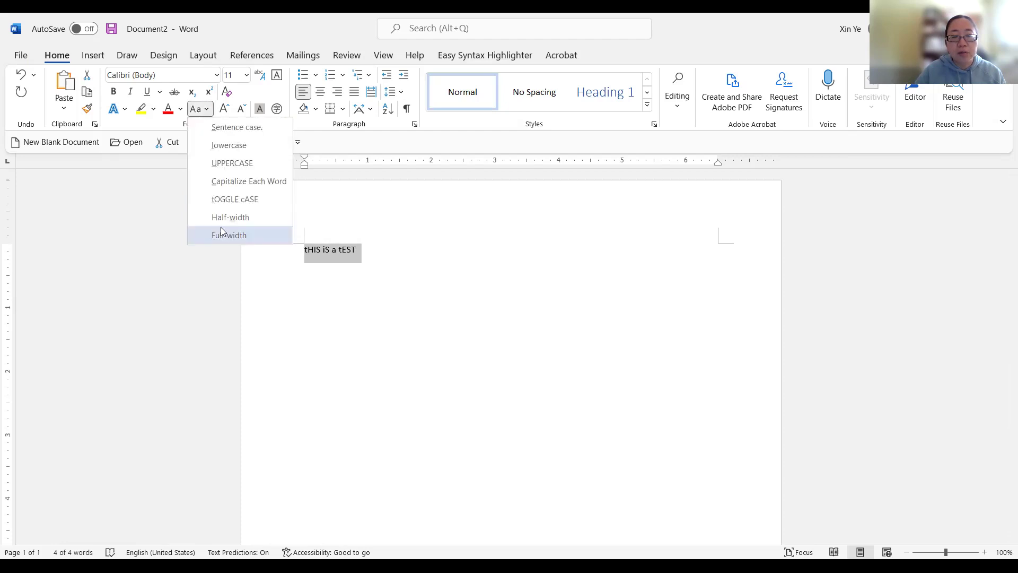
pyautogui.click(241, 133)
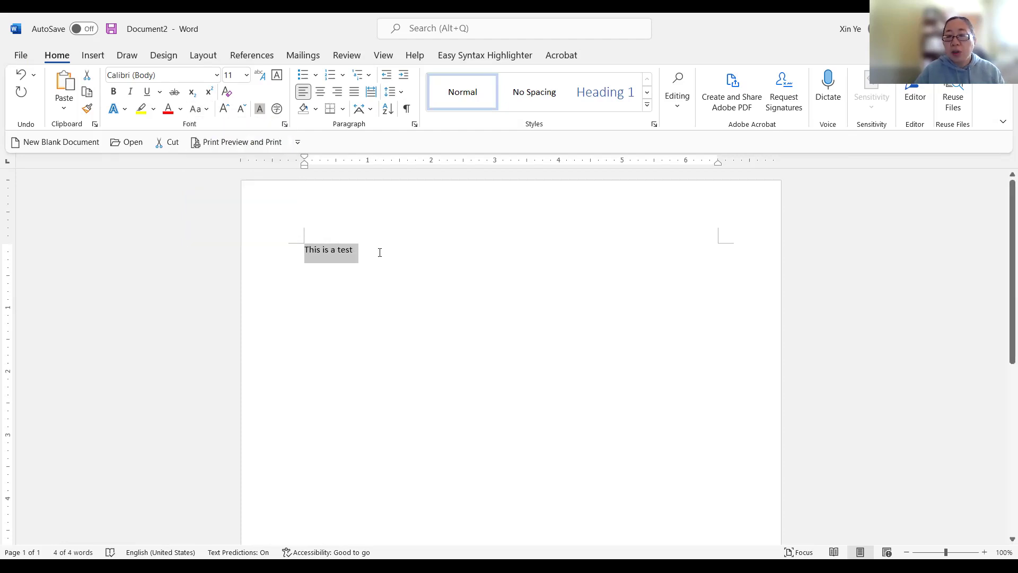
pyautogui.click(380, 253)
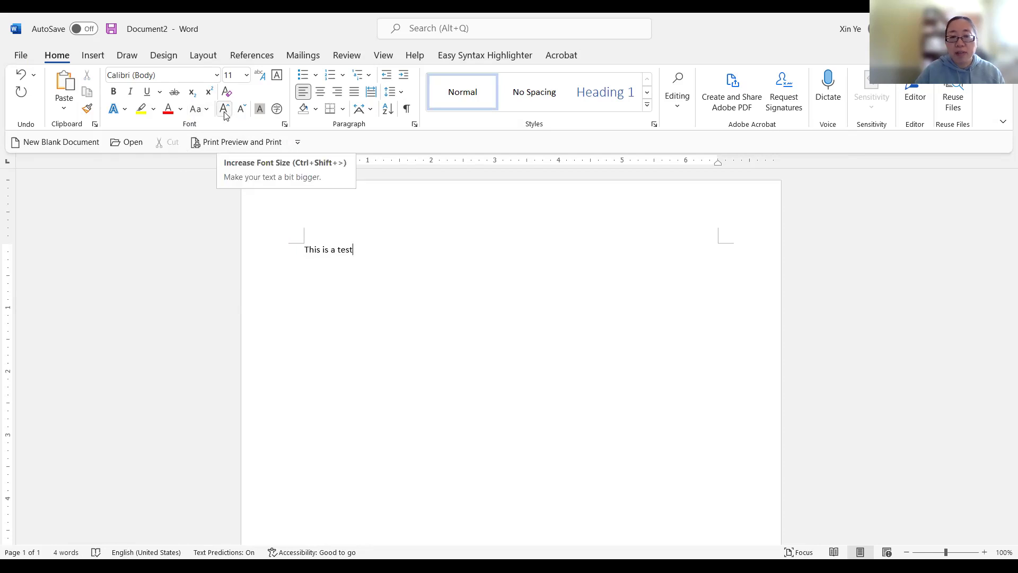
# Select the line "This is a test" and increase its font size in stages to 20
pyautogui.click(225, 115)
pyautogui.moveTo(444, 312); pyautogui.dragTo(298, 251)
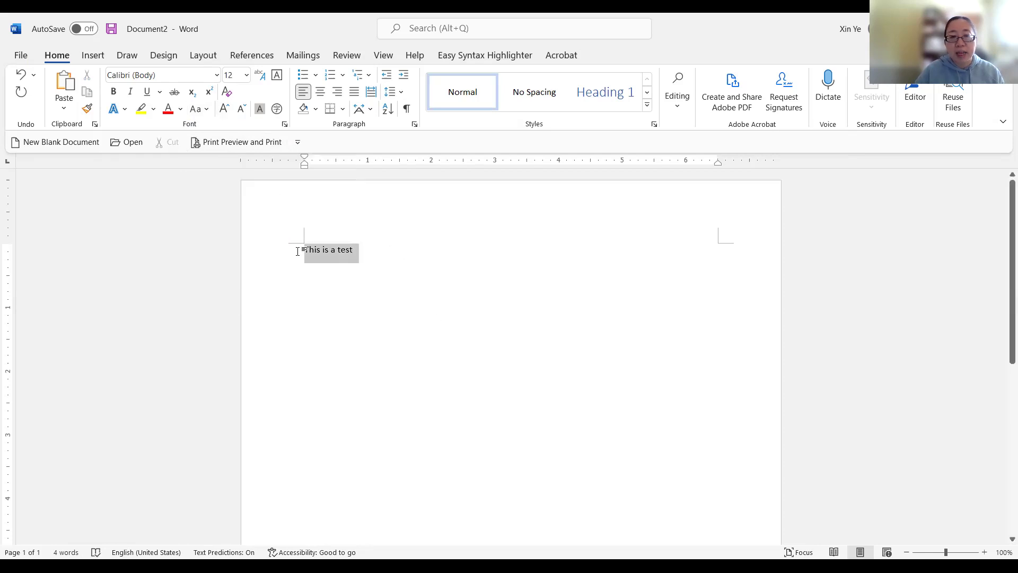
pyautogui.click(225, 110)
pyautogui.click(225, 111)
pyautogui.click(226, 110)
pyautogui.click(226, 111)
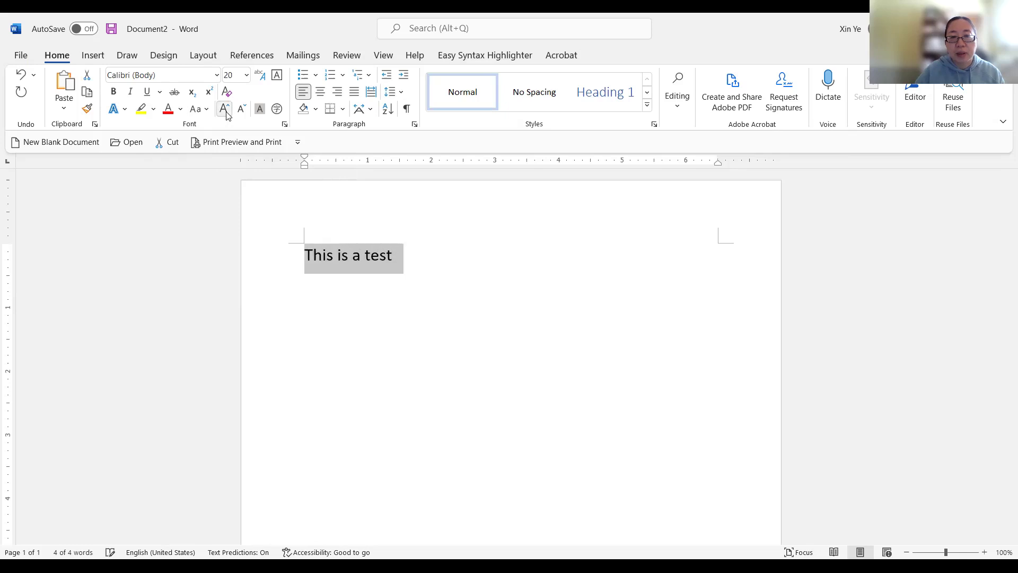
# Decrease the selected line's font size in stages to 12
pyautogui.click(243, 113)
pyautogui.click(243, 113)
pyautogui.click(243, 113)
pyautogui.click(243, 113)
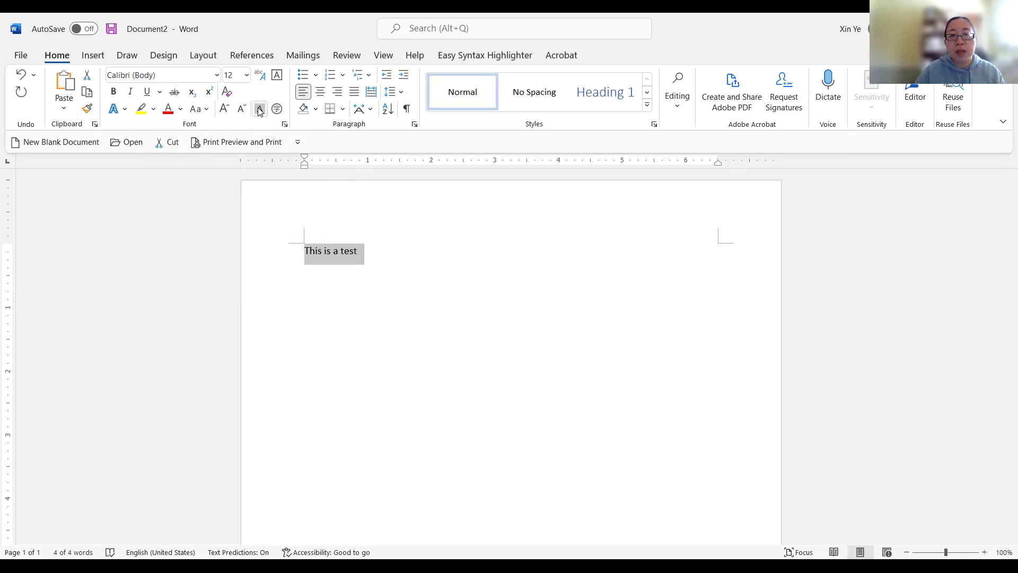
# Try character shading on the line "This is a test", remove it again and deselect the text
pyautogui.click(259, 110)
pyautogui.click(470, 379)
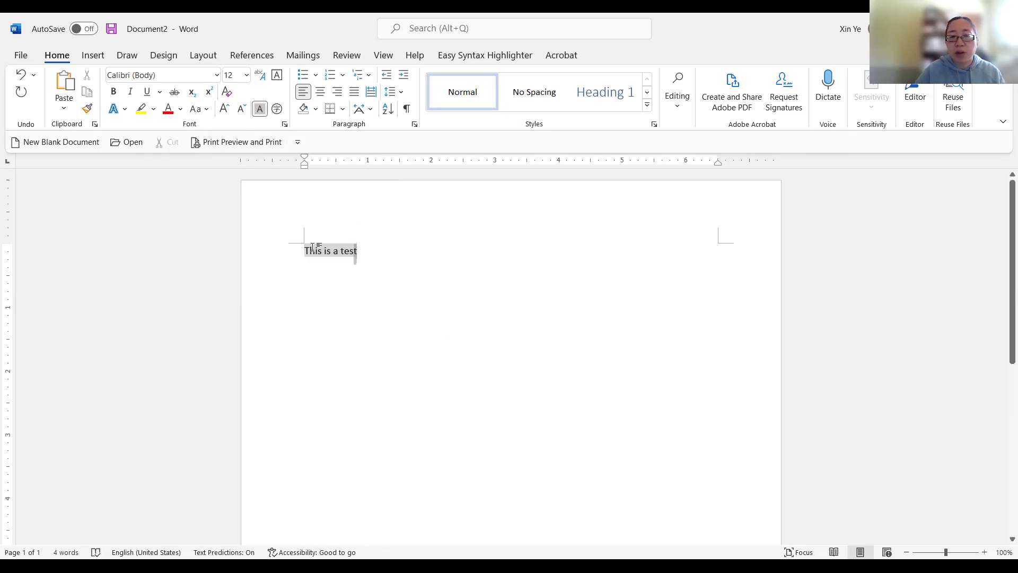
pyautogui.click(296, 246)
pyautogui.click(259, 109)
pyautogui.click(537, 304)
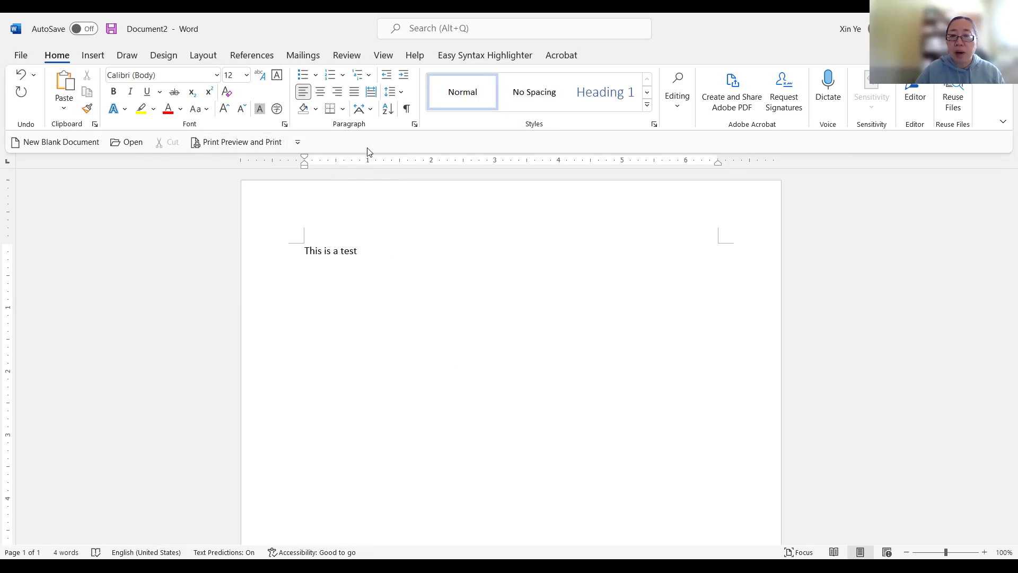
# Try the 1. 2. 3. and 1) 2) 3) numbering formats on the line and turn numbering off
pyautogui.click(316, 75)
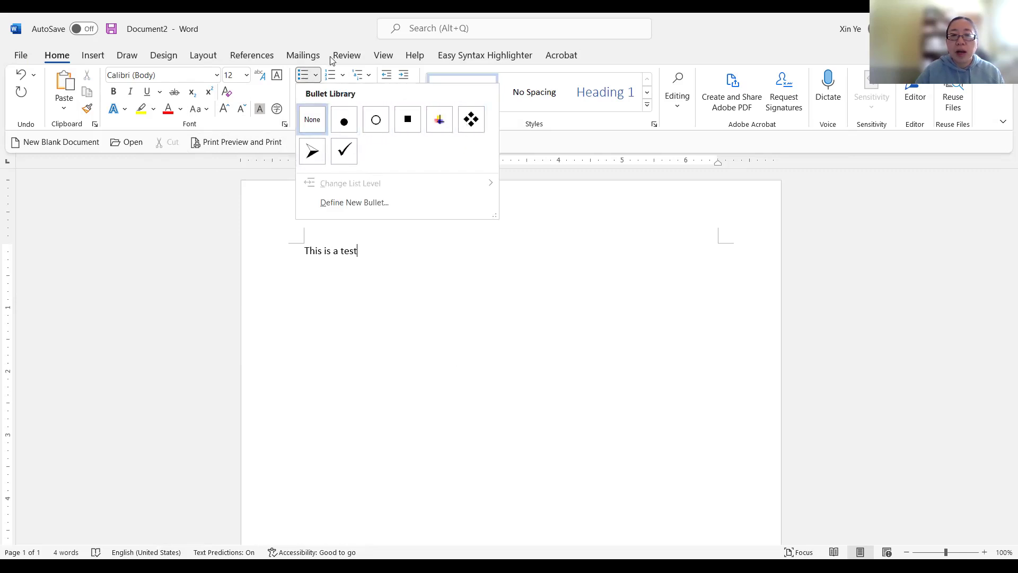
pyautogui.click(342, 75)
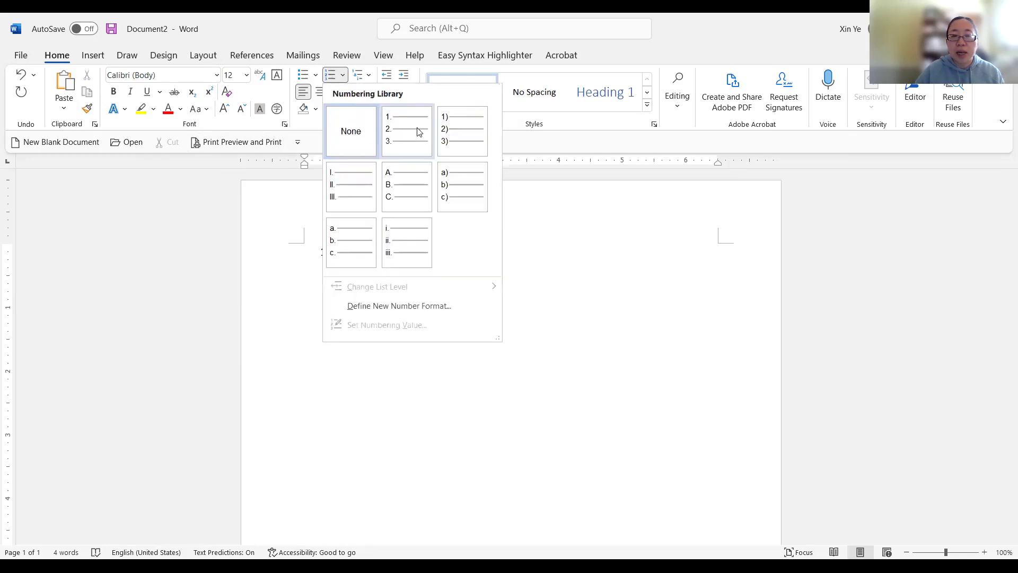
pyautogui.click(418, 131)
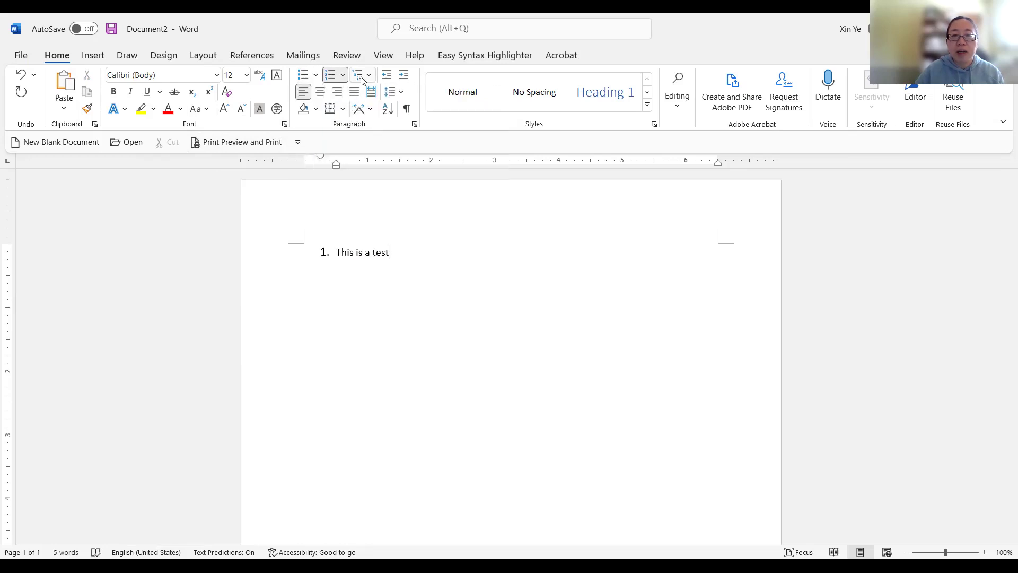
pyautogui.click(342, 76)
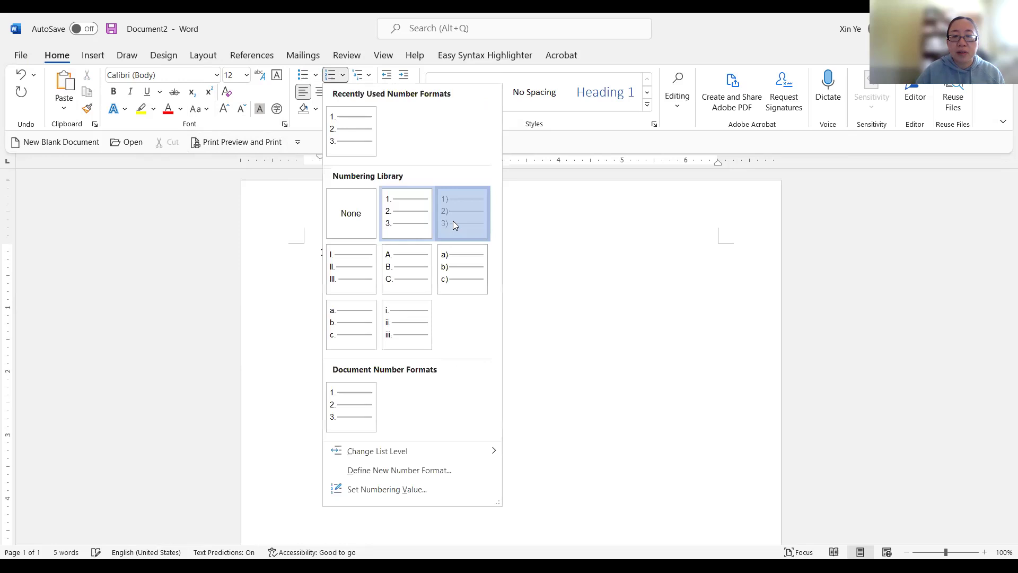
pyautogui.click(453, 221)
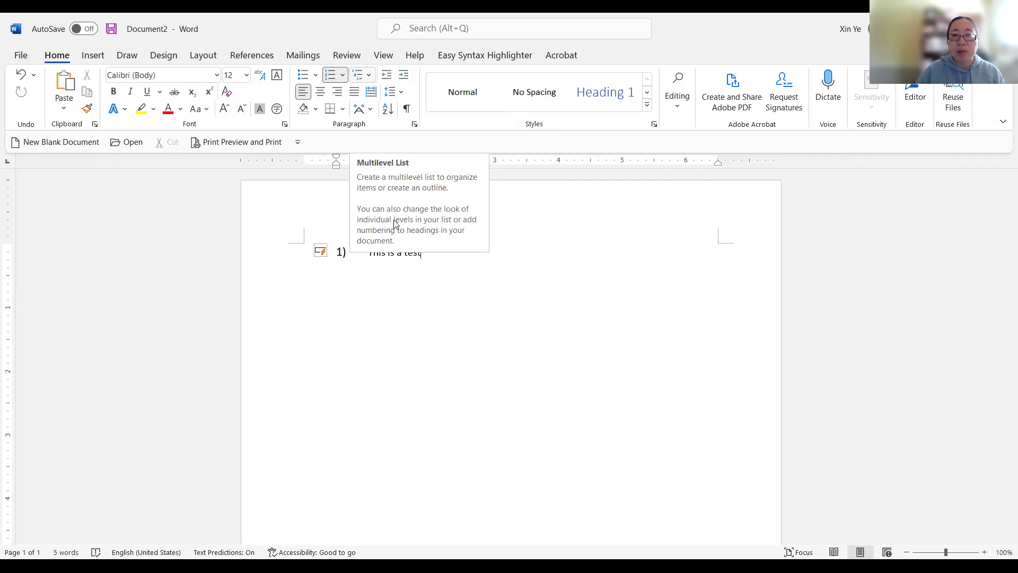
pyautogui.click(338, 76)
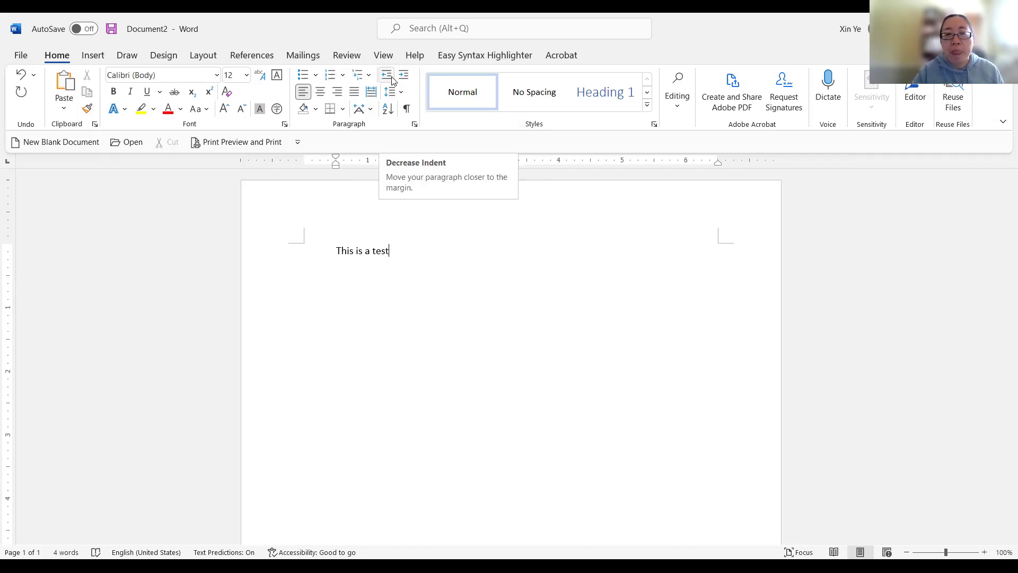
# Try centered, right, justified and distributed alignment on the line and return it to left alignment
pyautogui.click(321, 92)
pyautogui.click(339, 94)
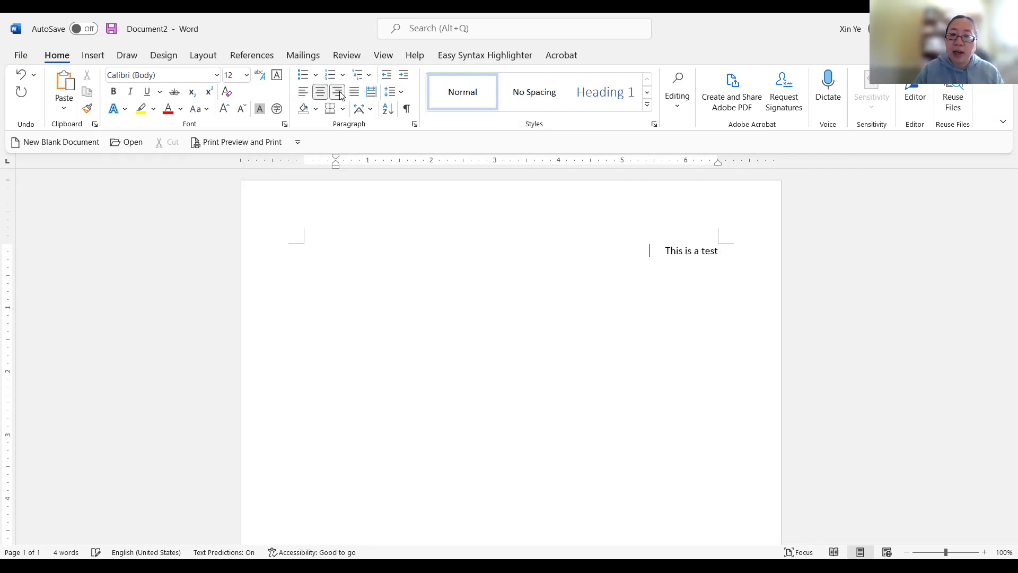
pyautogui.click(353, 98)
pyautogui.click(370, 93)
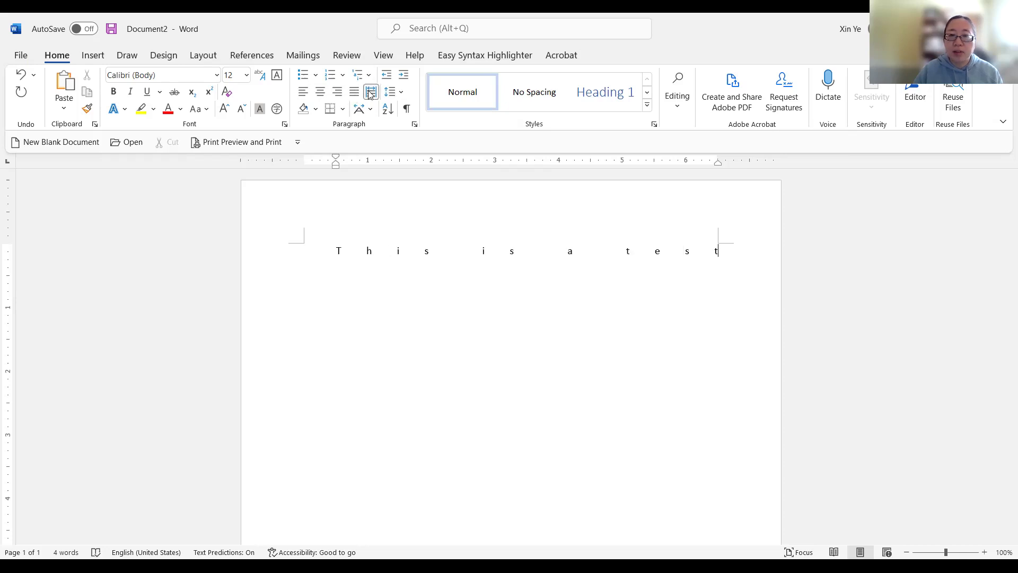
pyautogui.click(370, 94)
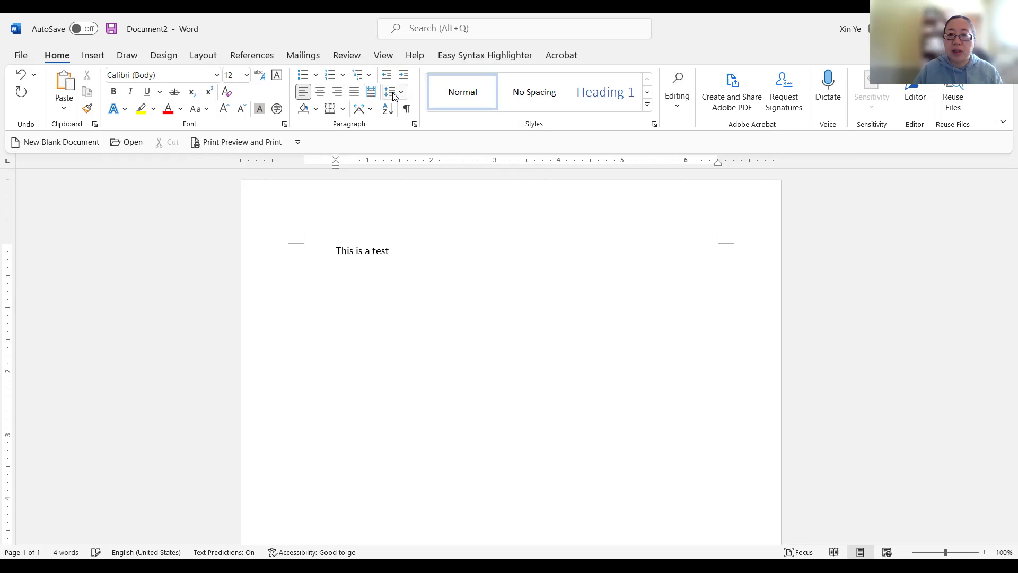
# Look over the line spacing choices, then try orange paragraph shading on the line and undo it
pyautogui.click(392, 94)
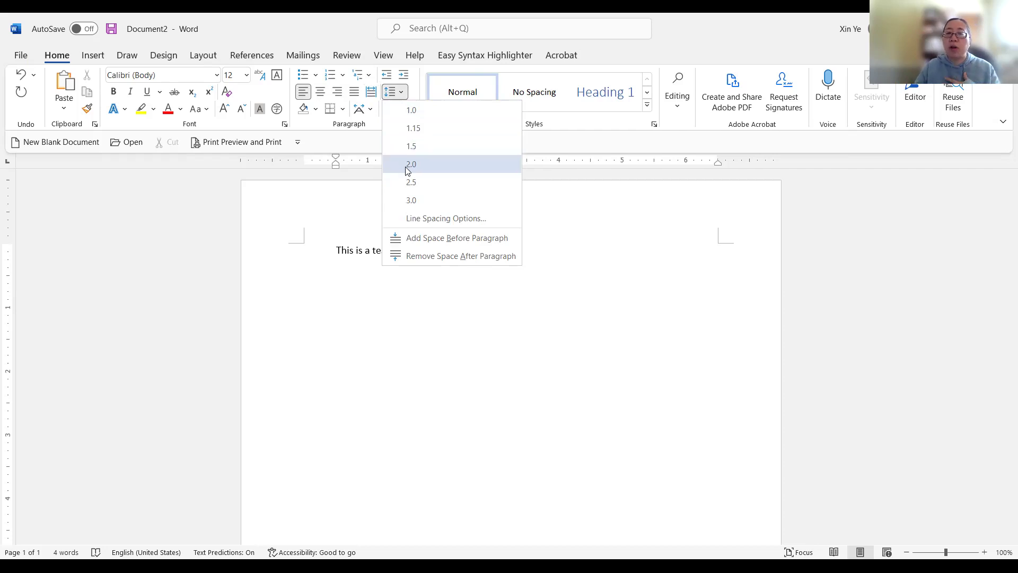
pyautogui.click(337, 126)
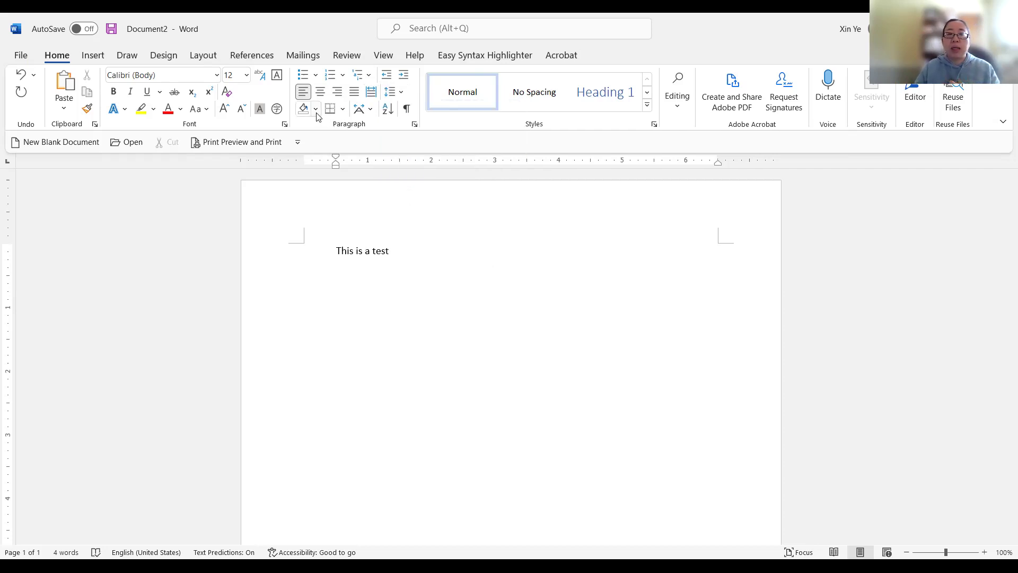
pyautogui.click(315, 110)
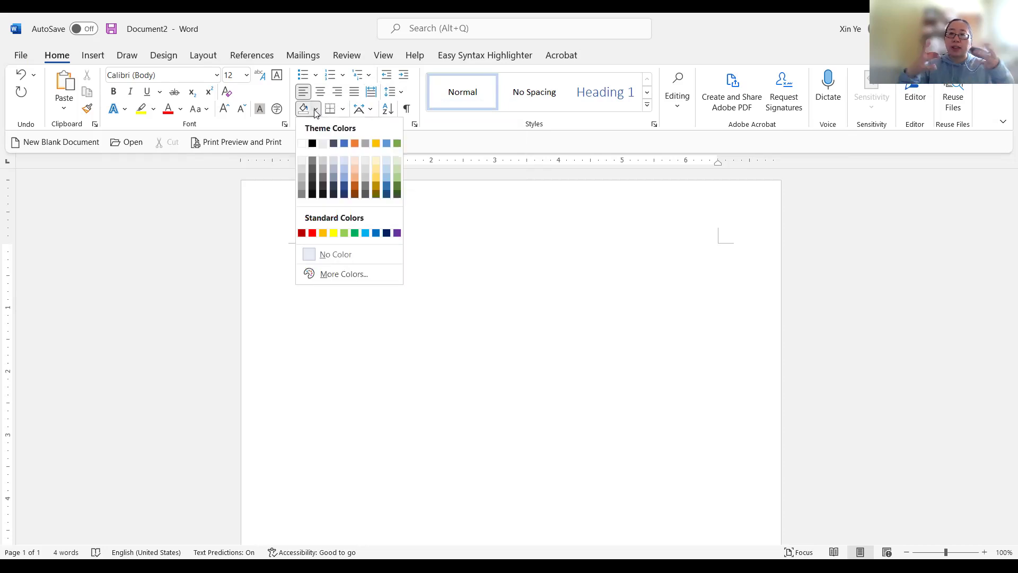
pyautogui.click(321, 231)
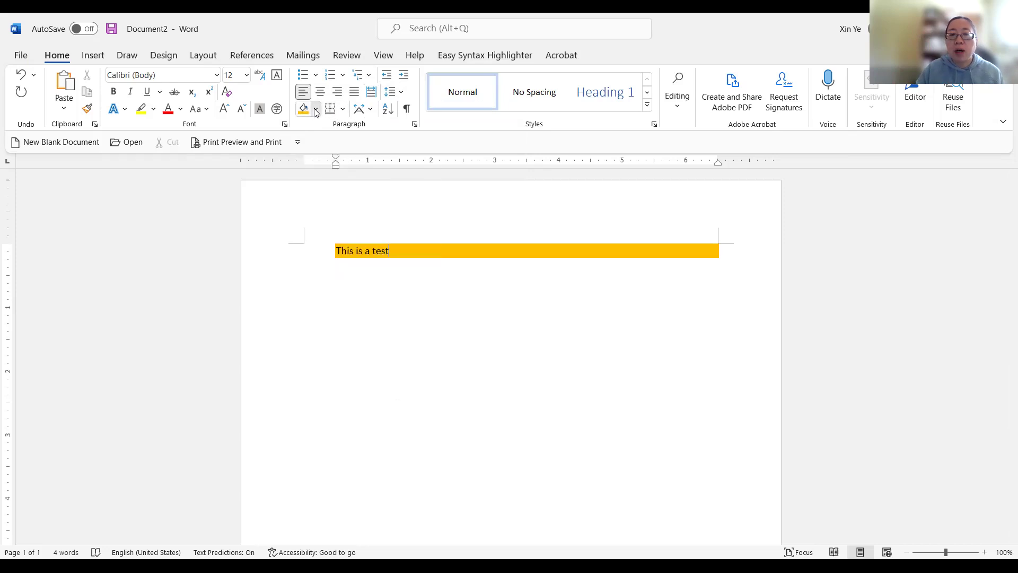
pyautogui.hotkey('ctrl', 'z')
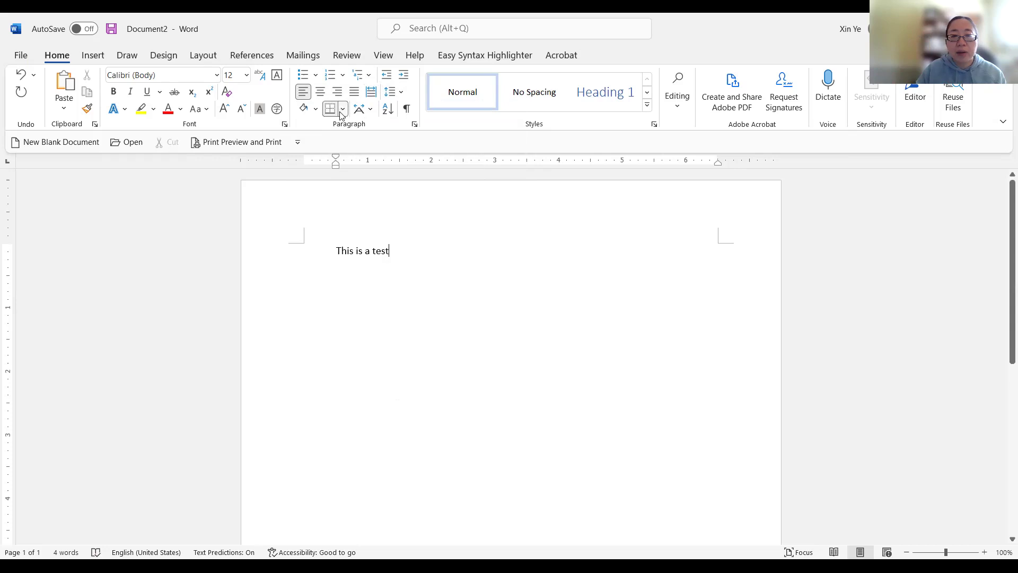
# Try a bottom border under the paragraph and set it back to No Border
pyautogui.click(342, 113)
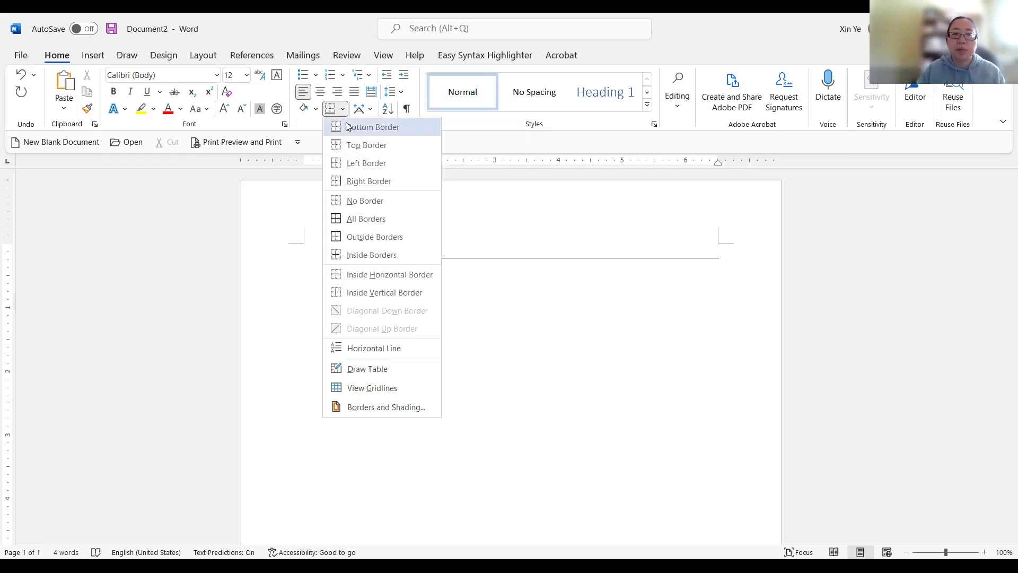
pyautogui.click(349, 127)
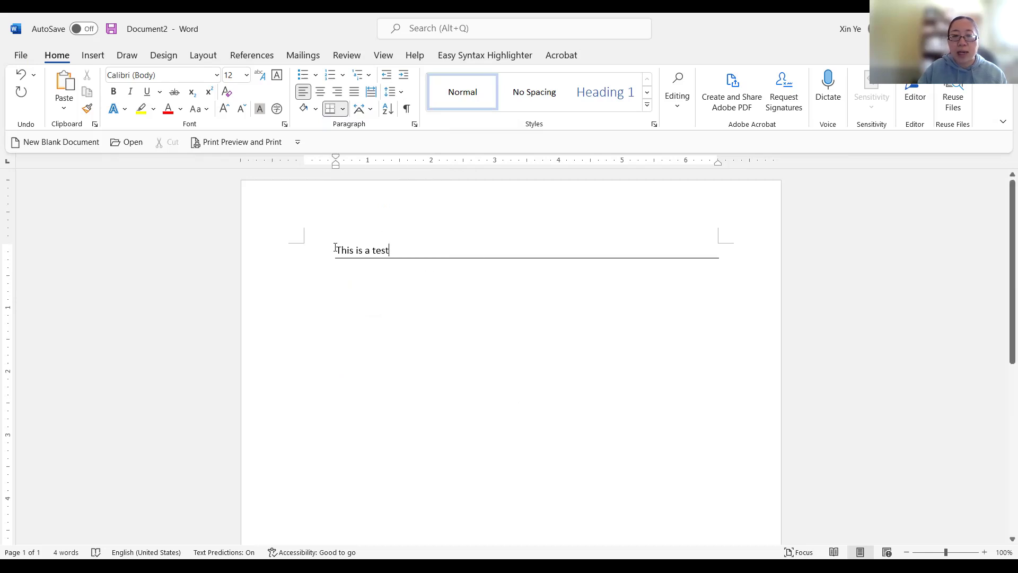
pyautogui.click(344, 109)
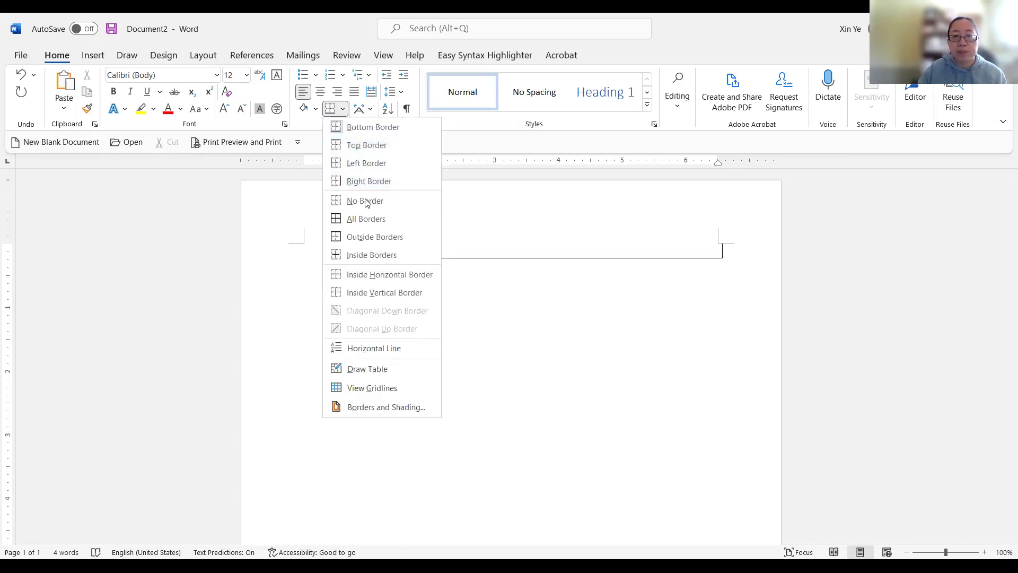
pyautogui.click(366, 204)
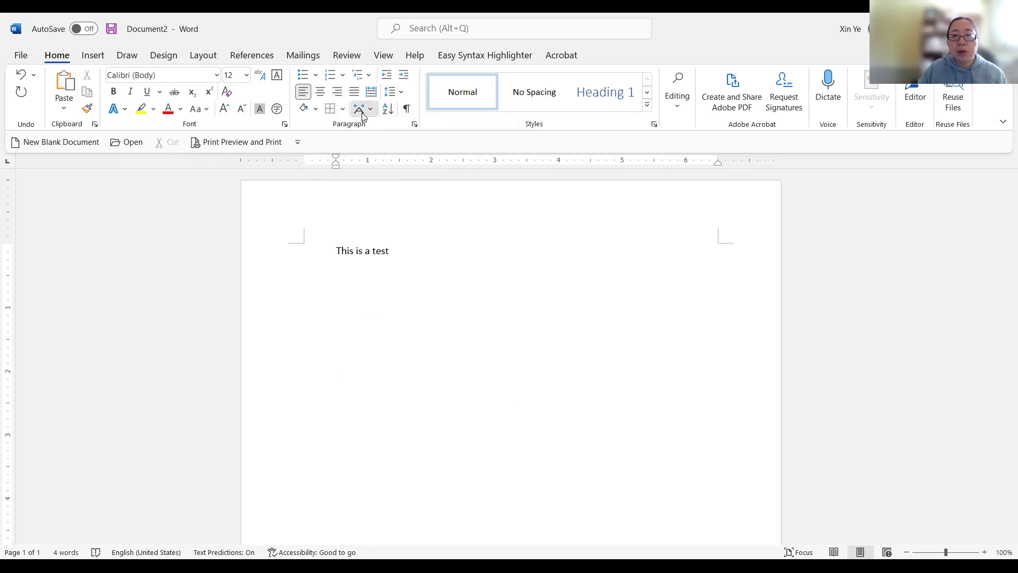
# View the Horizontal in Vertical settings for the selected line without applying them, and preview the No Spacing and Heading 1 styles
pyautogui.click(363, 114)
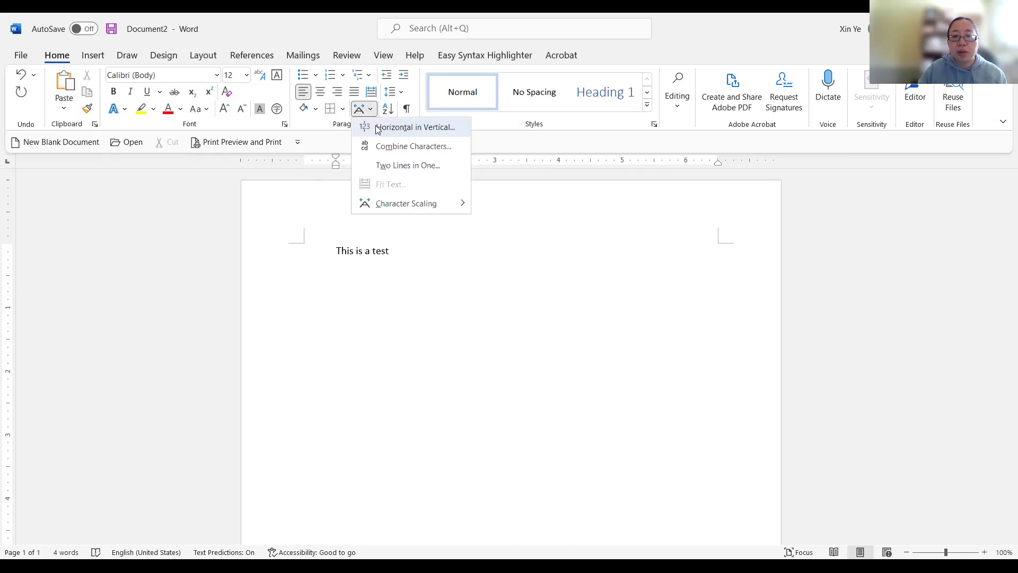
pyautogui.click(299, 241)
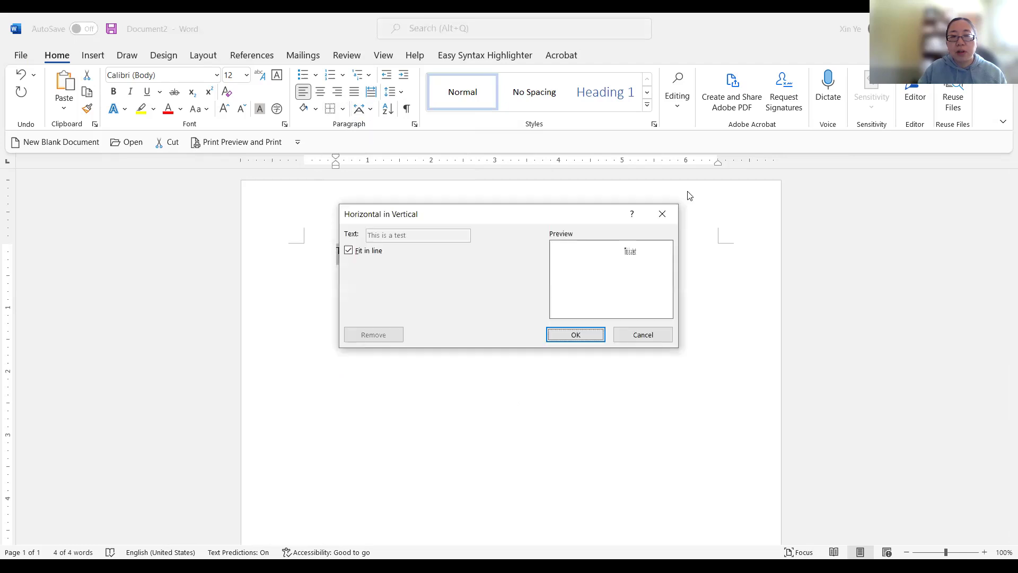
pyautogui.click(663, 214)
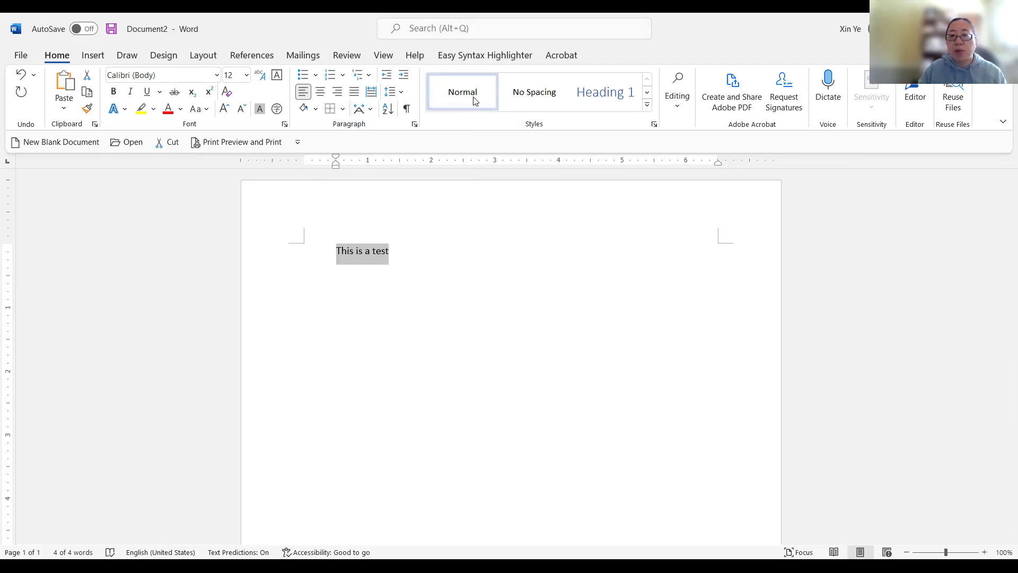
pyautogui.click(518, 106)
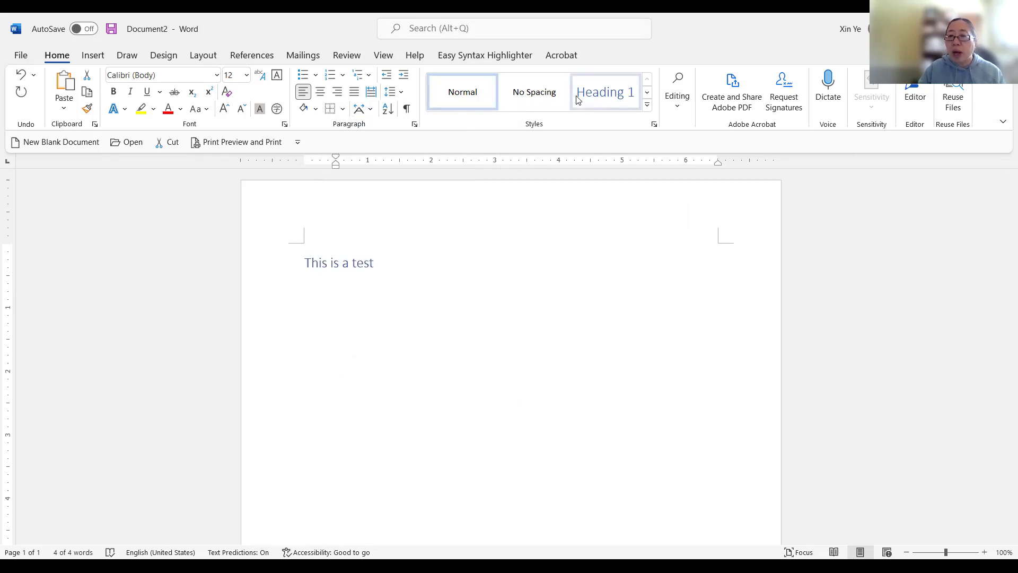
pyautogui.click(448, 95)
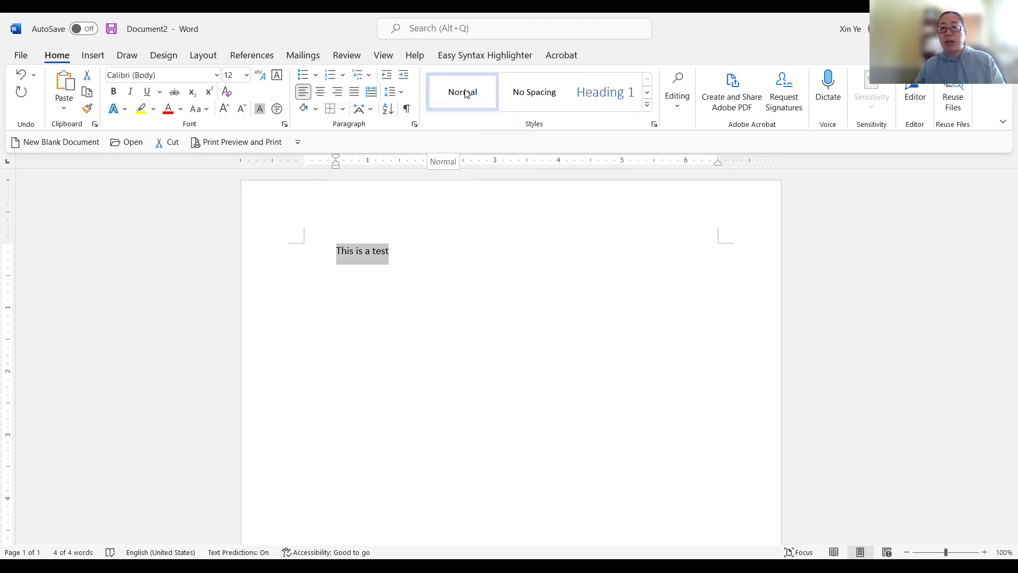
# Try setting the Normal style to Times New Roman, size 12, check its further format categories, and cancel the style modification
pyautogui.rightClick(465, 93)
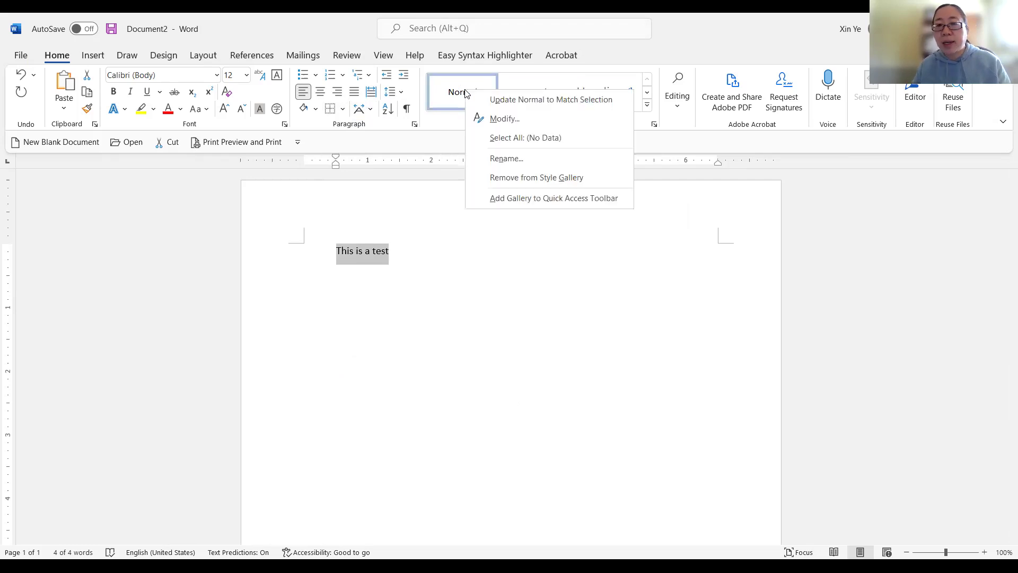
pyautogui.click(514, 119)
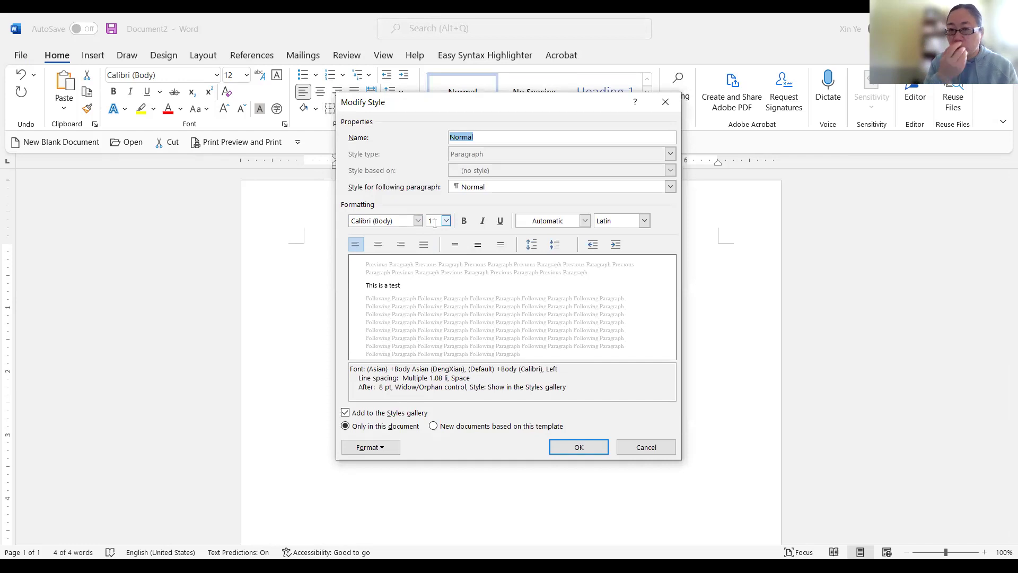
pyautogui.click(418, 221)
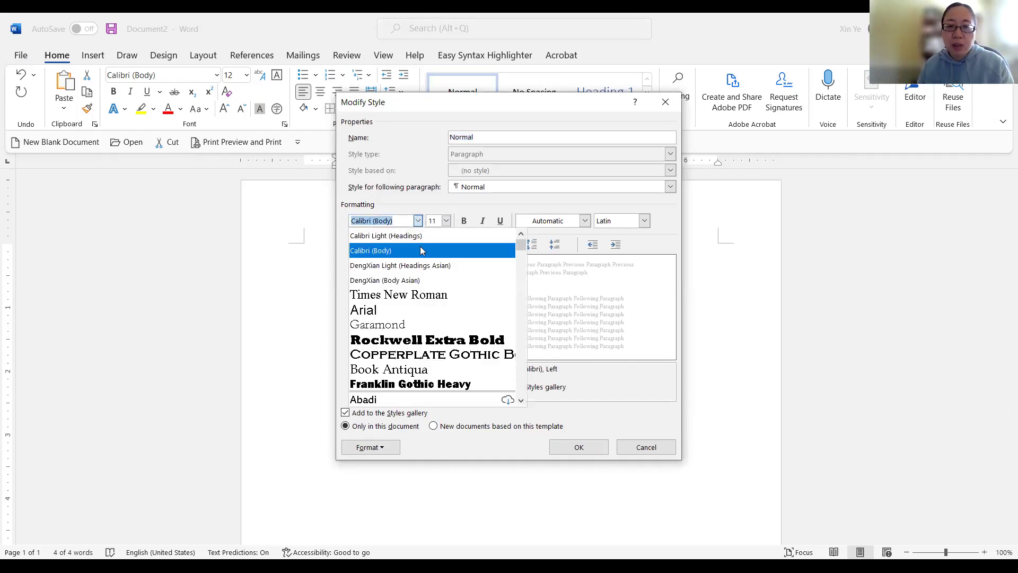
pyautogui.click(446, 221)
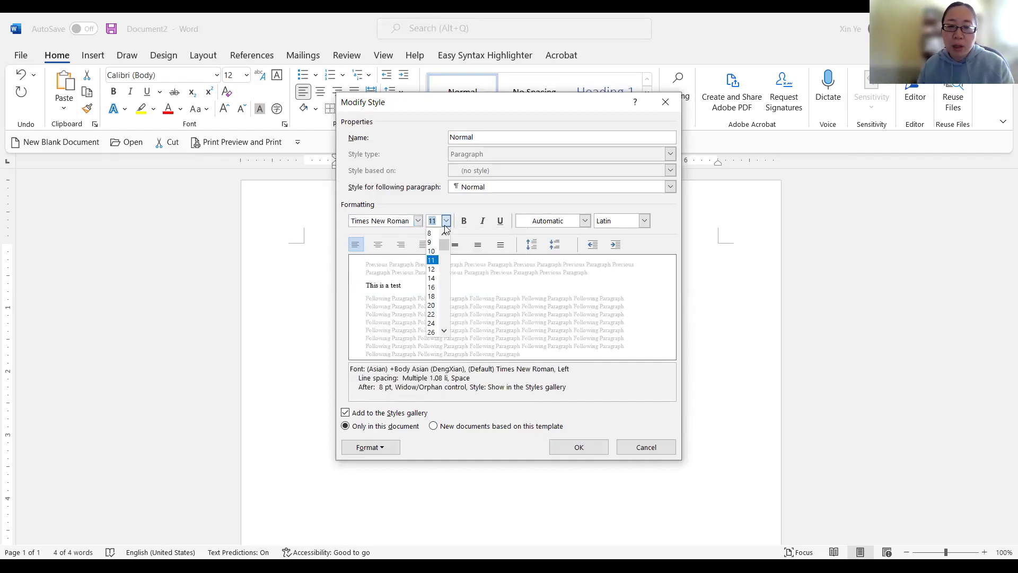
pyautogui.click(432, 269)
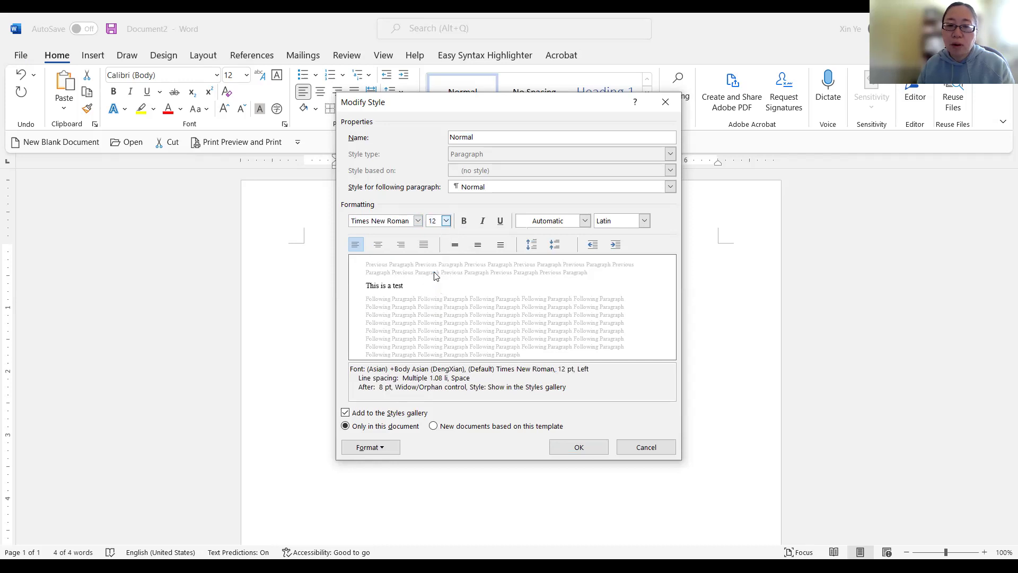
pyautogui.click(381, 448)
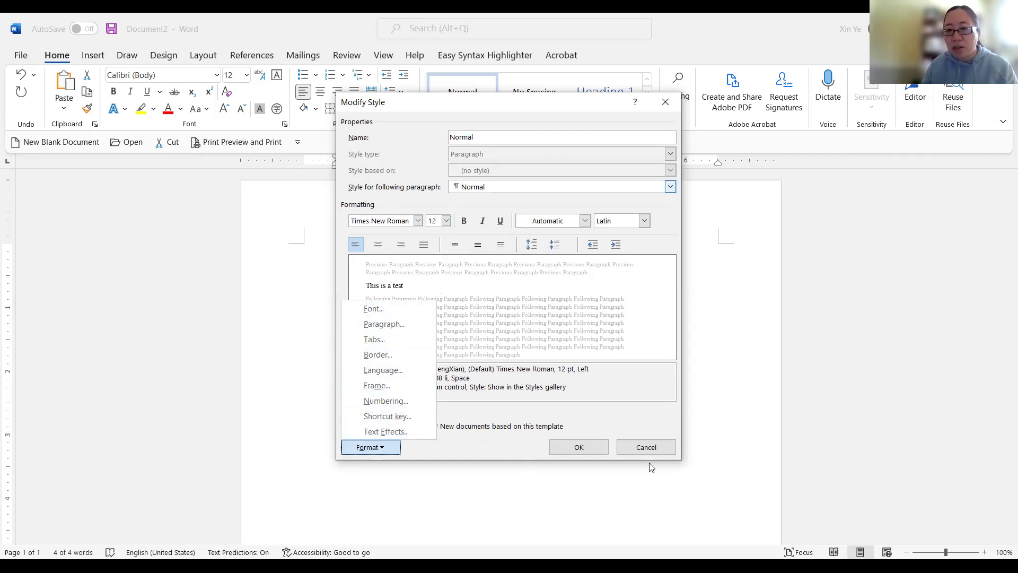
pyautogui.click(613, 473)
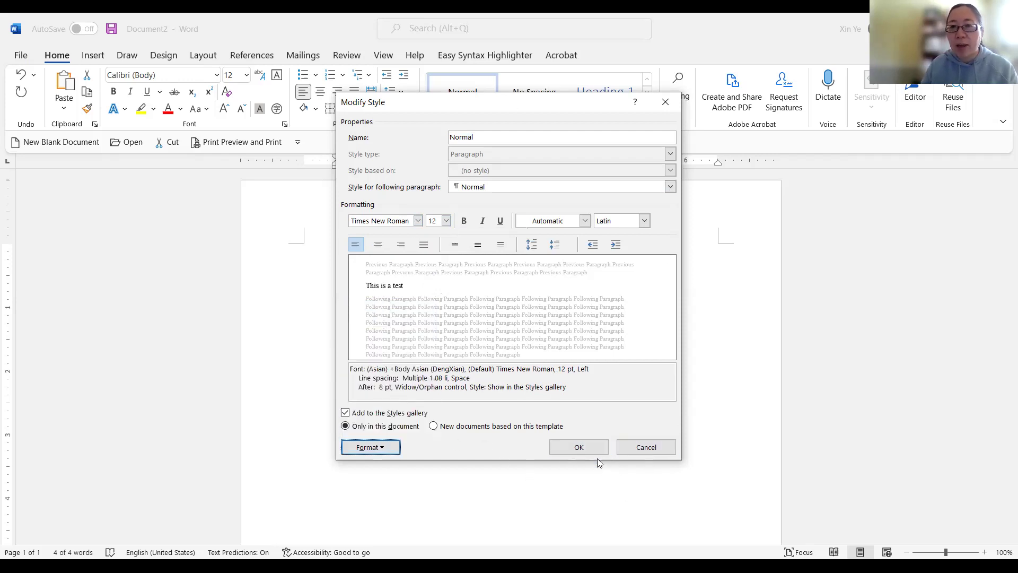
pyautogui.click(631, 449)
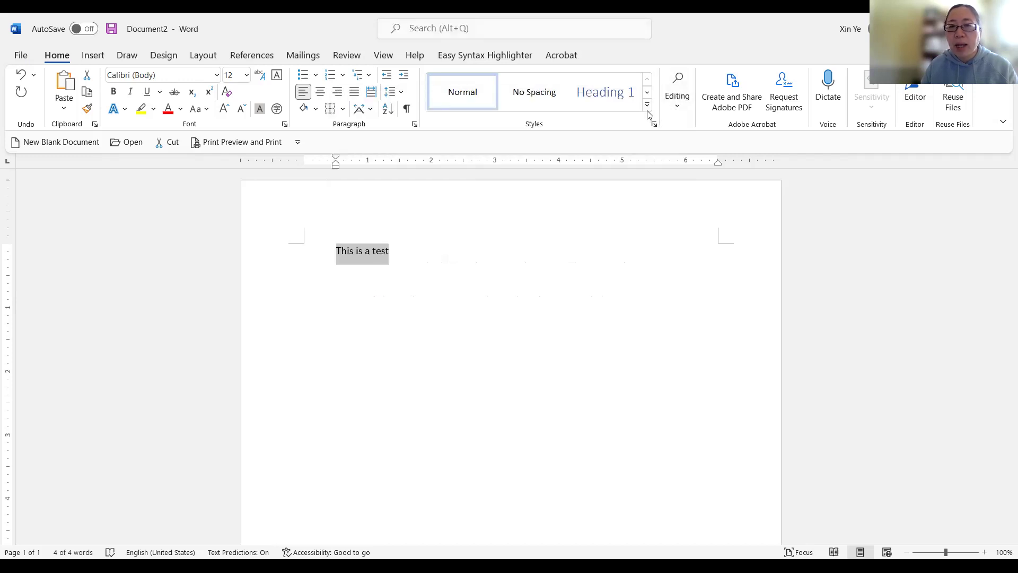
# Look over the full gallery of text styles and the Find, Replace and Select editing commands
pyautogui.click(647, 106)
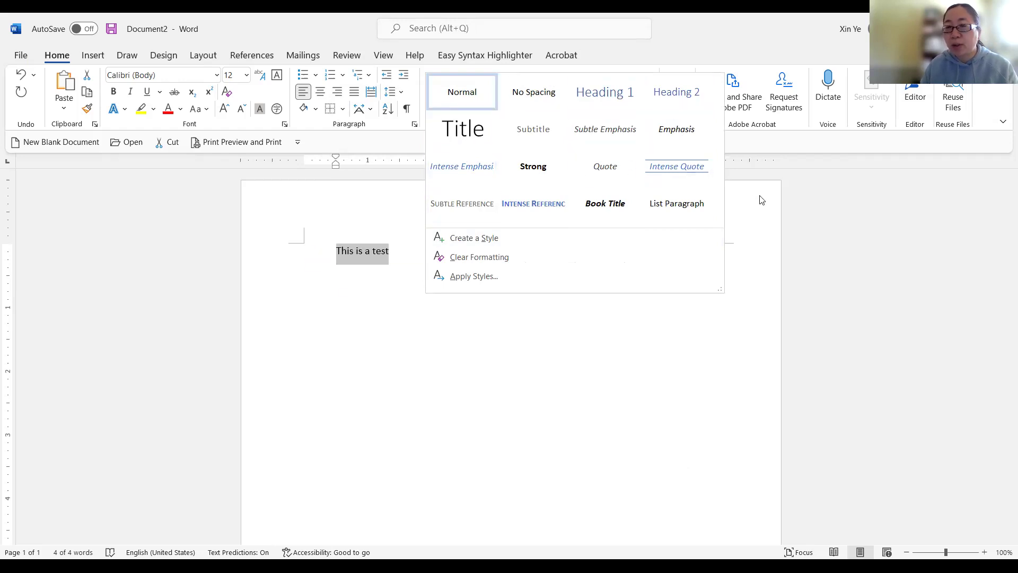
pyautogui.click(767, 215)
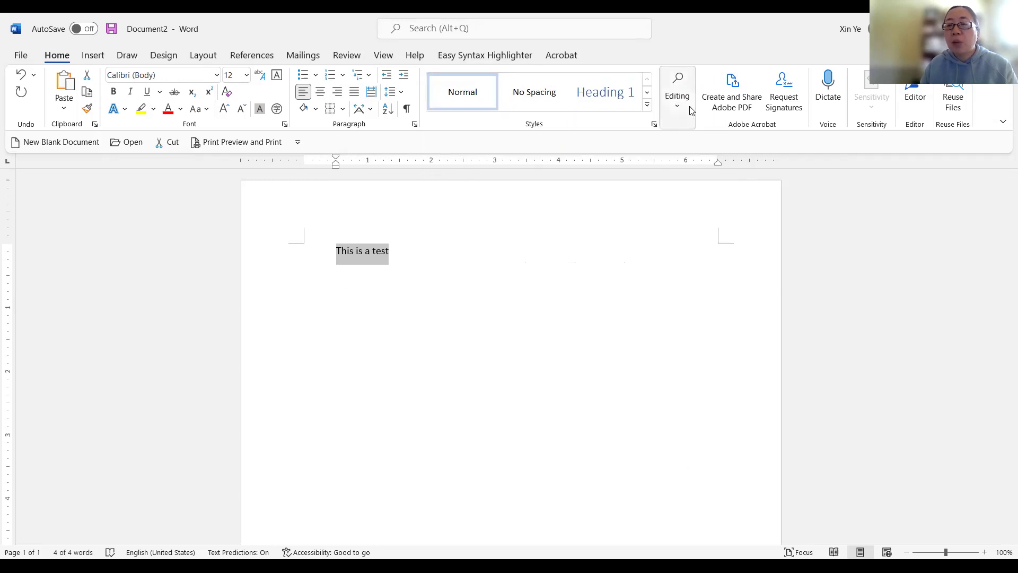
pyautogui.click(686, 115)
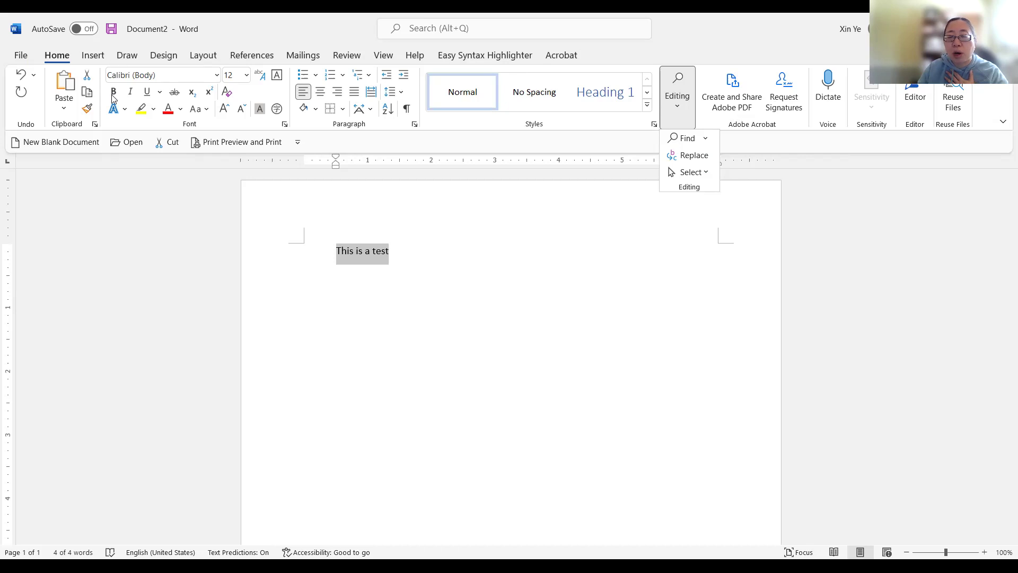
# View the table insertion choices with the test line selected, and again with the cursor on the empty line below it
pyautogui.click(92, 55)
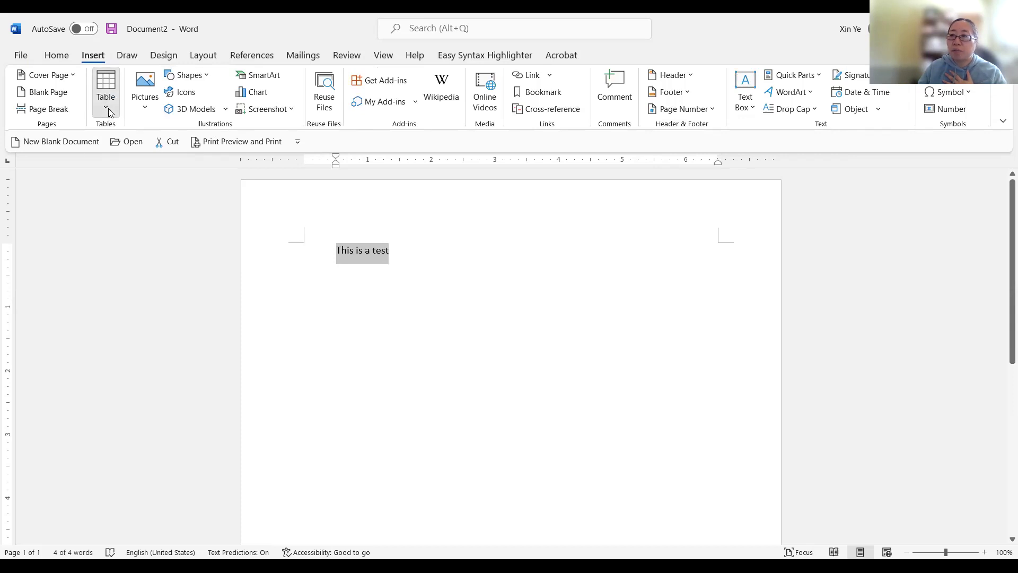
pyautogui.click(108, 108)
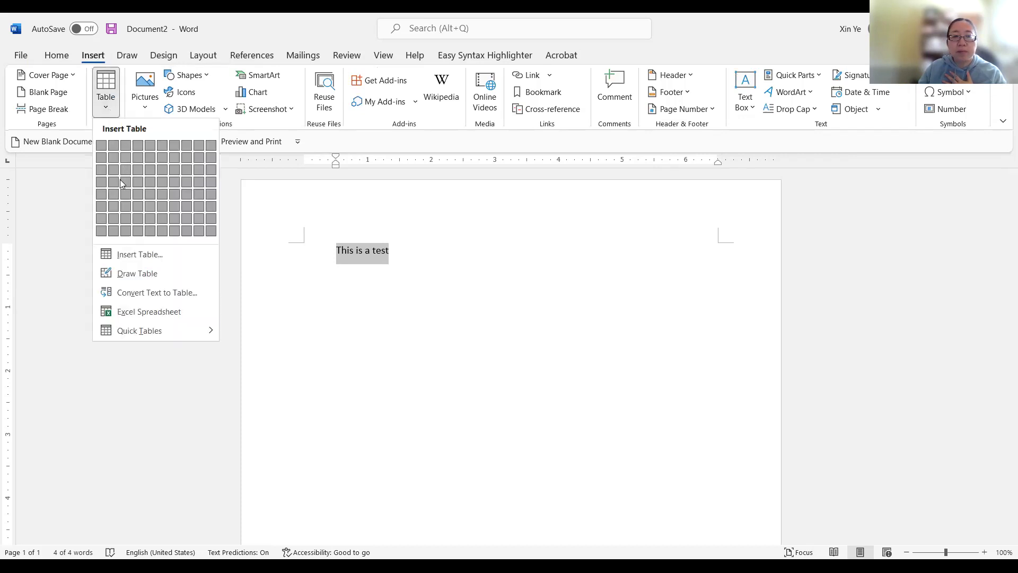
pyautogui.click(431, 274)
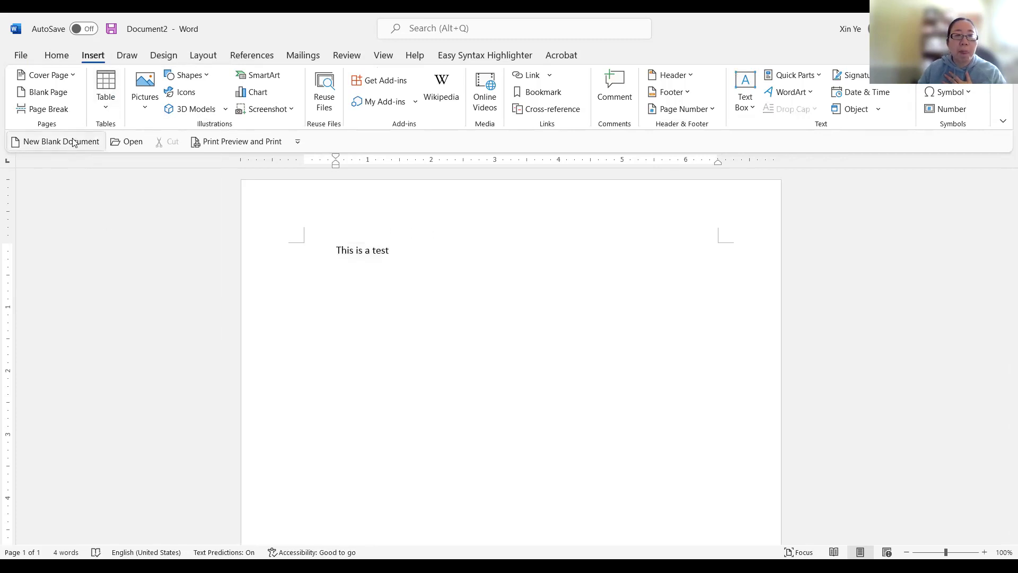
pyautogui.click(106, 98)
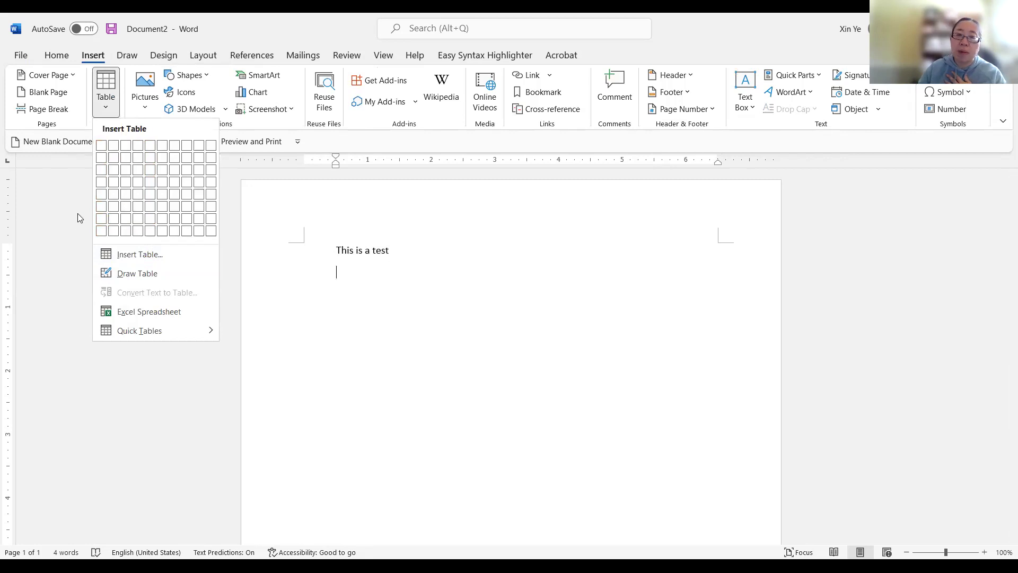
pyautogui.click(58, 219)
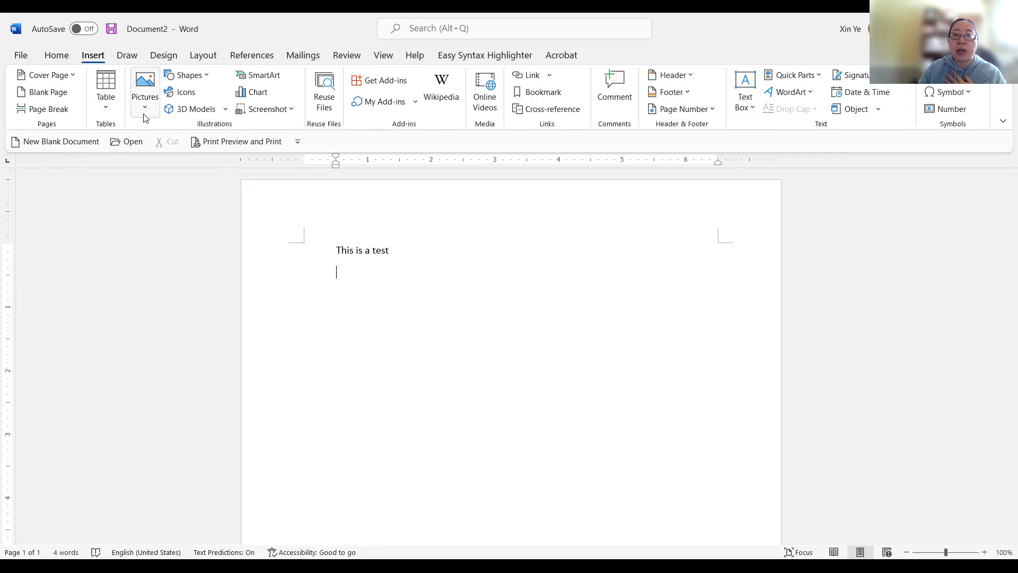
# View the sources for inserting pictures and the available windows for inserting a screenshot, without inserting anything
pyautogui.click(145, 114)
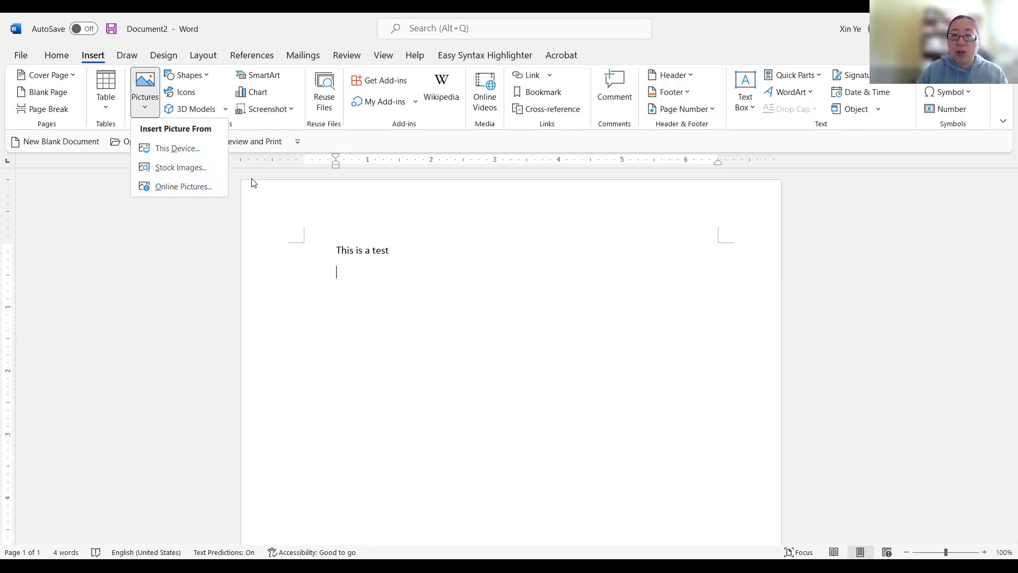
pyautogui.click(230, 201)
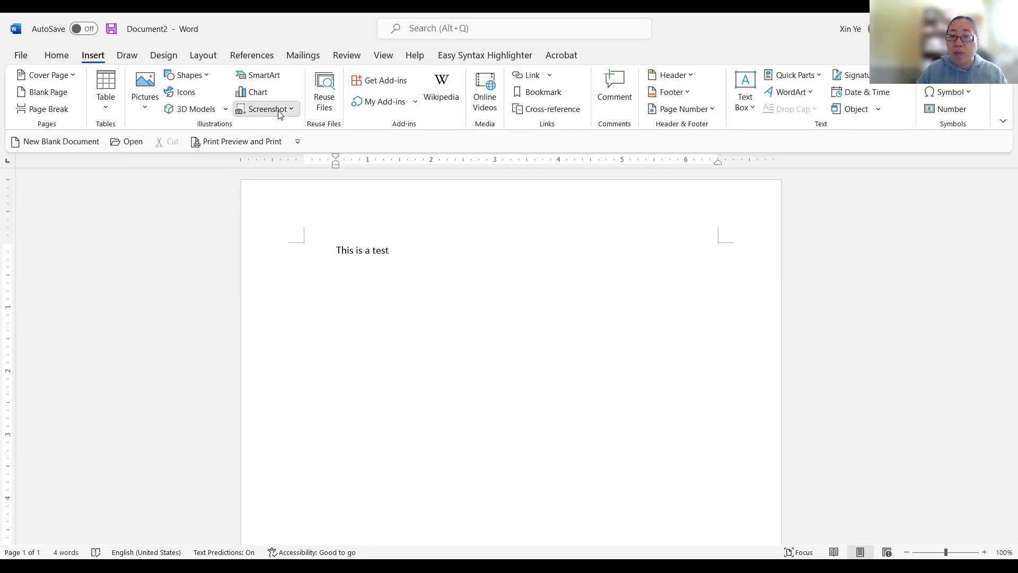
pyautogui.click(279, 109)
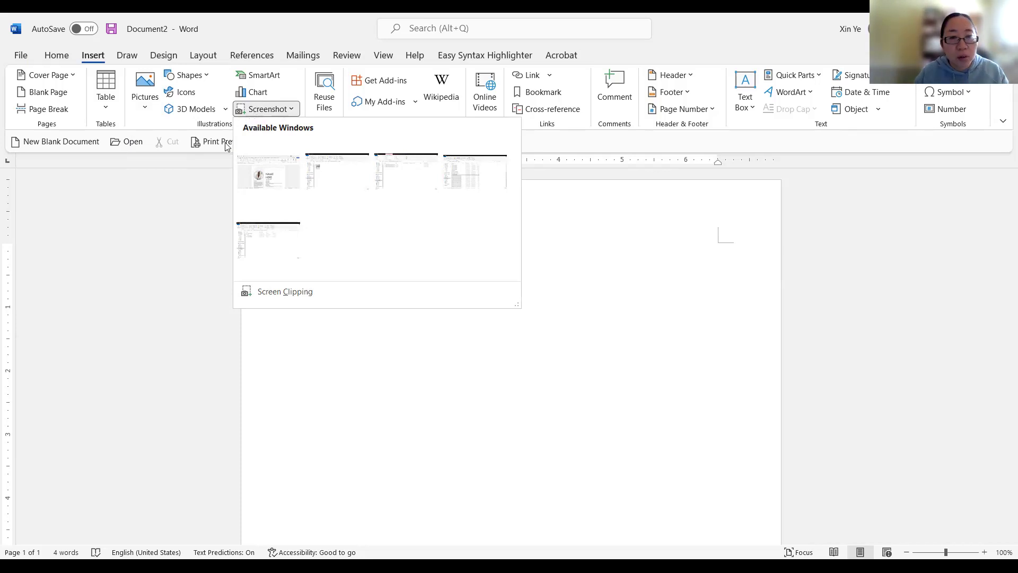
pyautogui.click(197, 179)
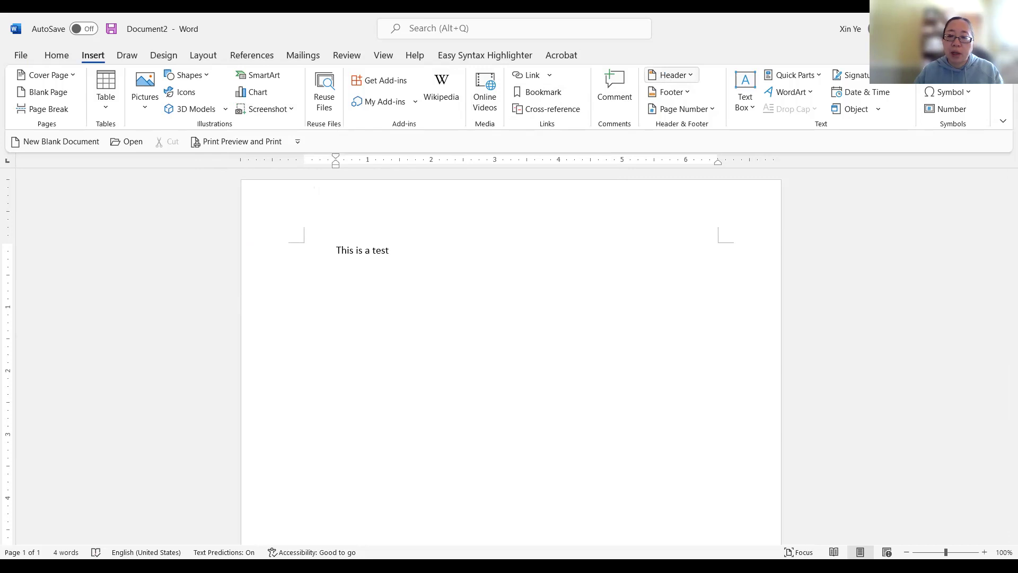
# View the header options, leave header editing without adding content, and return to the insertion commands
pyautogui.click(672, 75)
pyautogui.click(685, 421)
pyautogui.click(729, 101)
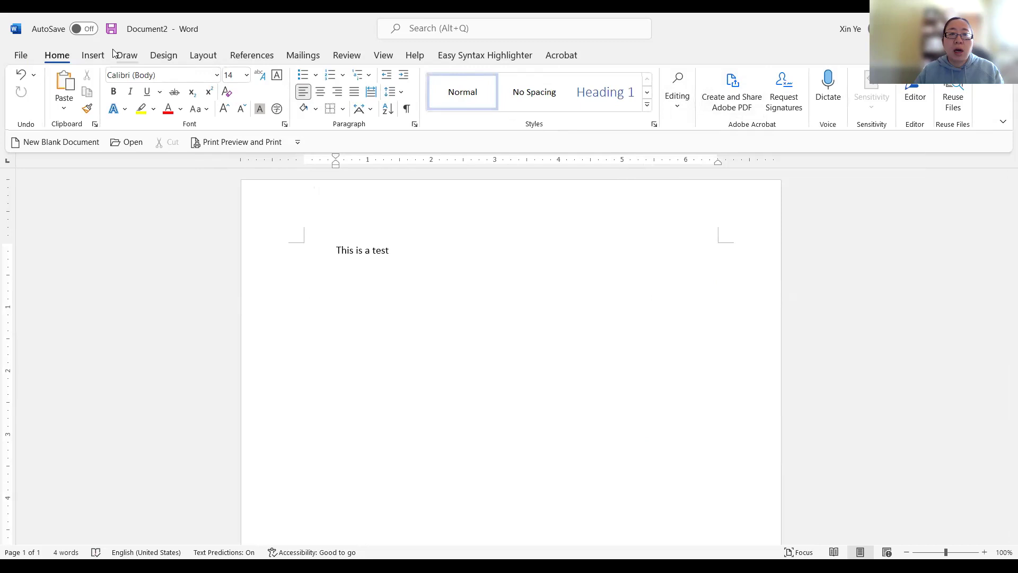
pyautogui.click(101, 55)
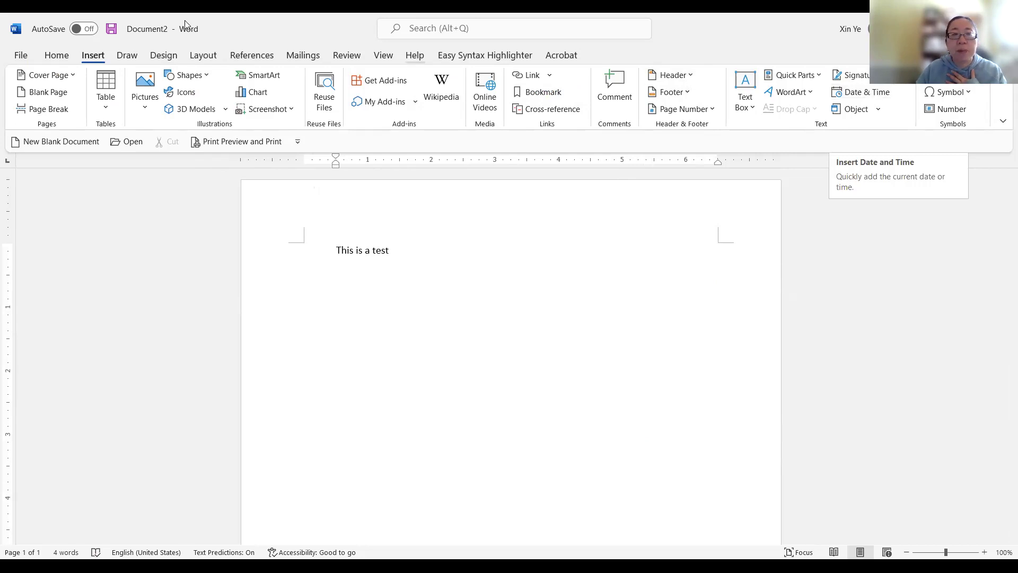
# View the drawing tools, then examine the document theme color sets and the page border settings without applying any
pyautogui.click(130, 57)
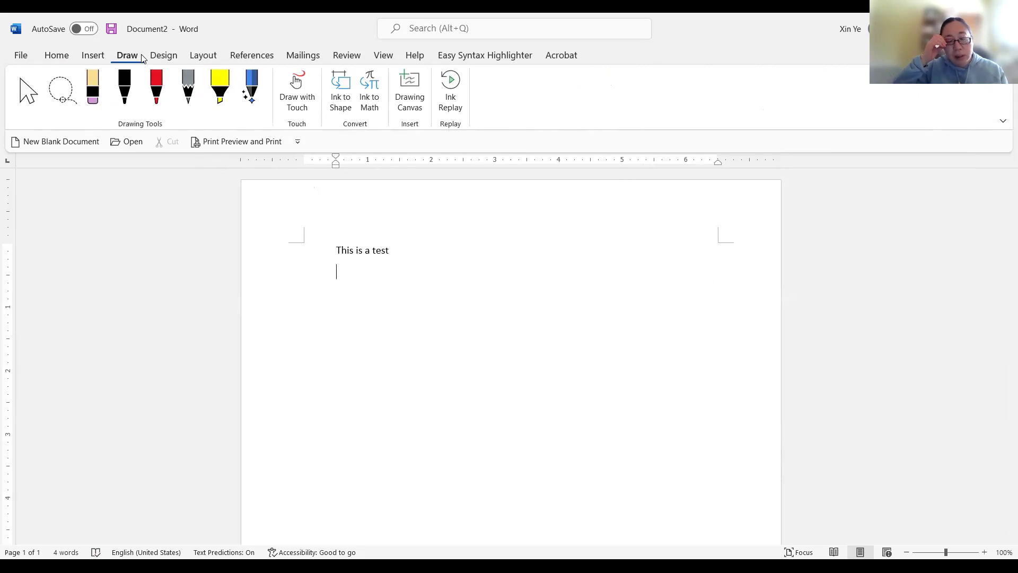
pyautogui.click(159, 58)
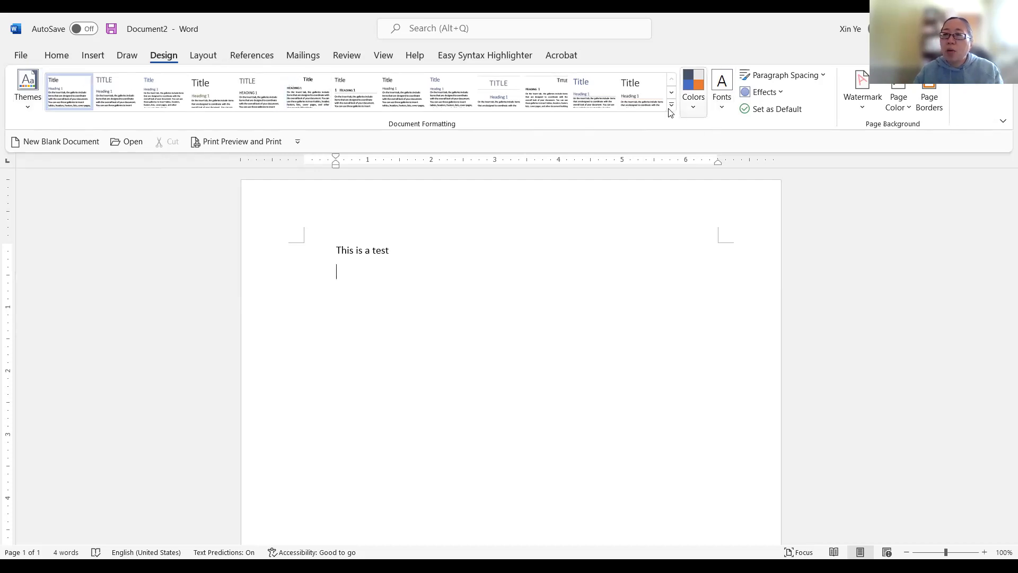
pyautogui.click(699, 107)
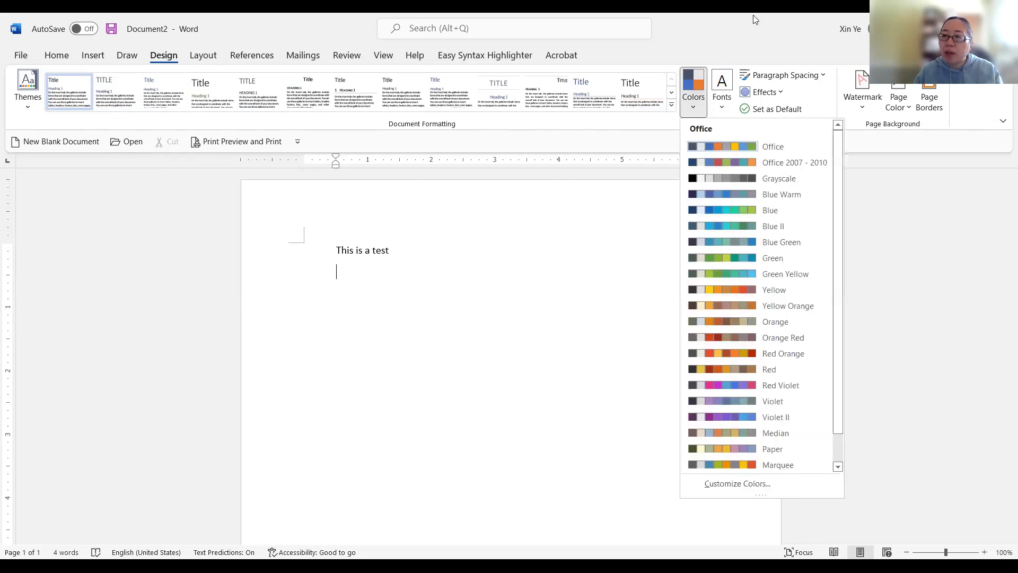
pyautogui.click(755, 20)
pyautogui.click(931, 94)
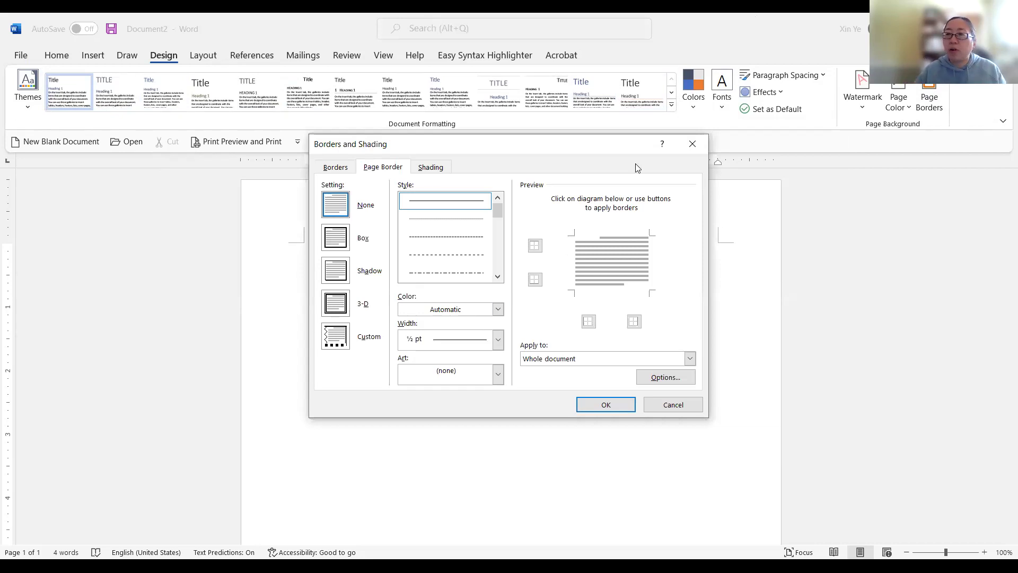
pyautogui.click(691, 144)
# View the page layout commands, then examine the citation choices and the Source Manager without changing any source
pyautogui.click(212, 61)
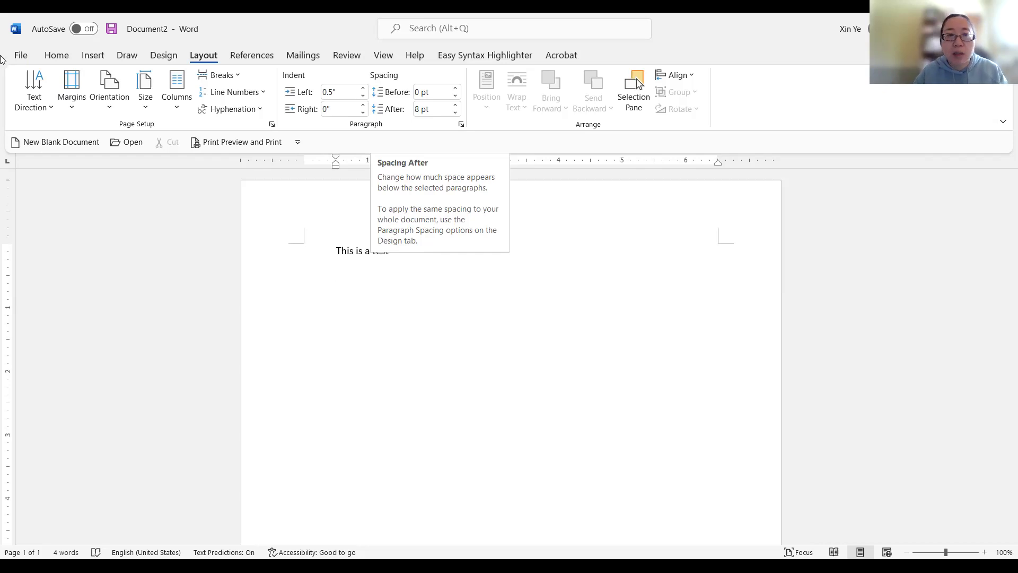
pyautogui.click(257, 57)
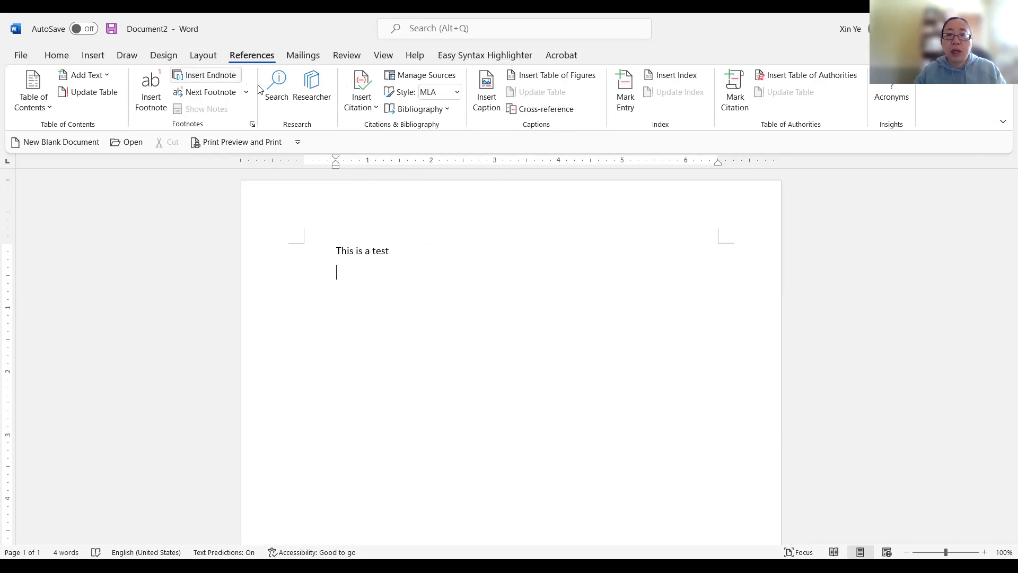
pyautogui.click(355, 107)
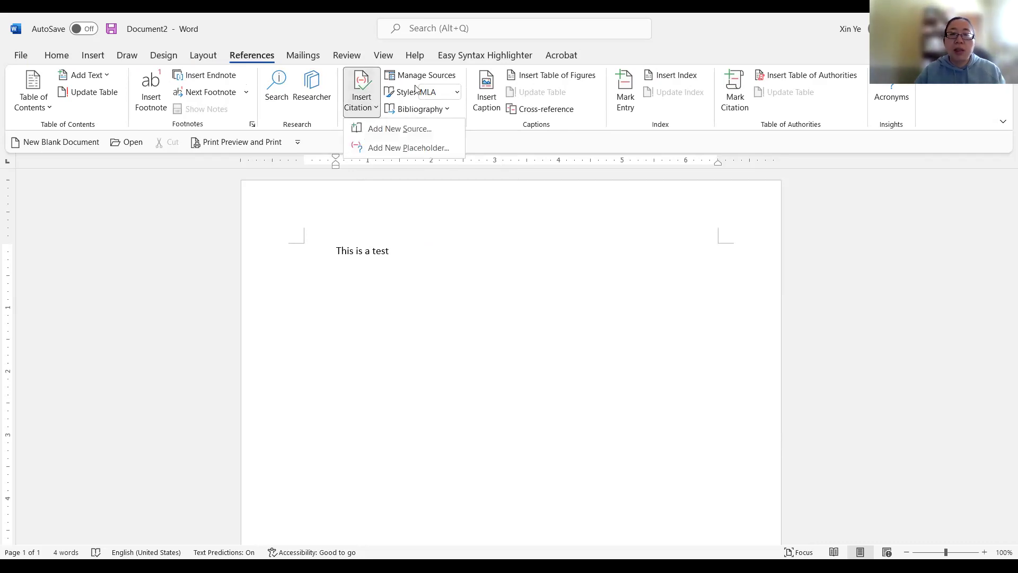
pyautogui.click(418, 77)
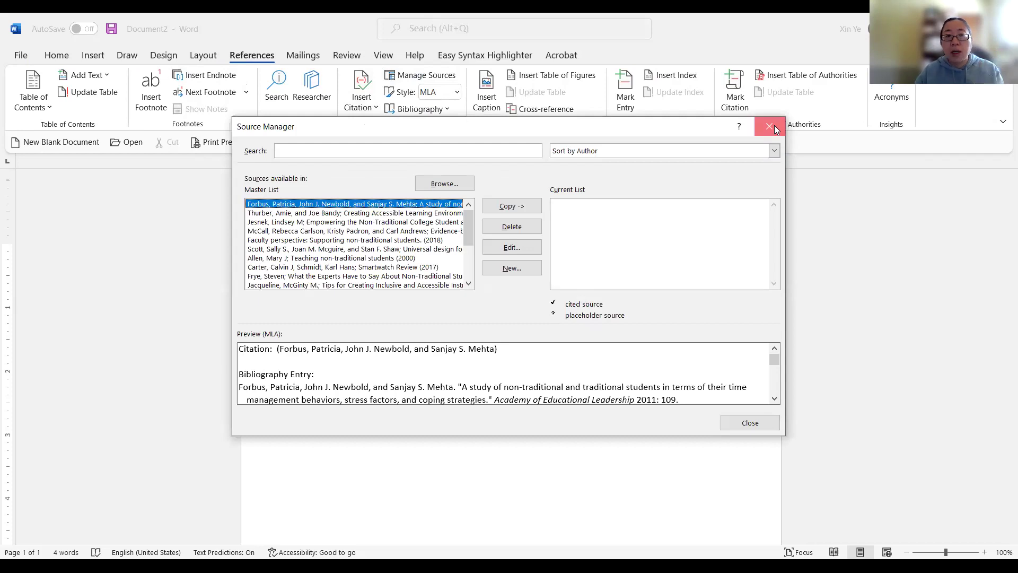
pyautogui.click(774, 126)
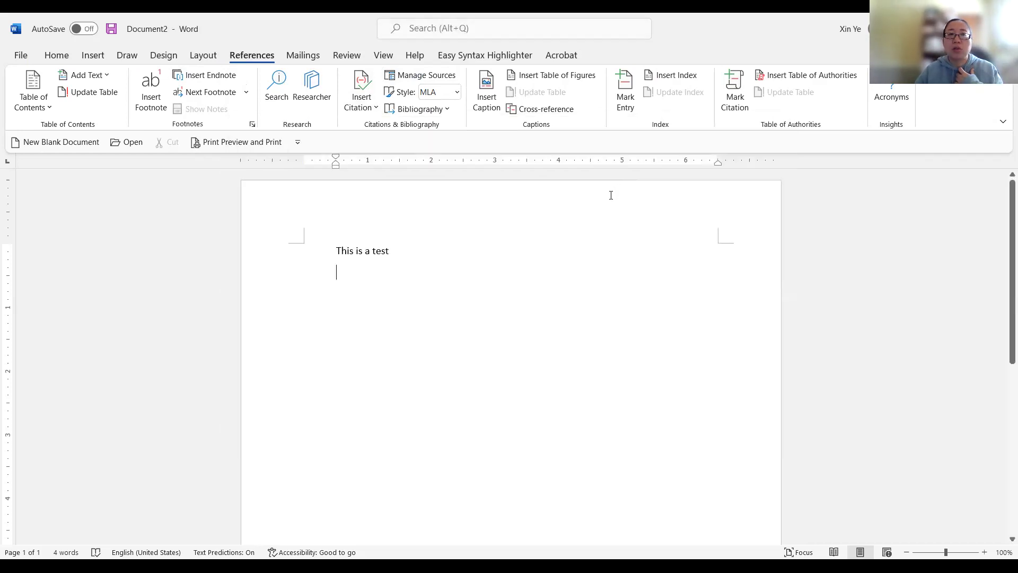
# Look over the command sets for mailings, reviewing, document views and help
pyautogui.click(303, 56)
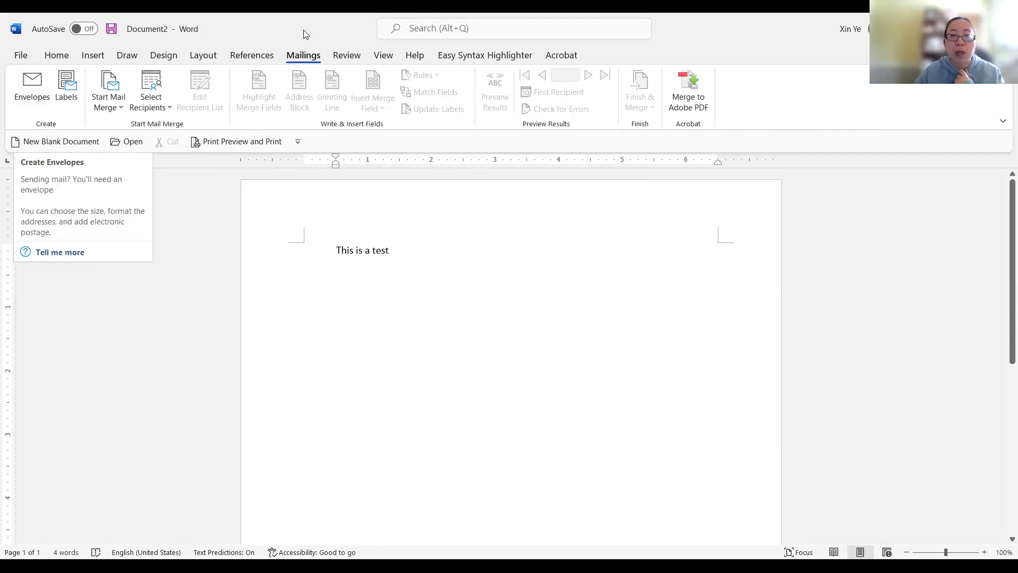
pyautogui.click(359, 60)
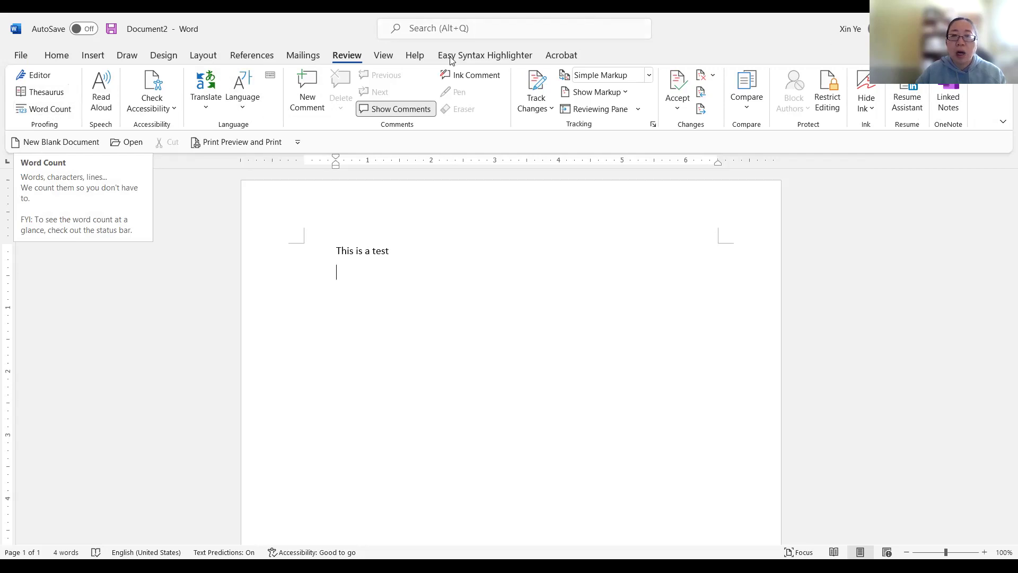
pyautogui.click(416, 59)
pyautogui.click(384, 59)
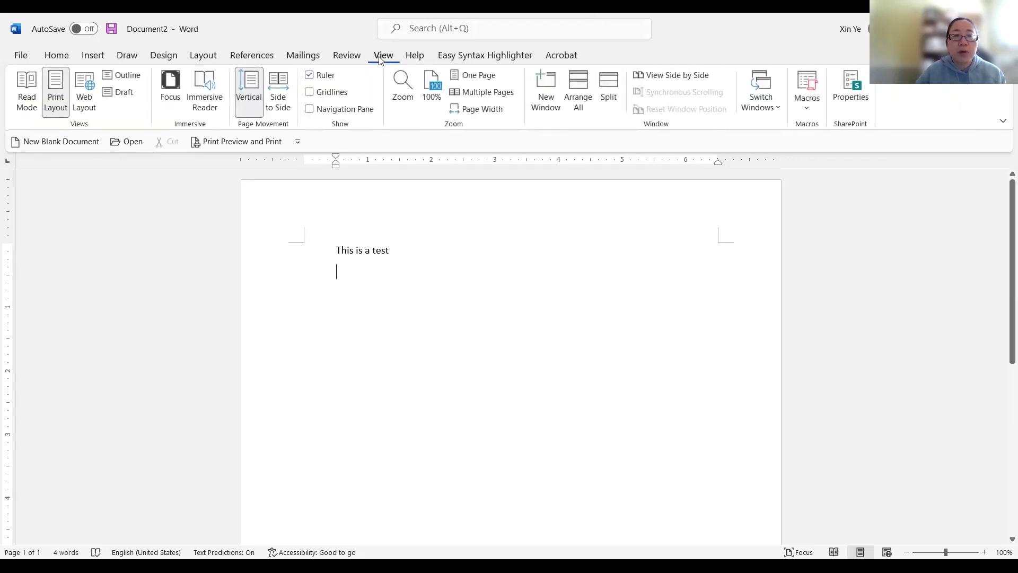
pyautogui.click(419, 58)
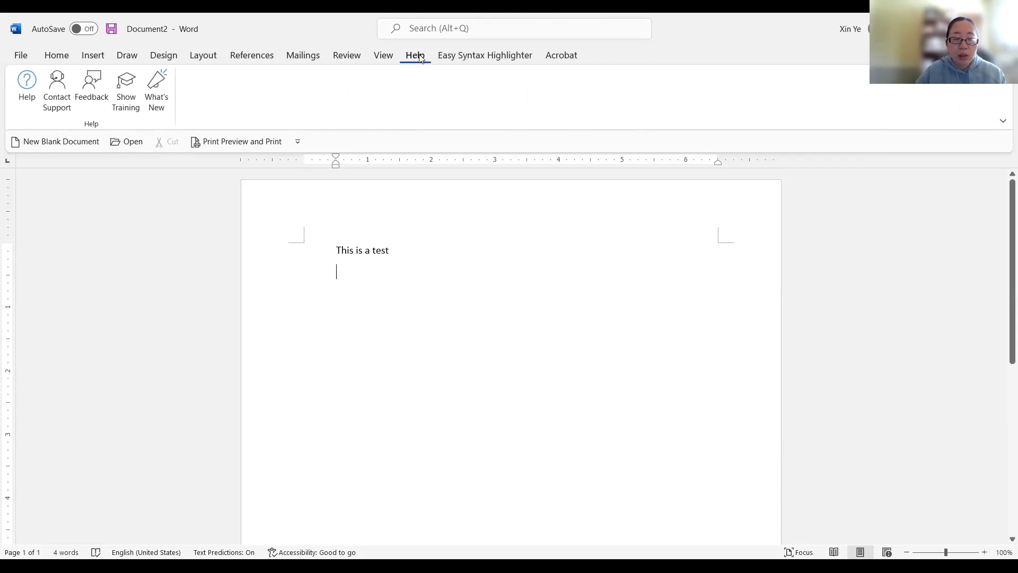